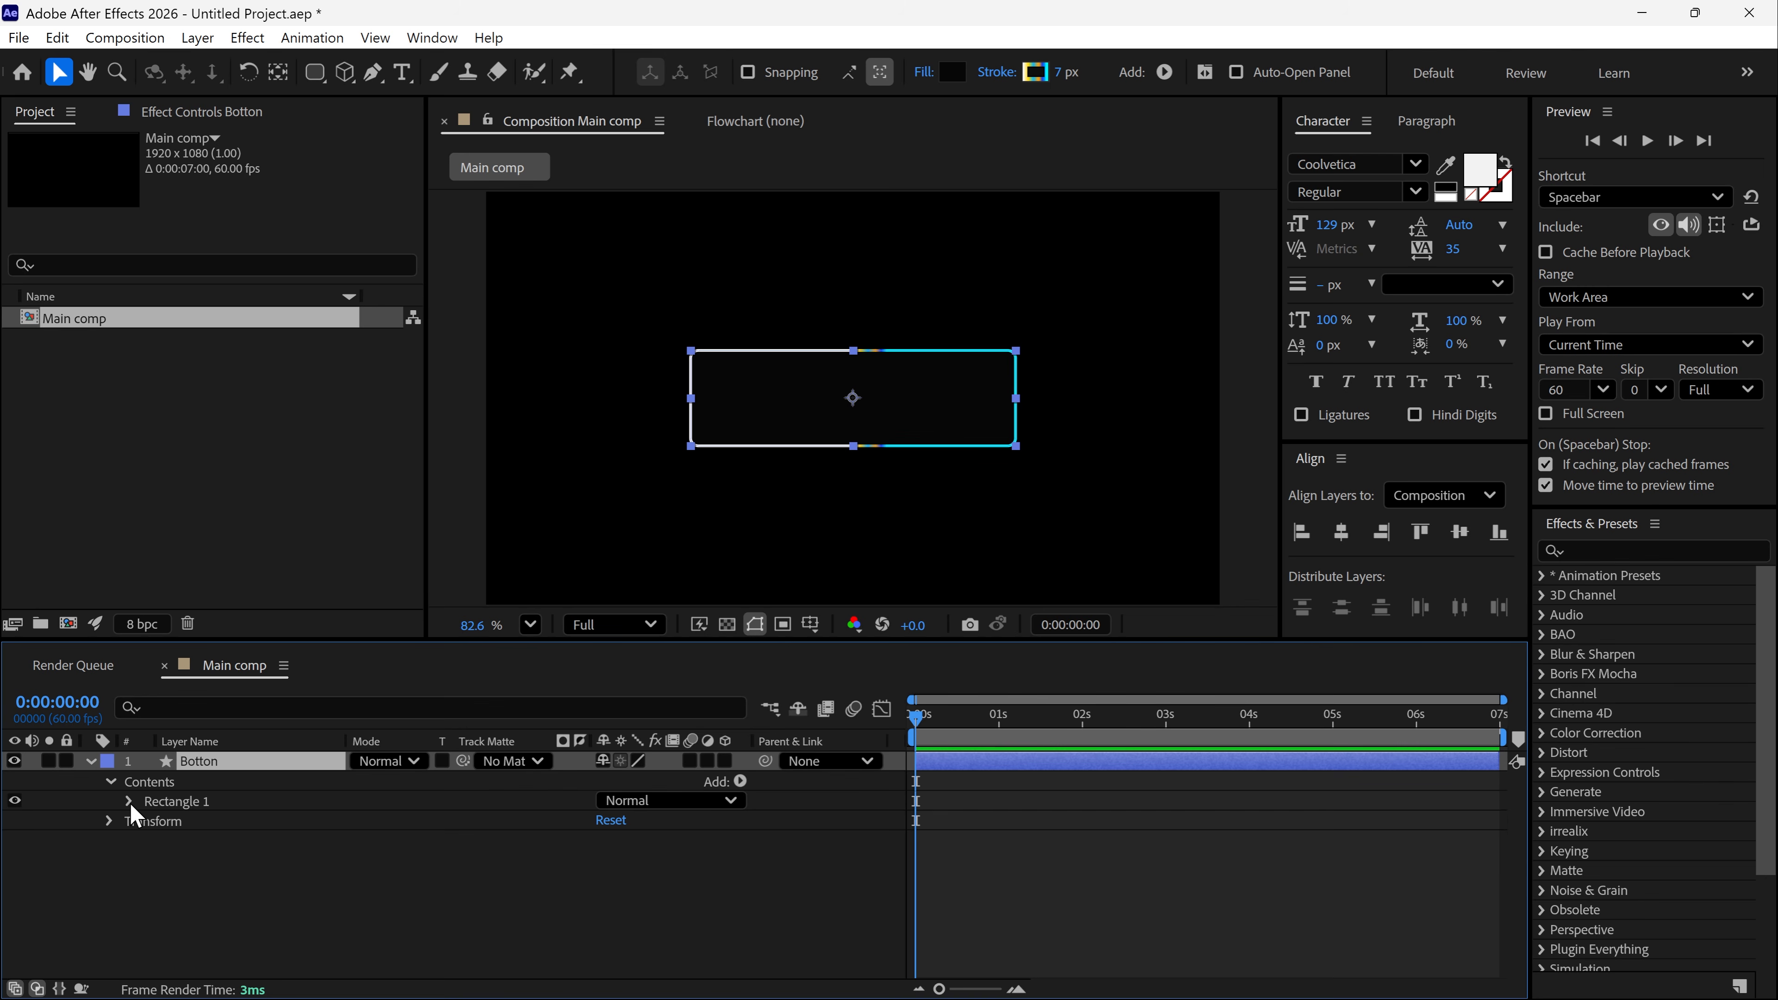
- Set the Roundness of the Botton layer's rectangle path to 112
{"action": "left_click", "coordinate": [130, 802]}
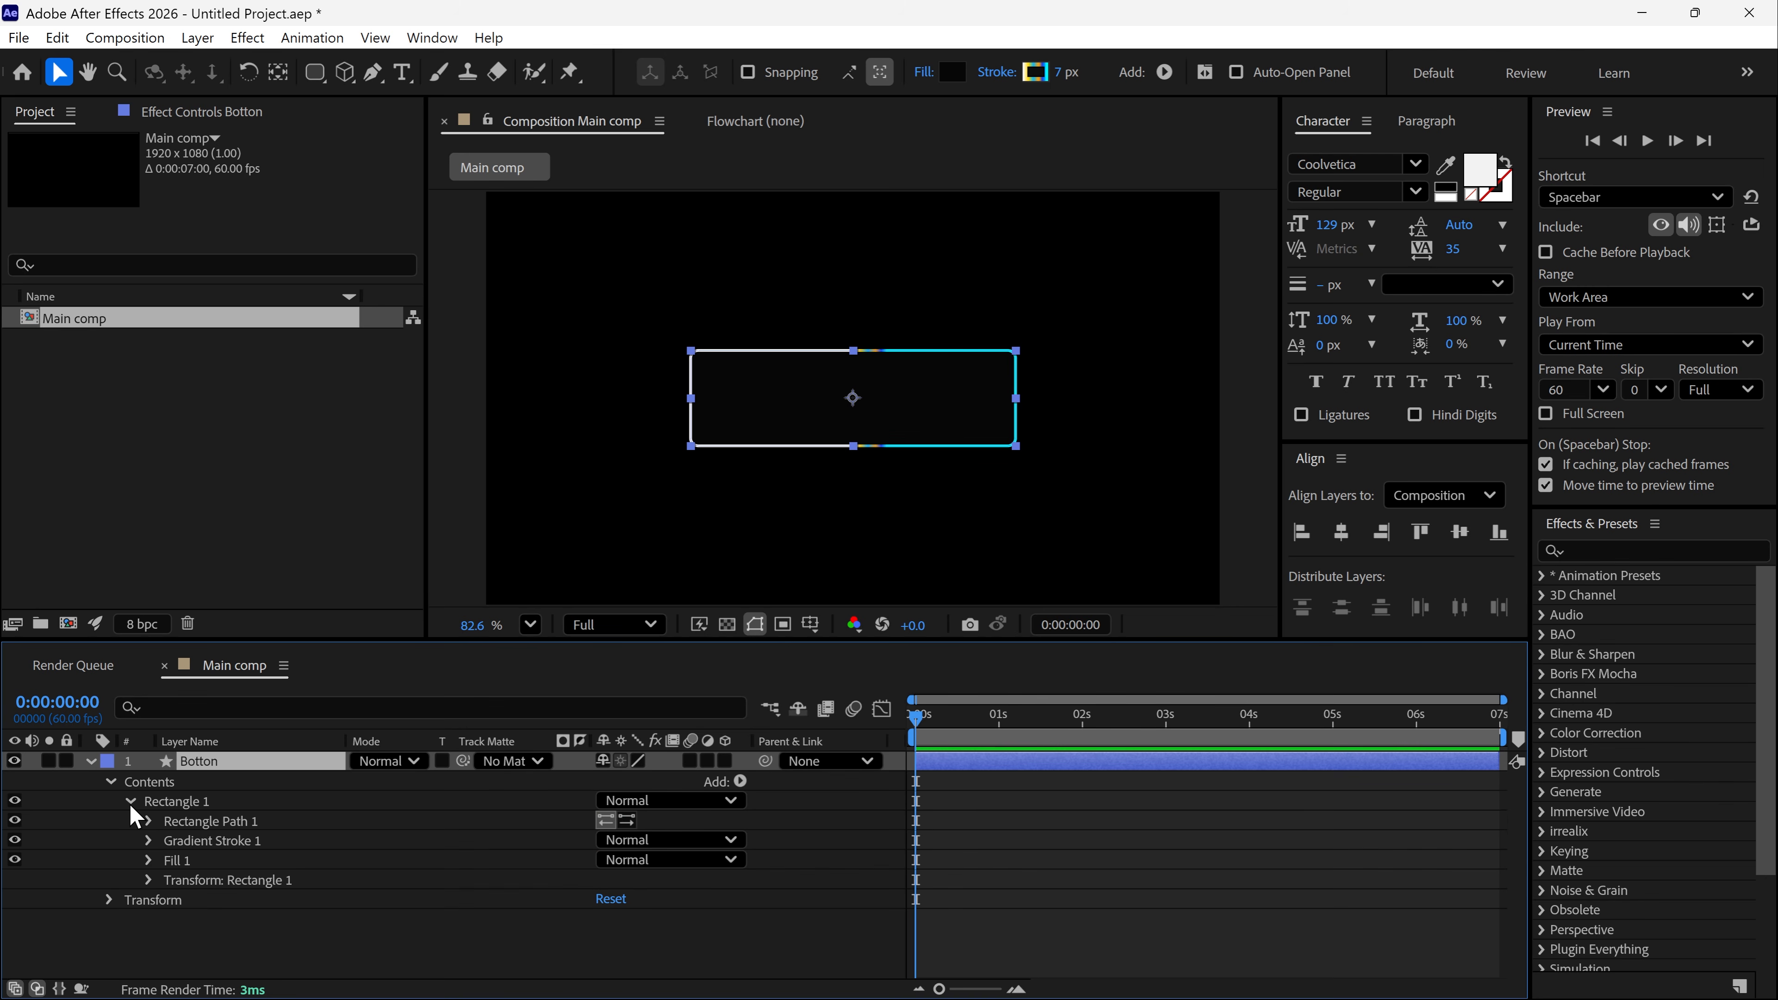
{"action": "left_click", "coordinate": [149, 821]}
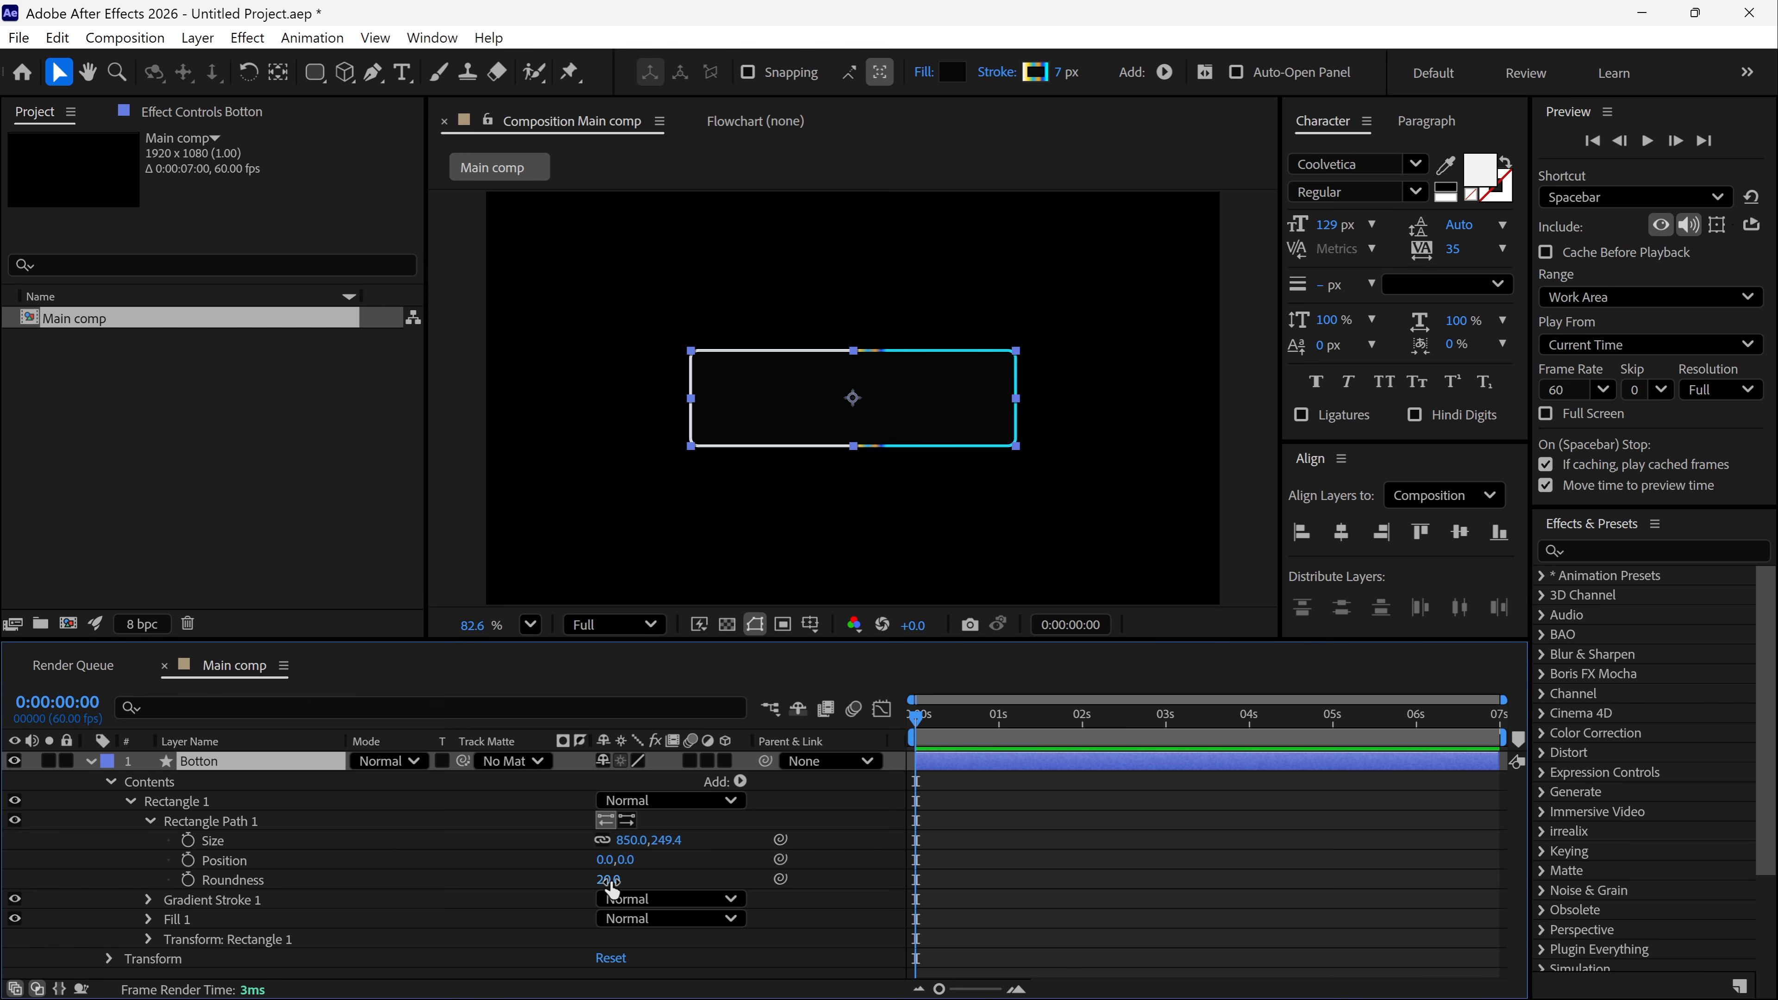
{"action": "left_click_drag", "start_coordinate": [607, 880], "coordinate": [715, 886]}
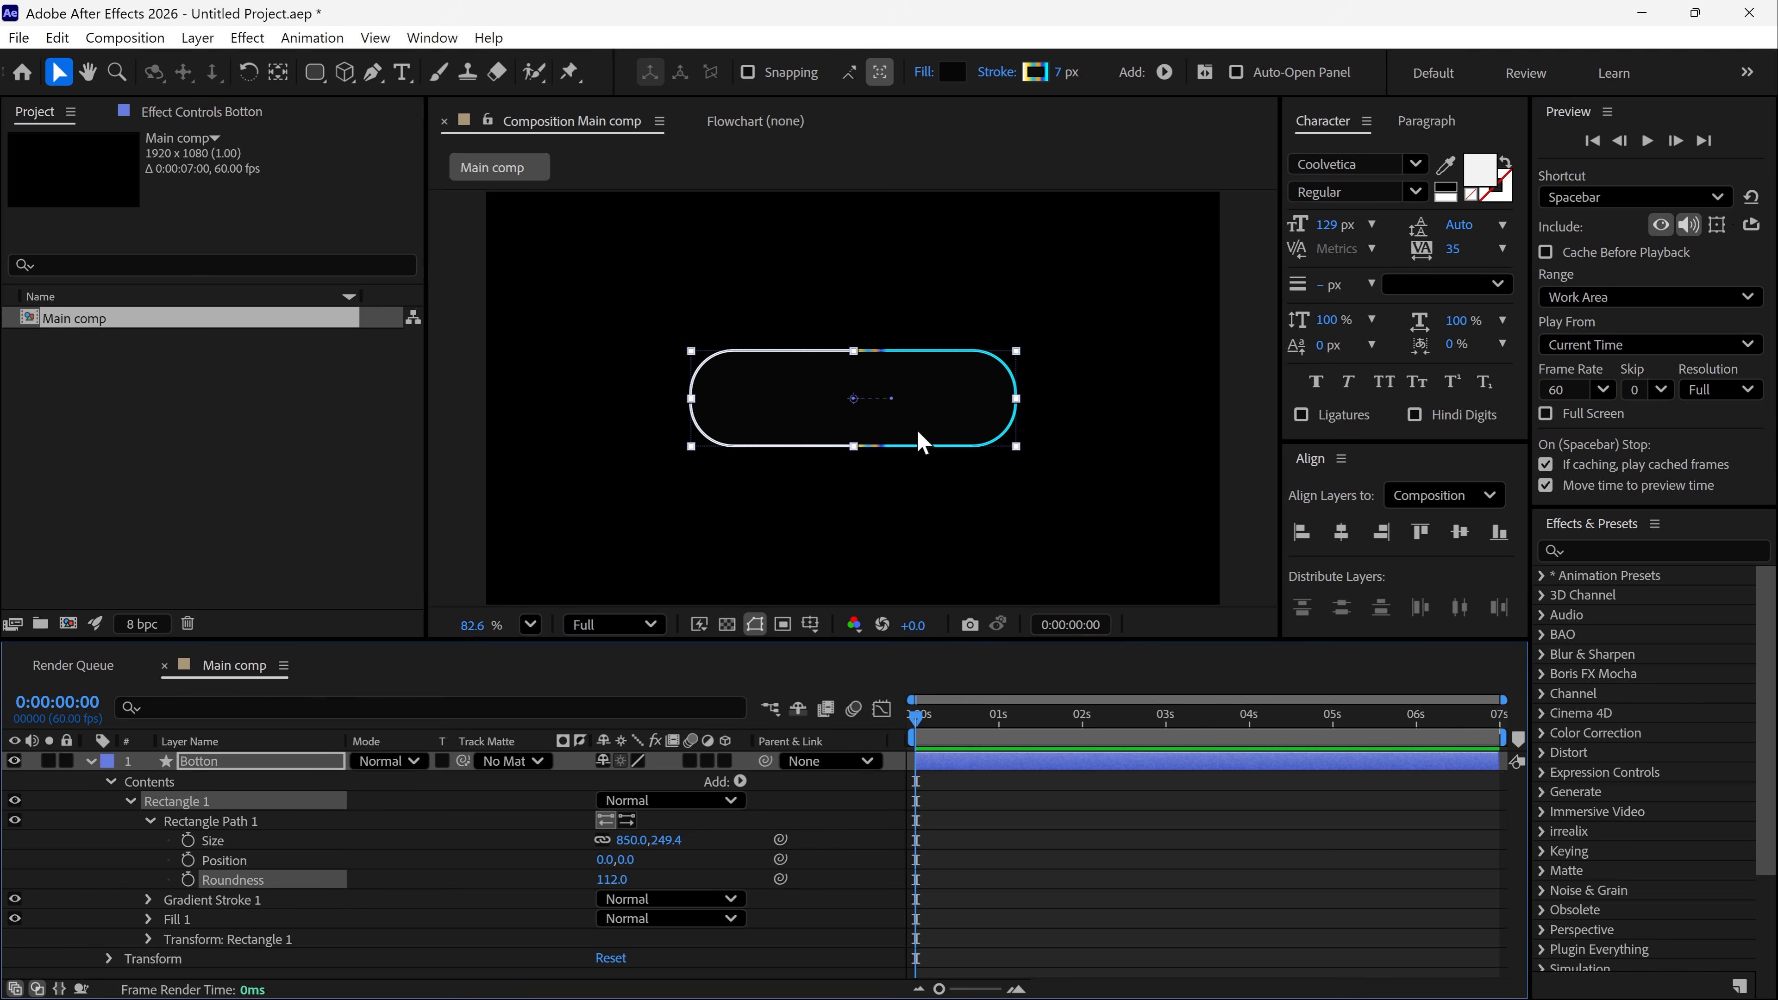
{"action": "left_click", "coordinate": [90, 762]}
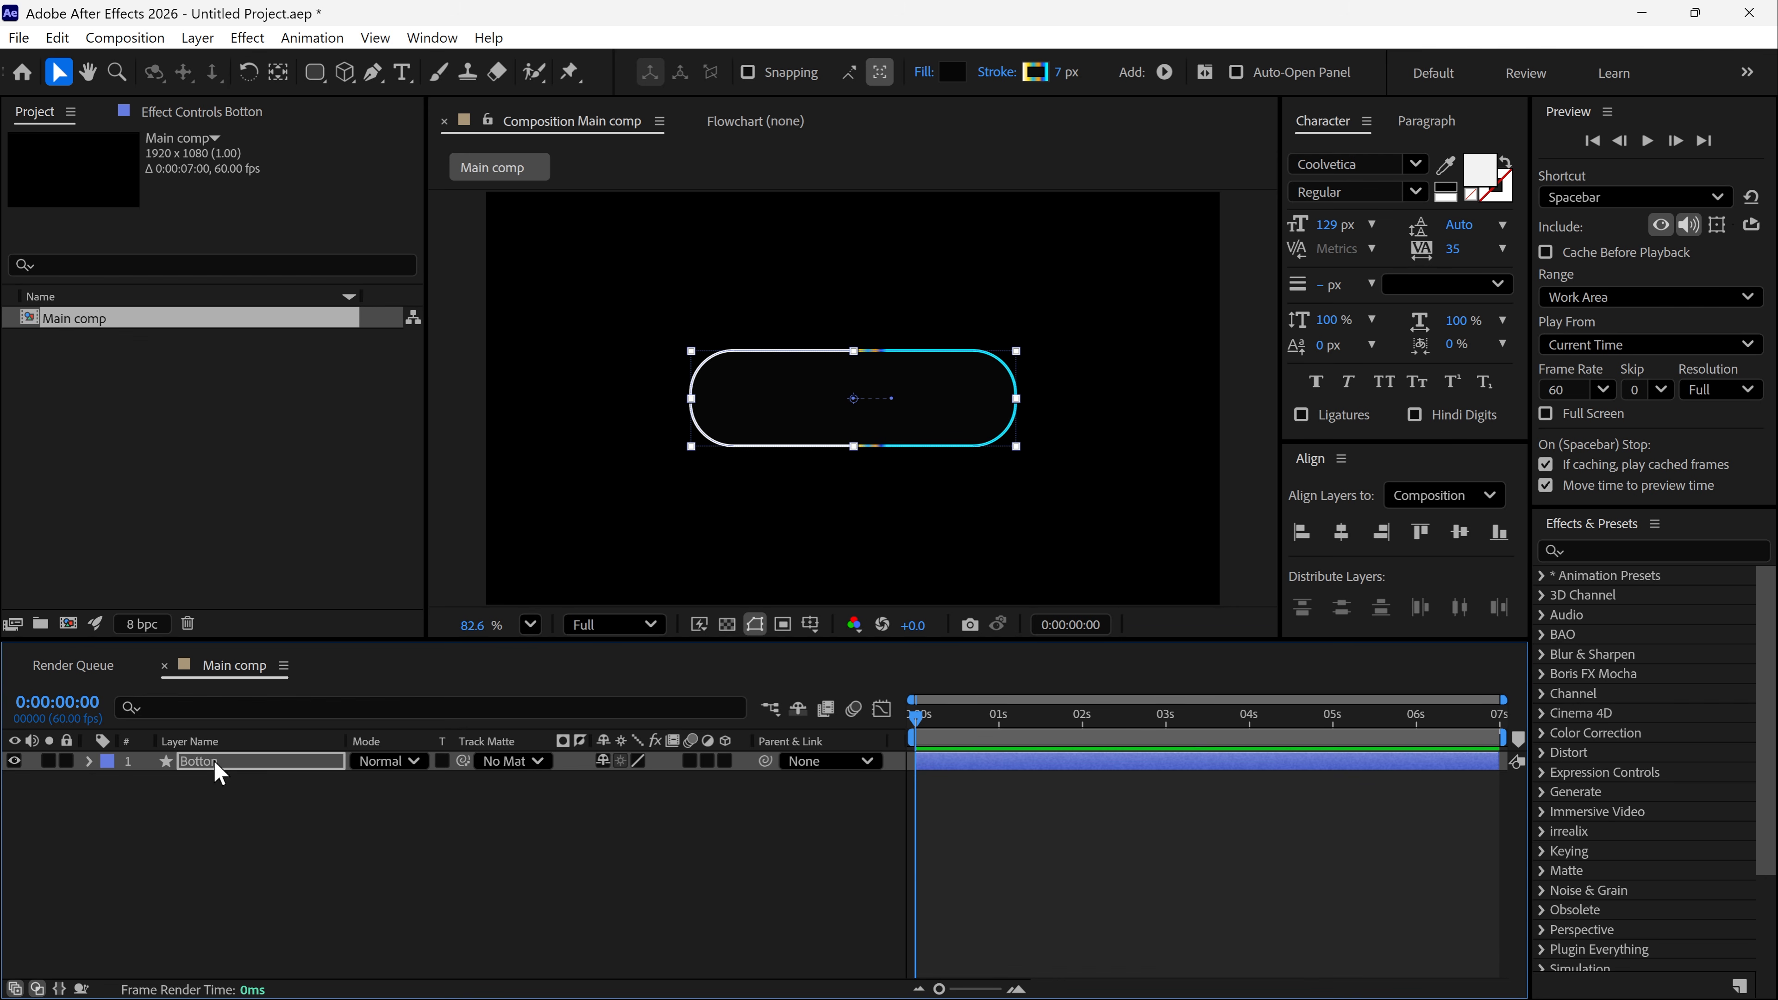
- Keep the stroke as a linear gradient and move its last cyan colour stop to 90.8%
{"action": "left_click", "coordinate": [1001, 77]}
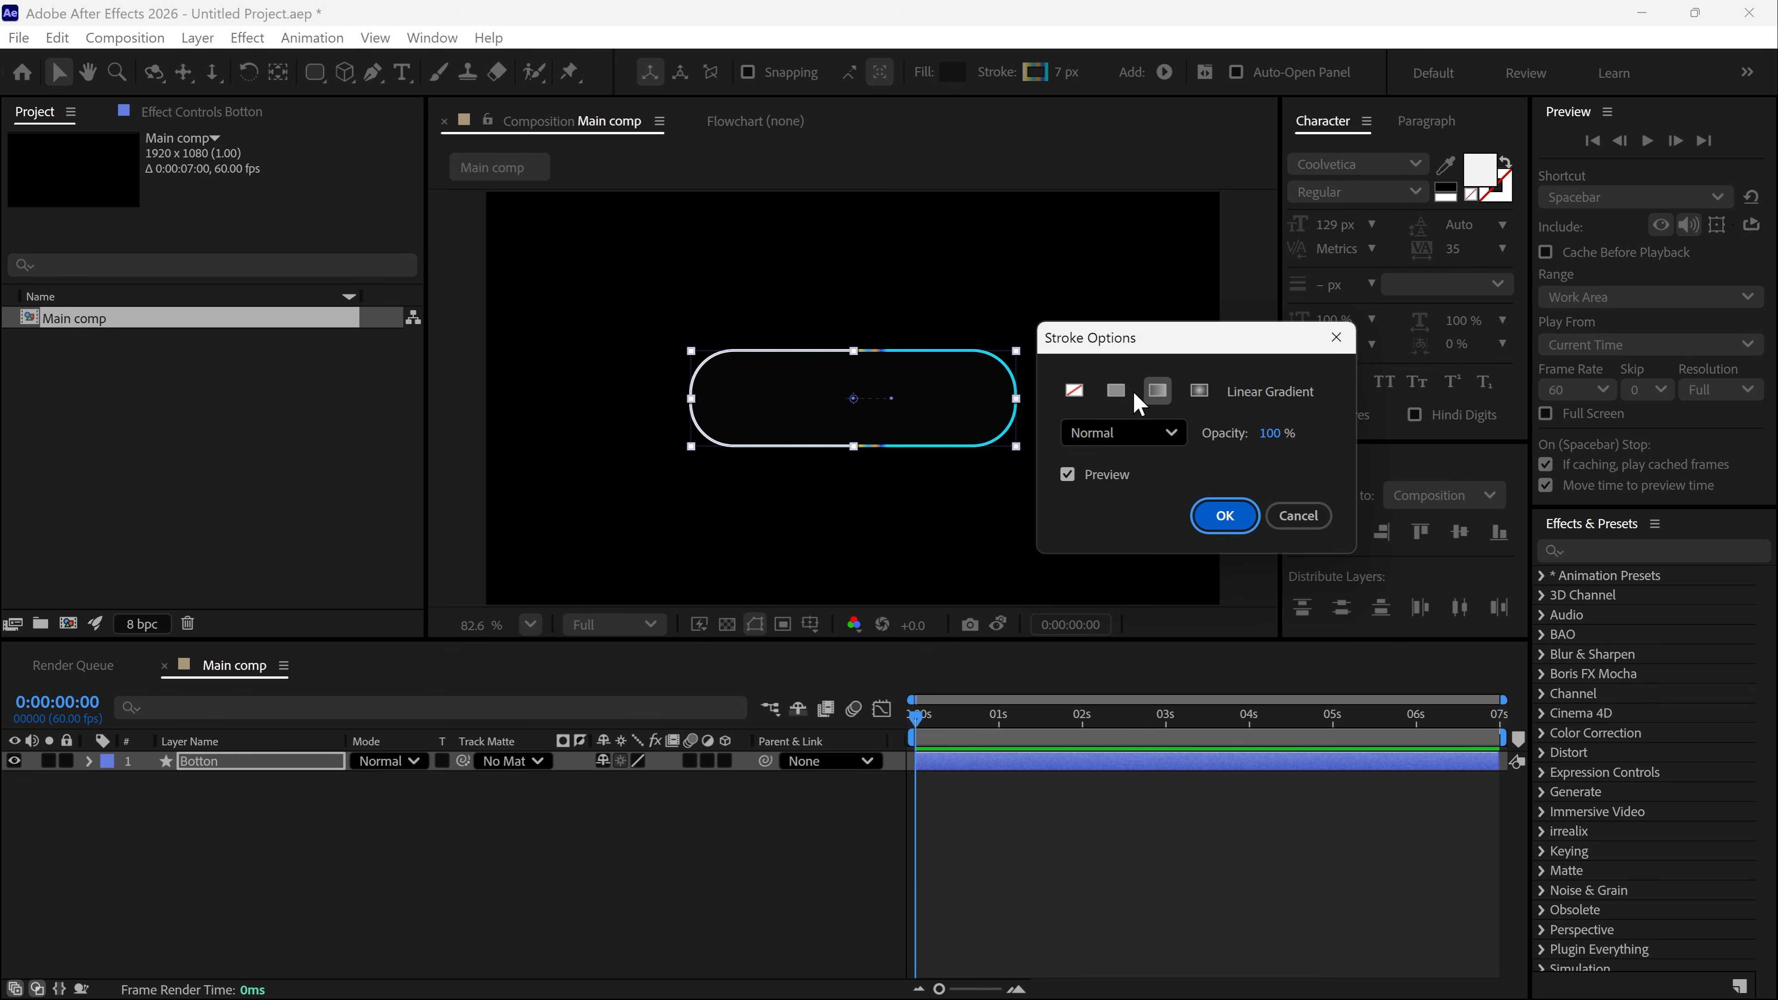
{"action": "left_click", "coordinate": [1222, 520]}
{"action": "left_click", "coordinate": [1038, 73]}
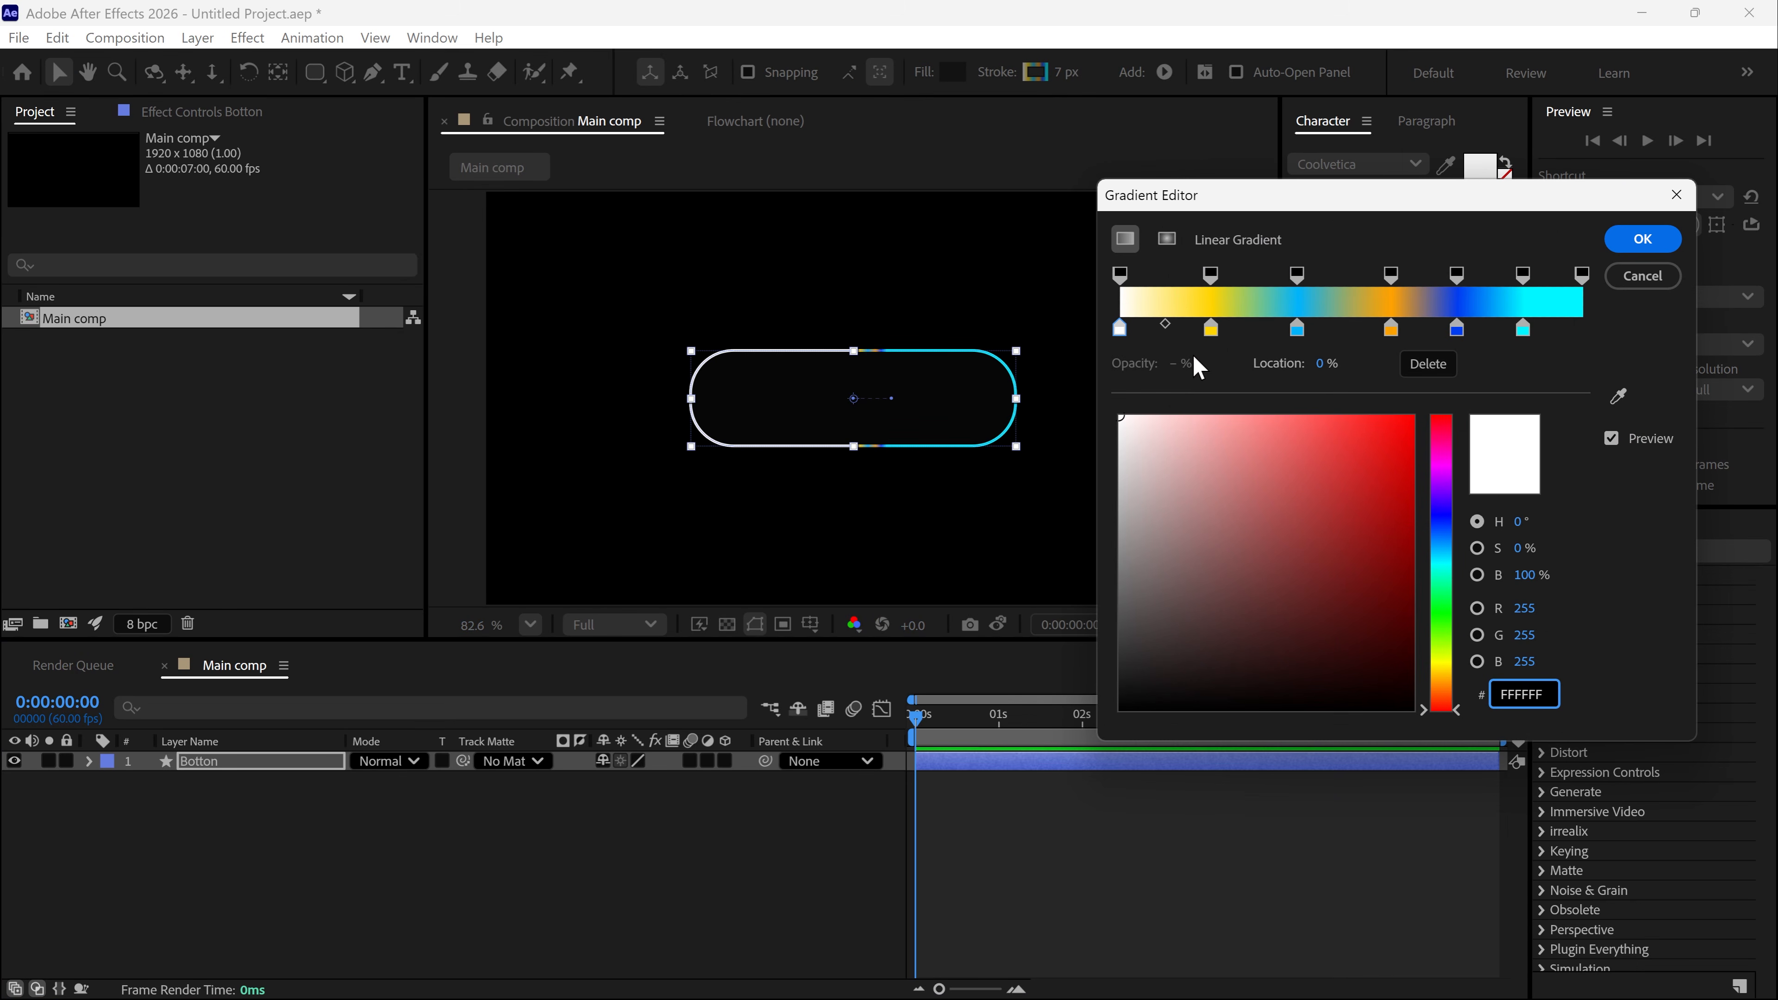
{"action": "left_click_drag", "start_coordinate": [1524, 328], "coordinate": [1540, 328]}
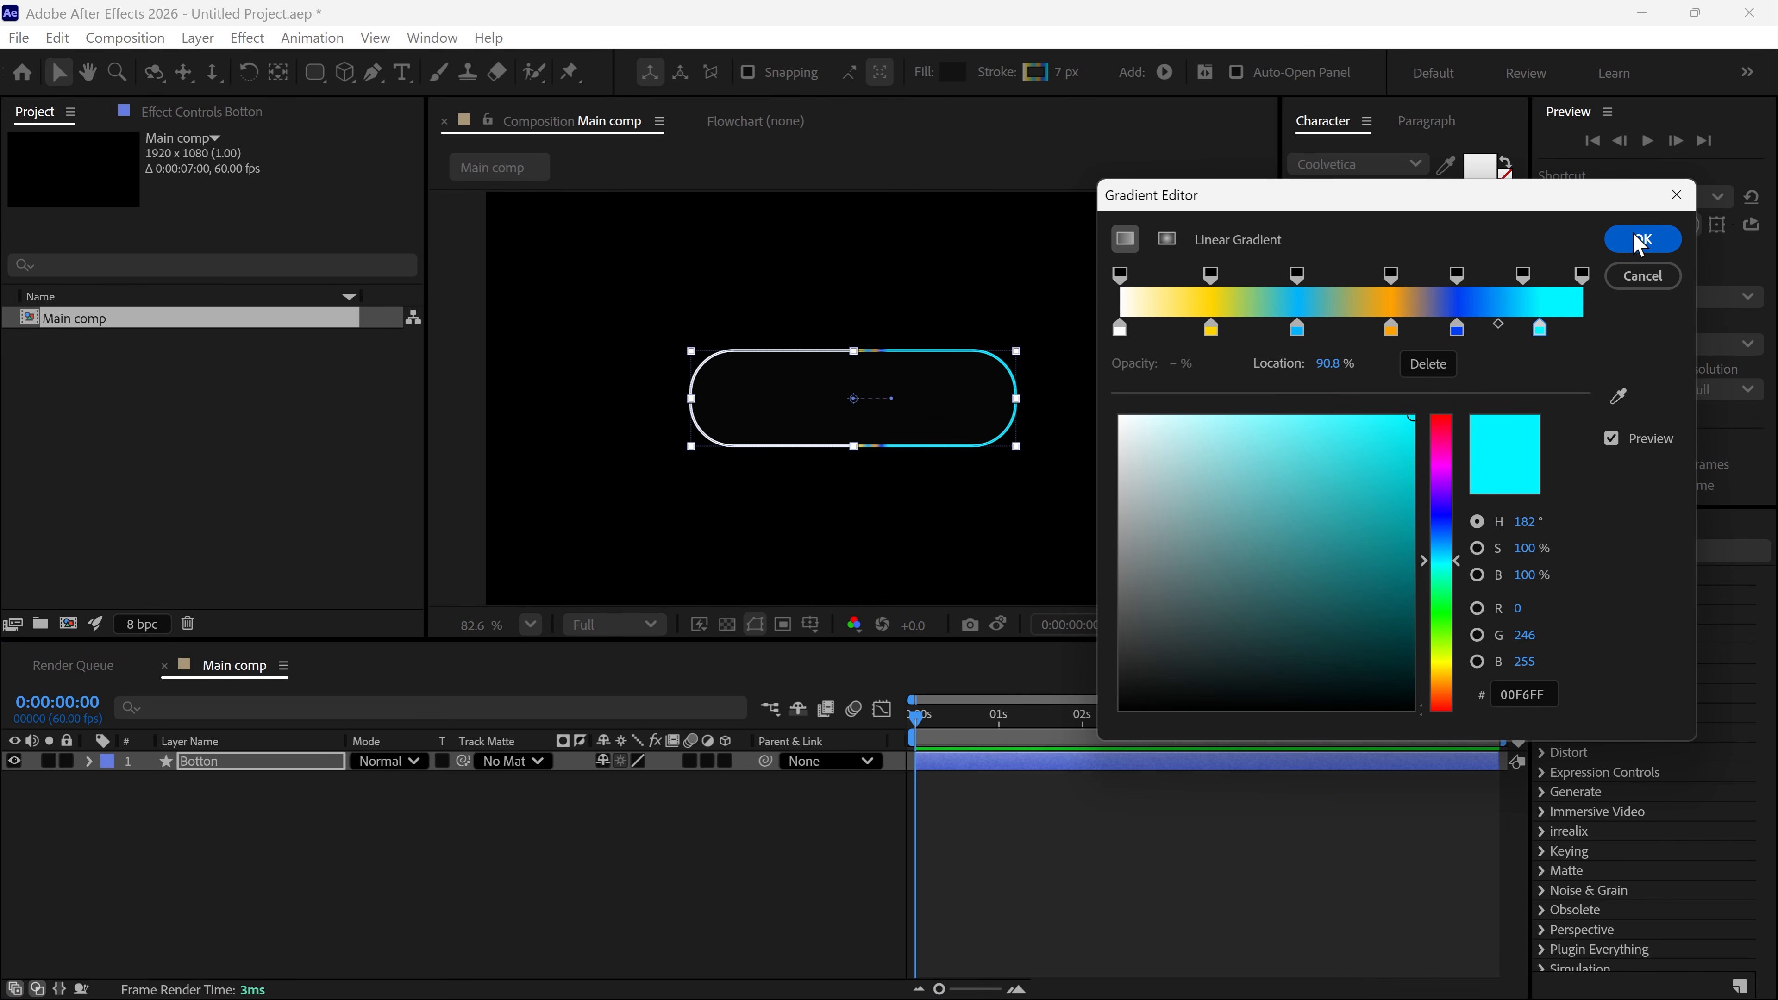
{"action": "left_click", "coordinate": [1643, 239]}
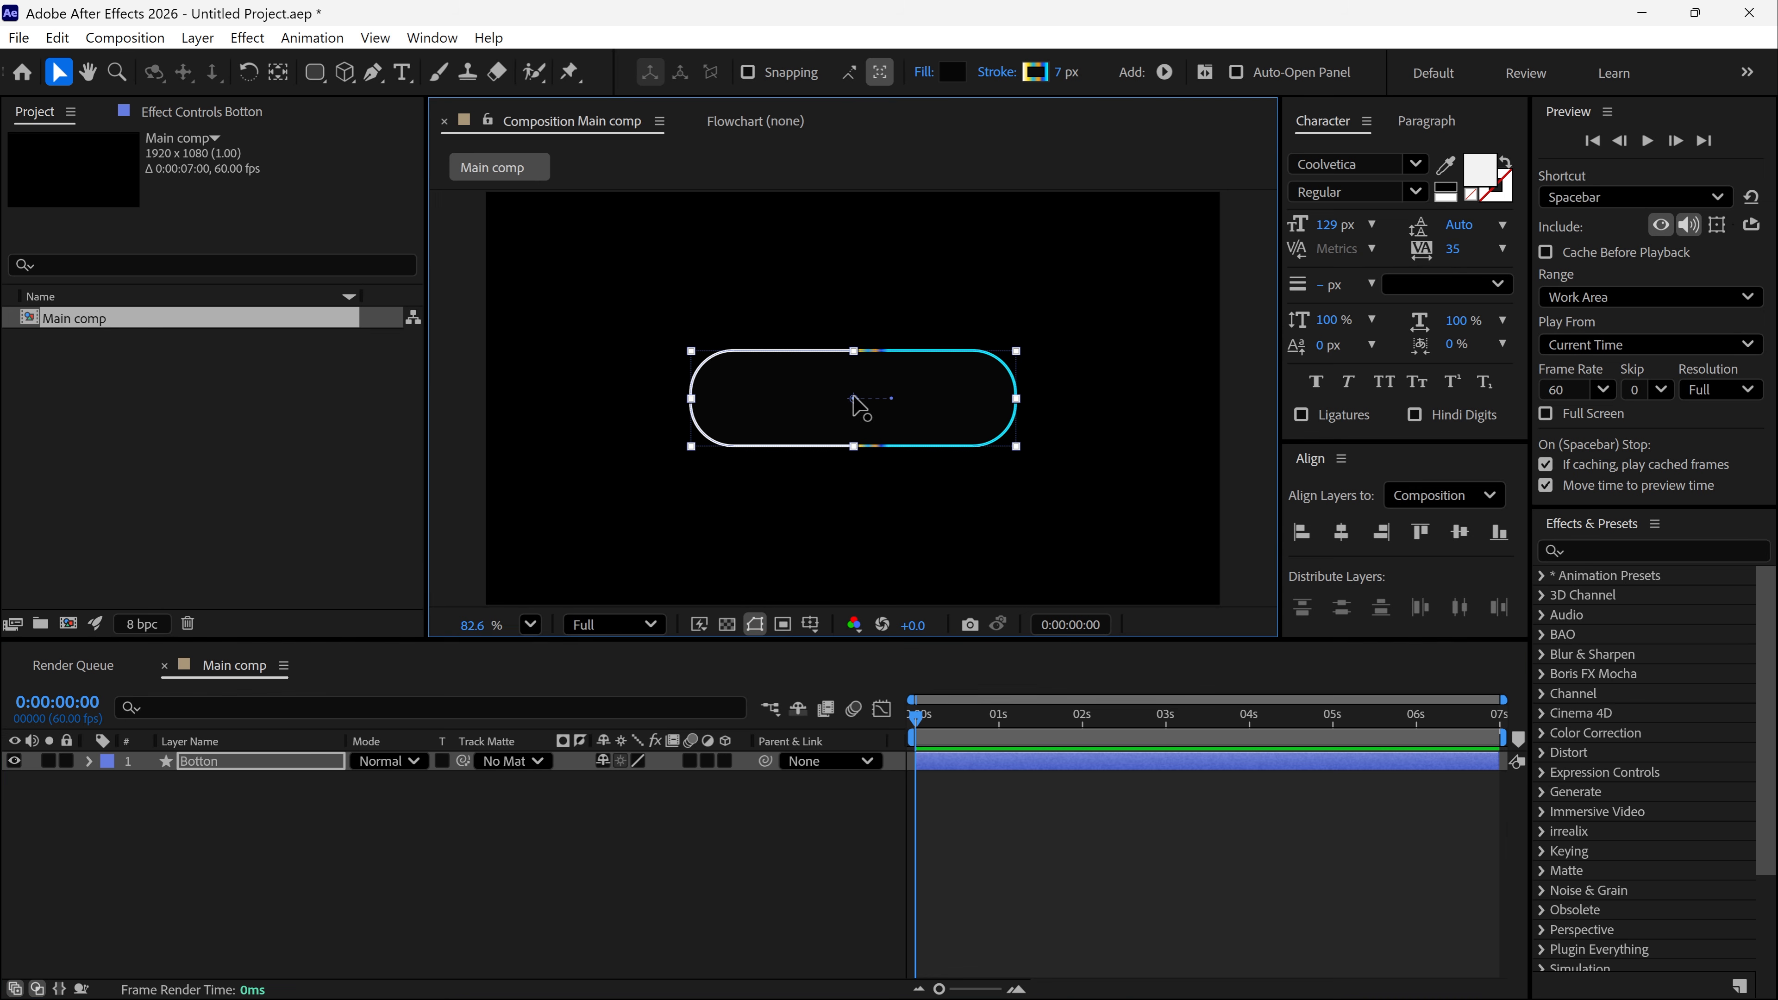
- Stretch the stroke gradient diagonally across the button and keyframe Start Point -524.7,-318.4 and End Point 546.0,363.2 at 0 s
{"action": "mouse_move", "coordinate": [856, 398]}
{"action": "left_mouse_down"}
{"action": "mouse_move", "coordinate": [778, 286]}
{"action": "mouse_move", "coordinate": [782, 401]}
{"action": "mouse_move", "coordinate": [762, 295]}
{"action": "mouse_move", "coordinate": [677, 276]}
{"action": "left_mouse_up"}
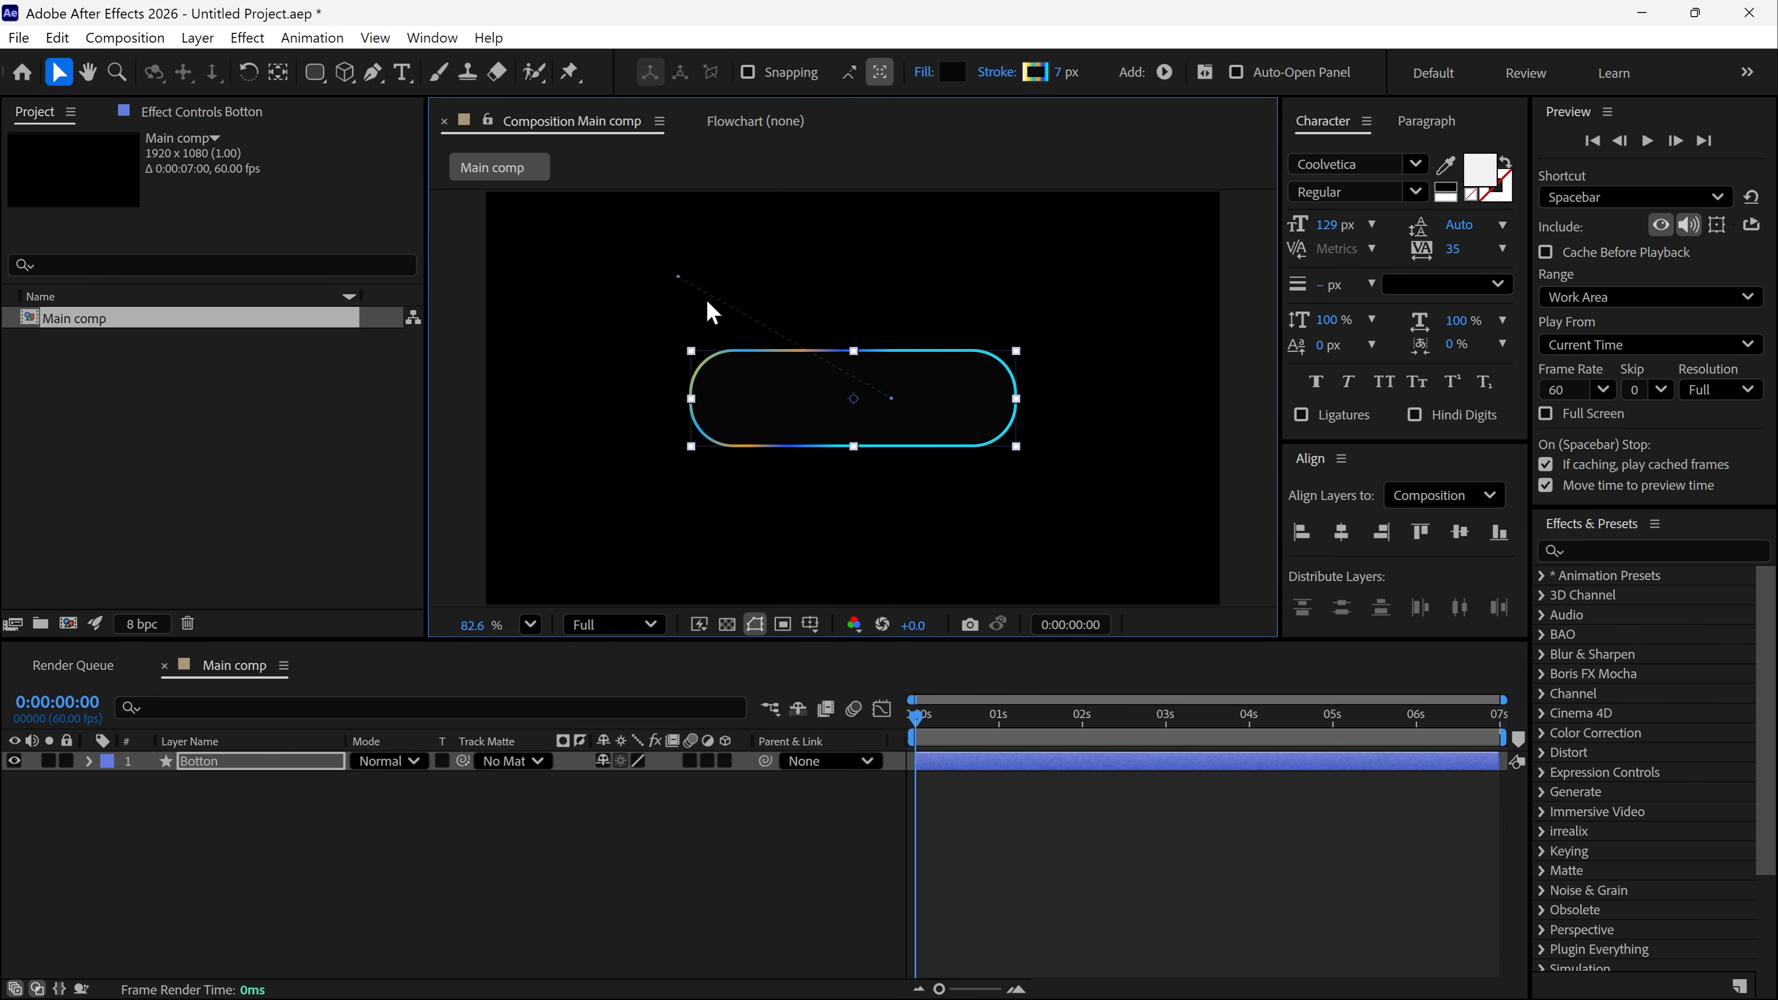
{"action": "left_click_drag", "start_coordinate": [894, 400], "coordinate": [1101, 536]}
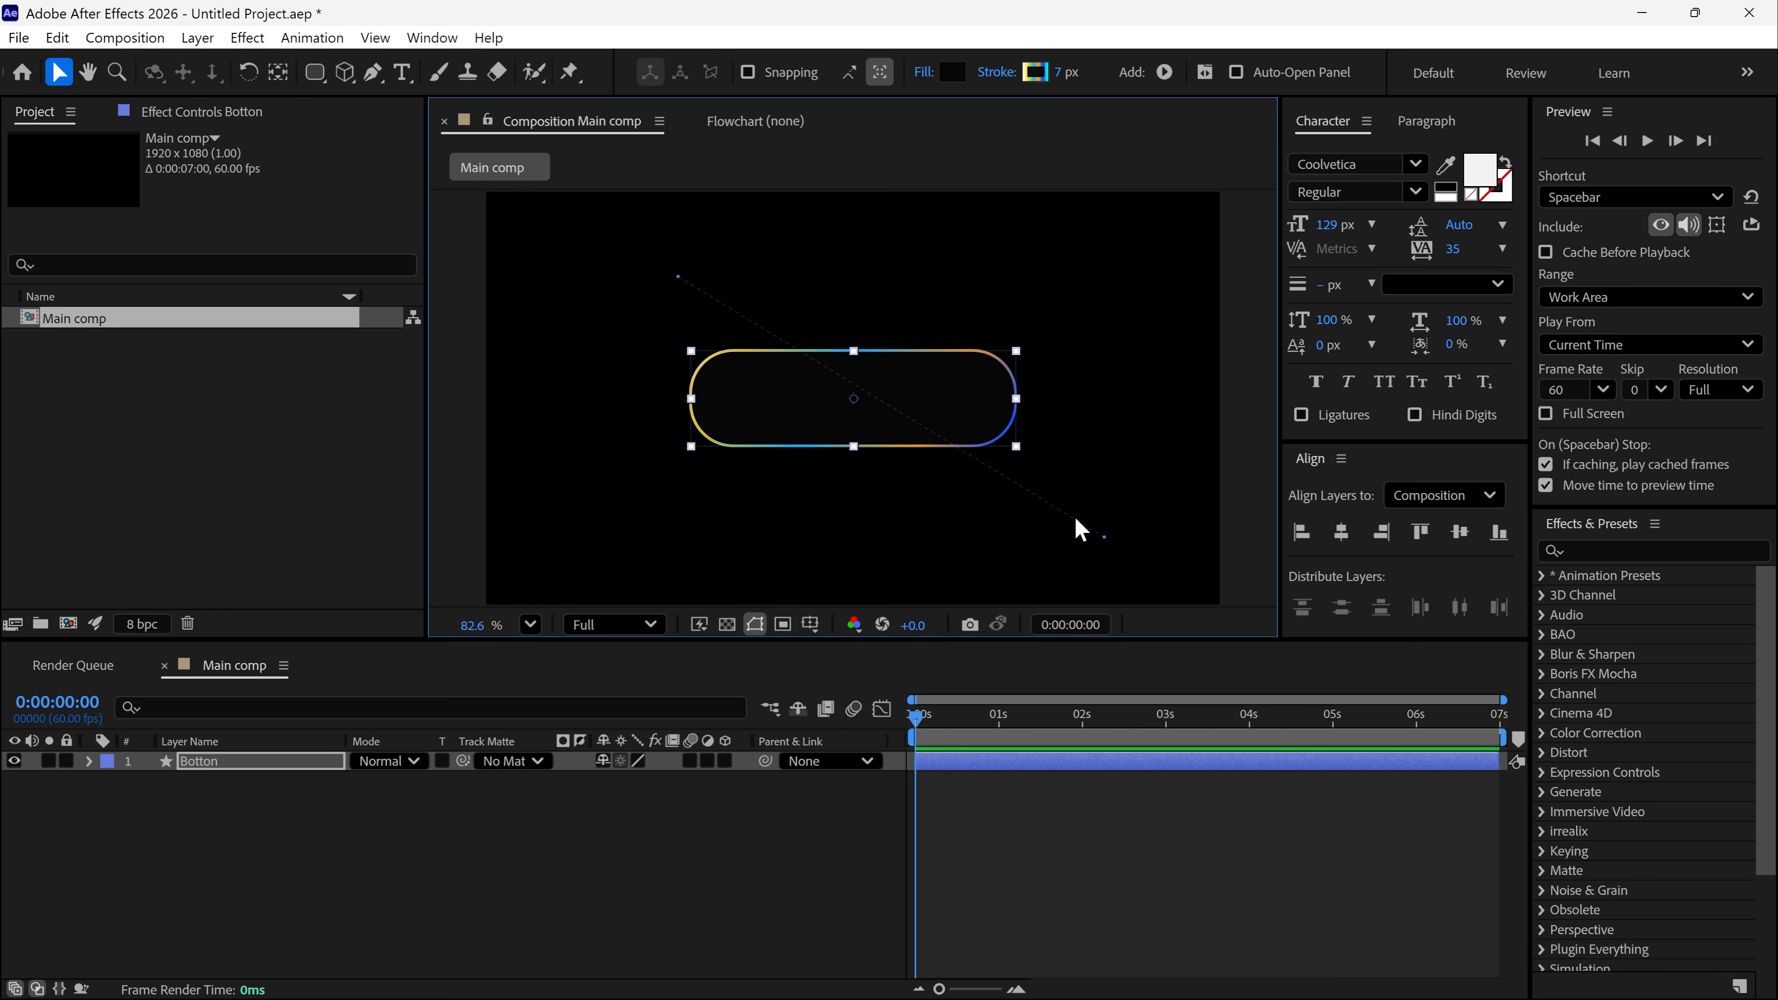
{"action": "left_click", "coordinate": [89, 763]}
{"action": "left_click", "coordinate": [150, 821]}
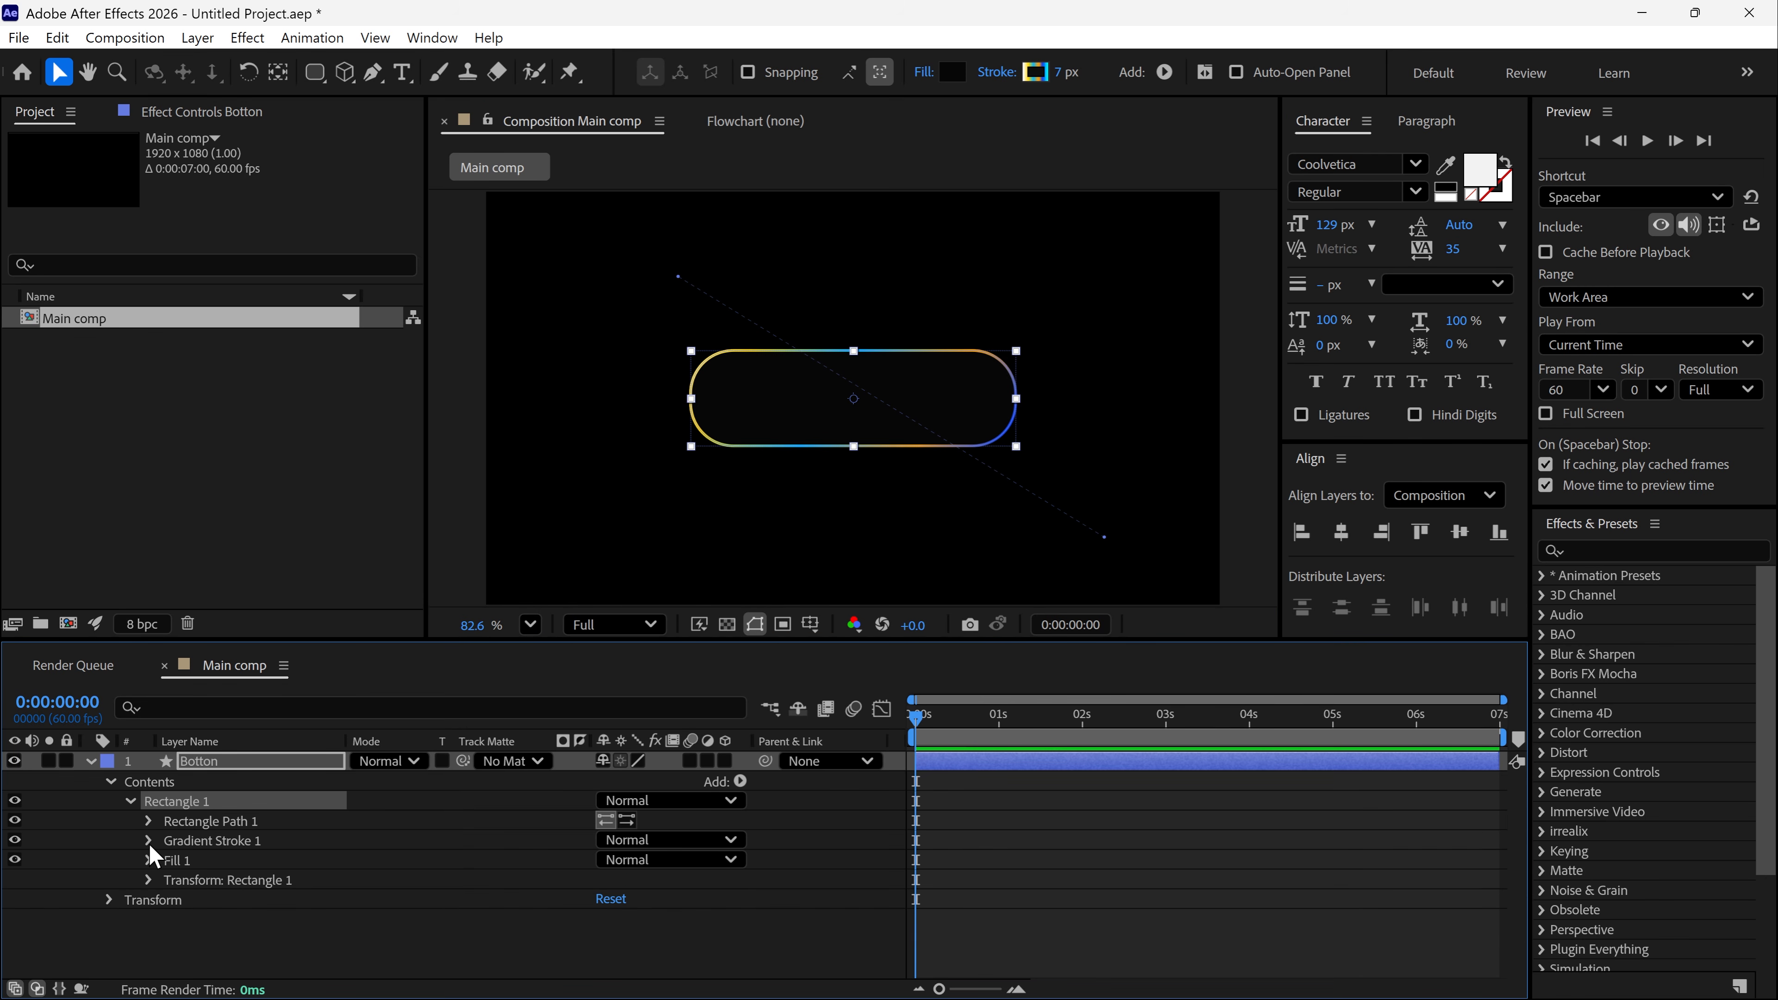
{"action": "left_click", "coordinate": [150, 841]}
{"action": "scroll", "coordinate": [233, 918], "scroll_direction": "down", "scroll_amount": 3}
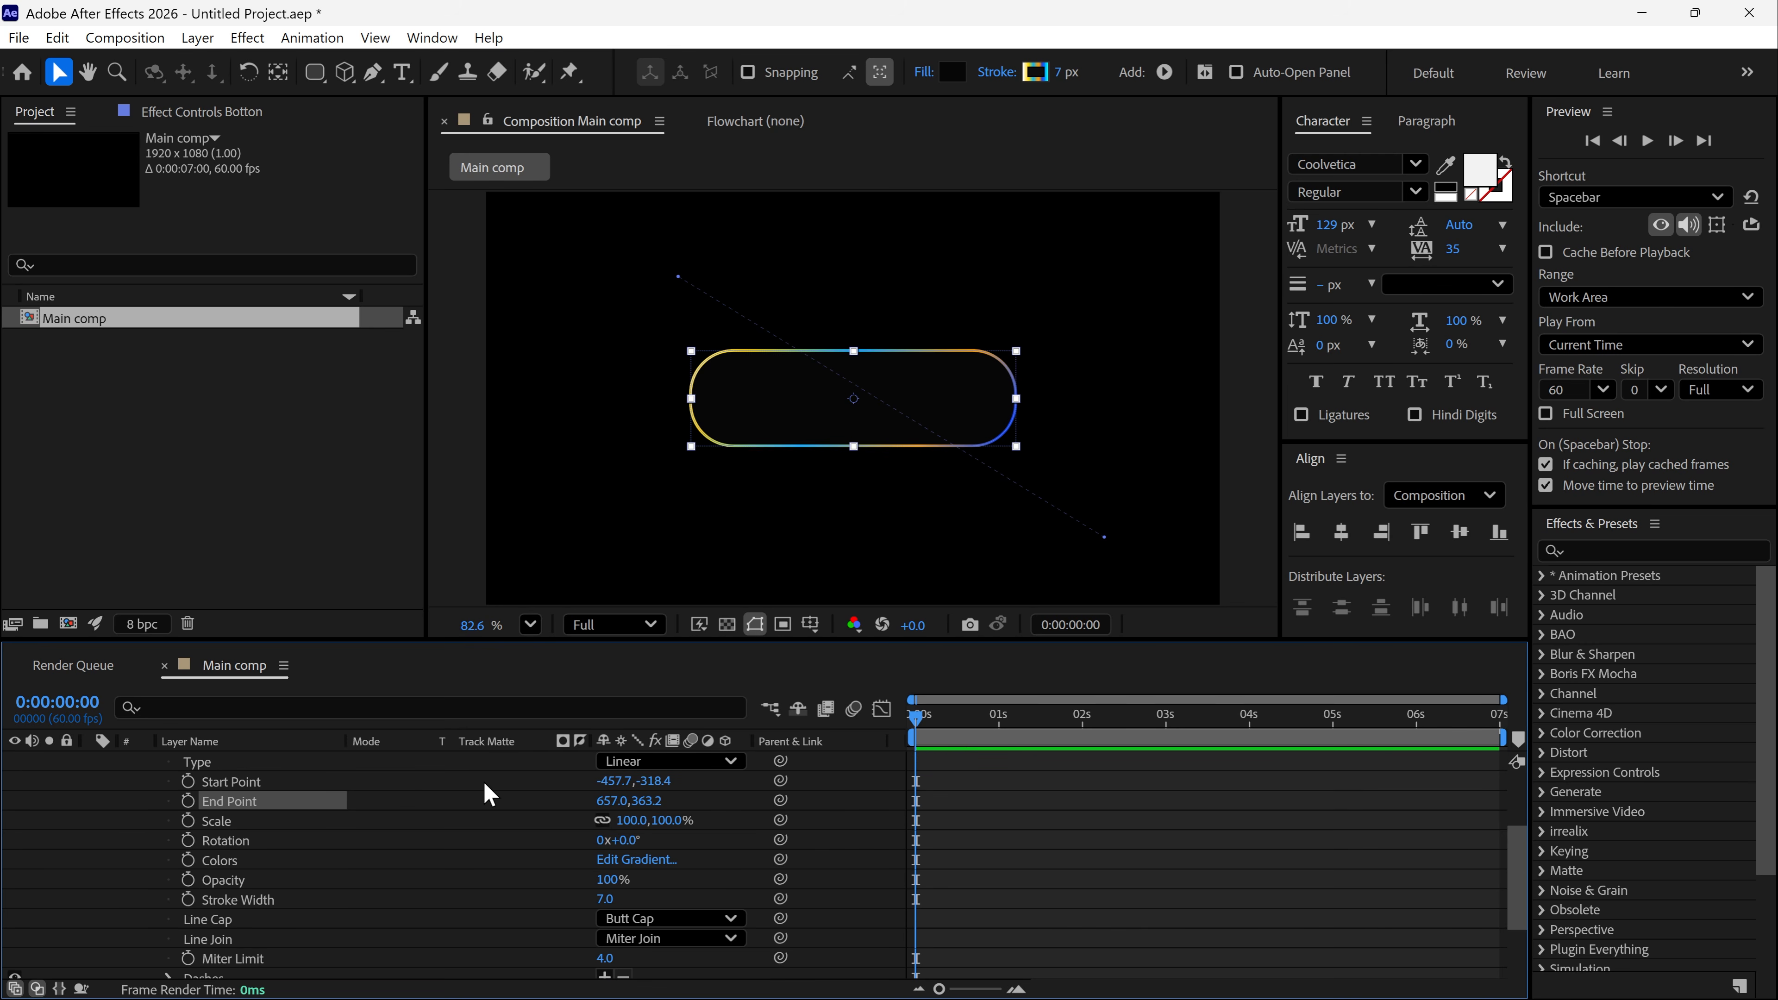
{"action": "left_click_drag", "start_coordinate": [619, 781], "coordinate": [530, 802]}
{"action": "left_click", "coordinate": [188, 781]}
{"action": "left_click", "coordinate": [188, 801]}
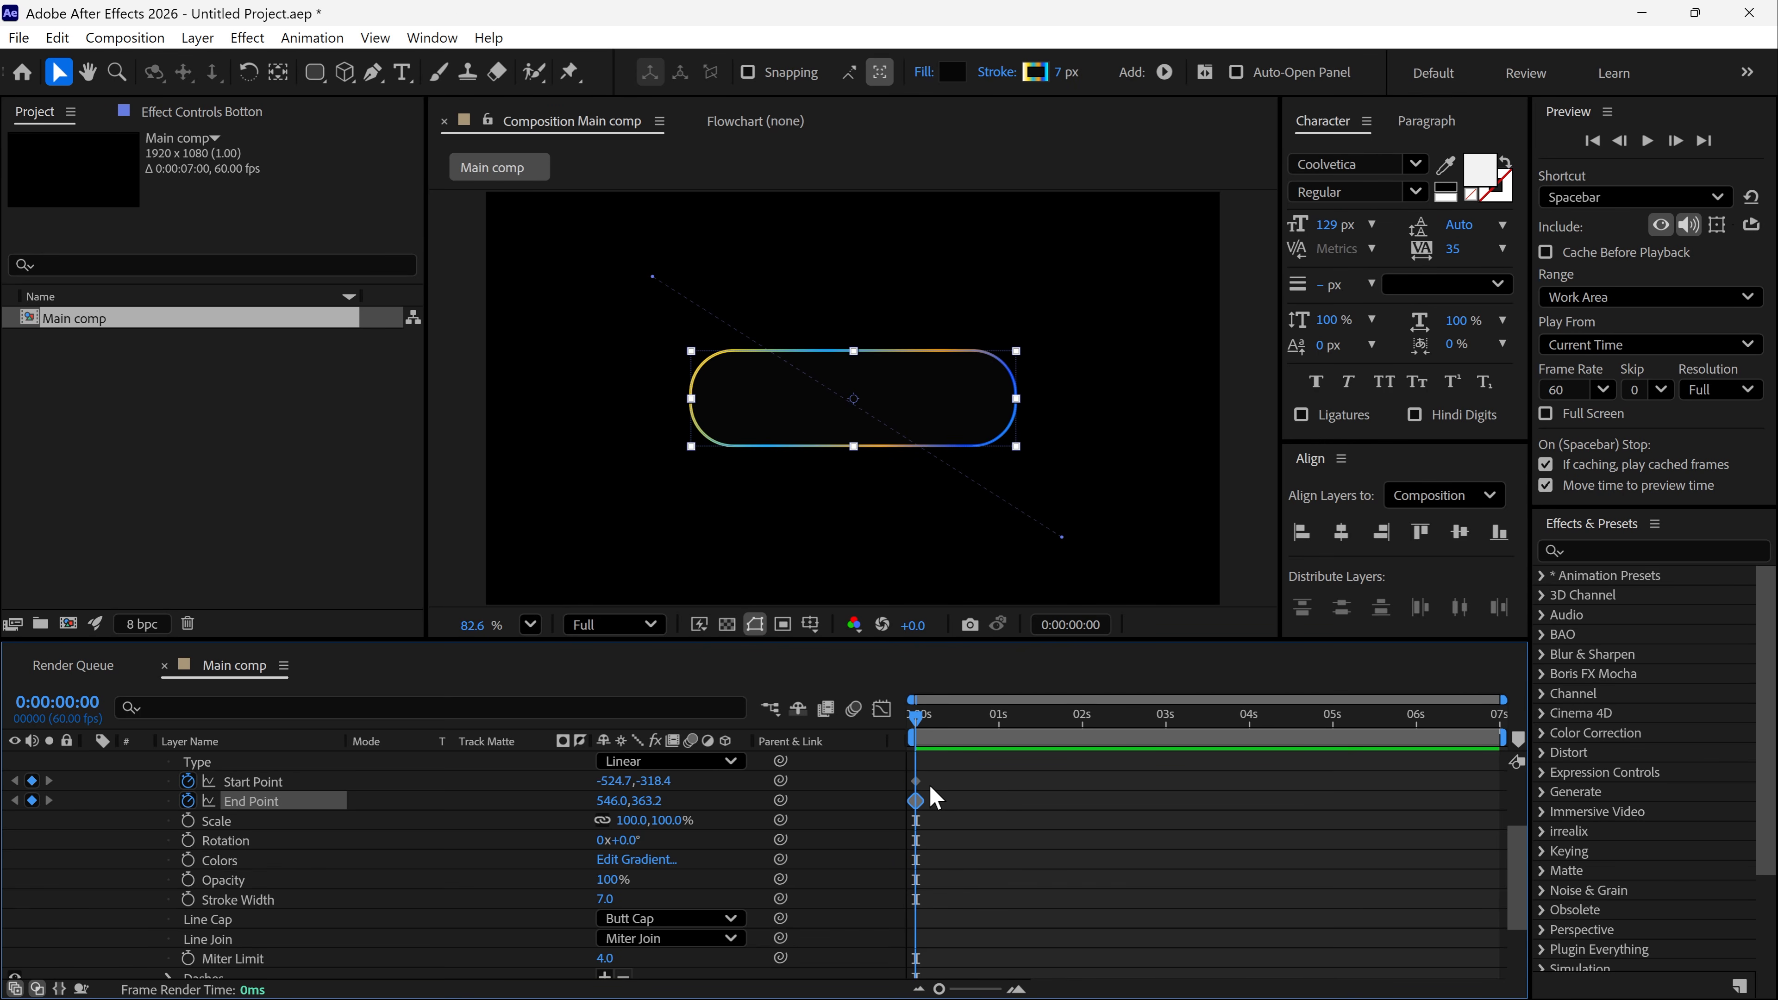
- At 0:00:01:12, move the gradient's start point above the button just right of centre and its end point below the left half
{"action": "left_click_drag", "start_coordinate": [925, 728], "coordinate": [1016, 742]}
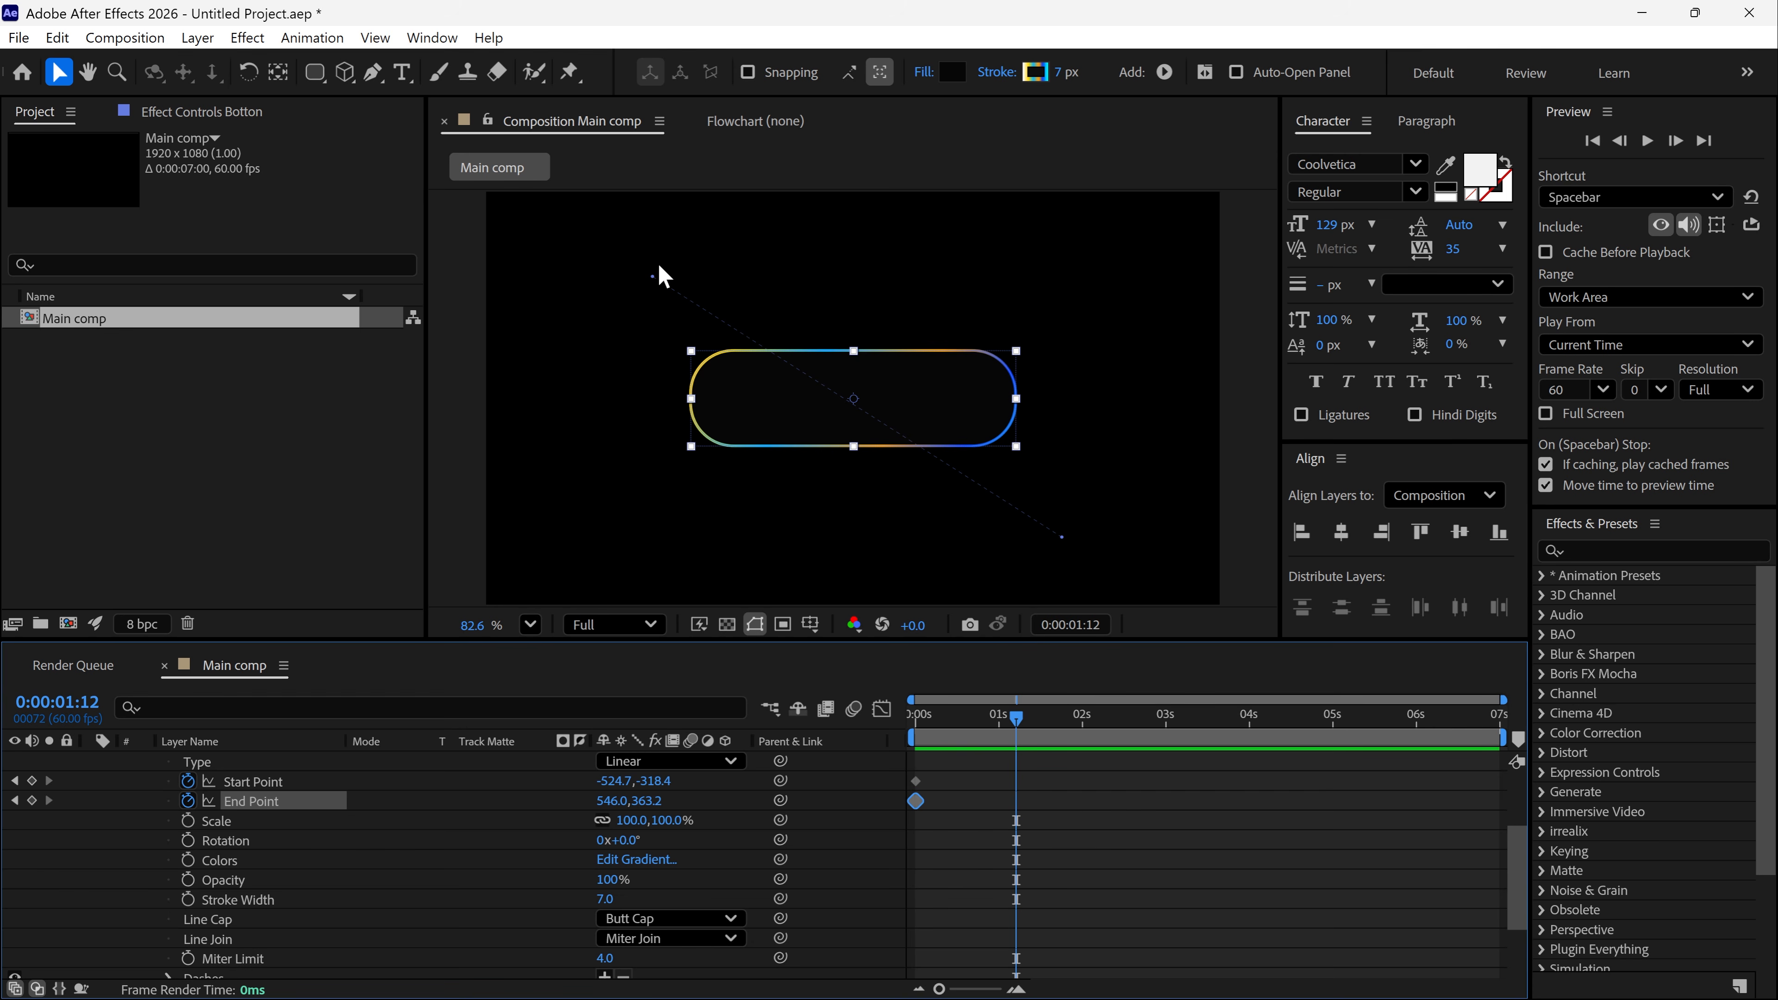
{"action": "left_click_drag", "start_coordinate": [652, 276], "coordinate": [739, 227]}
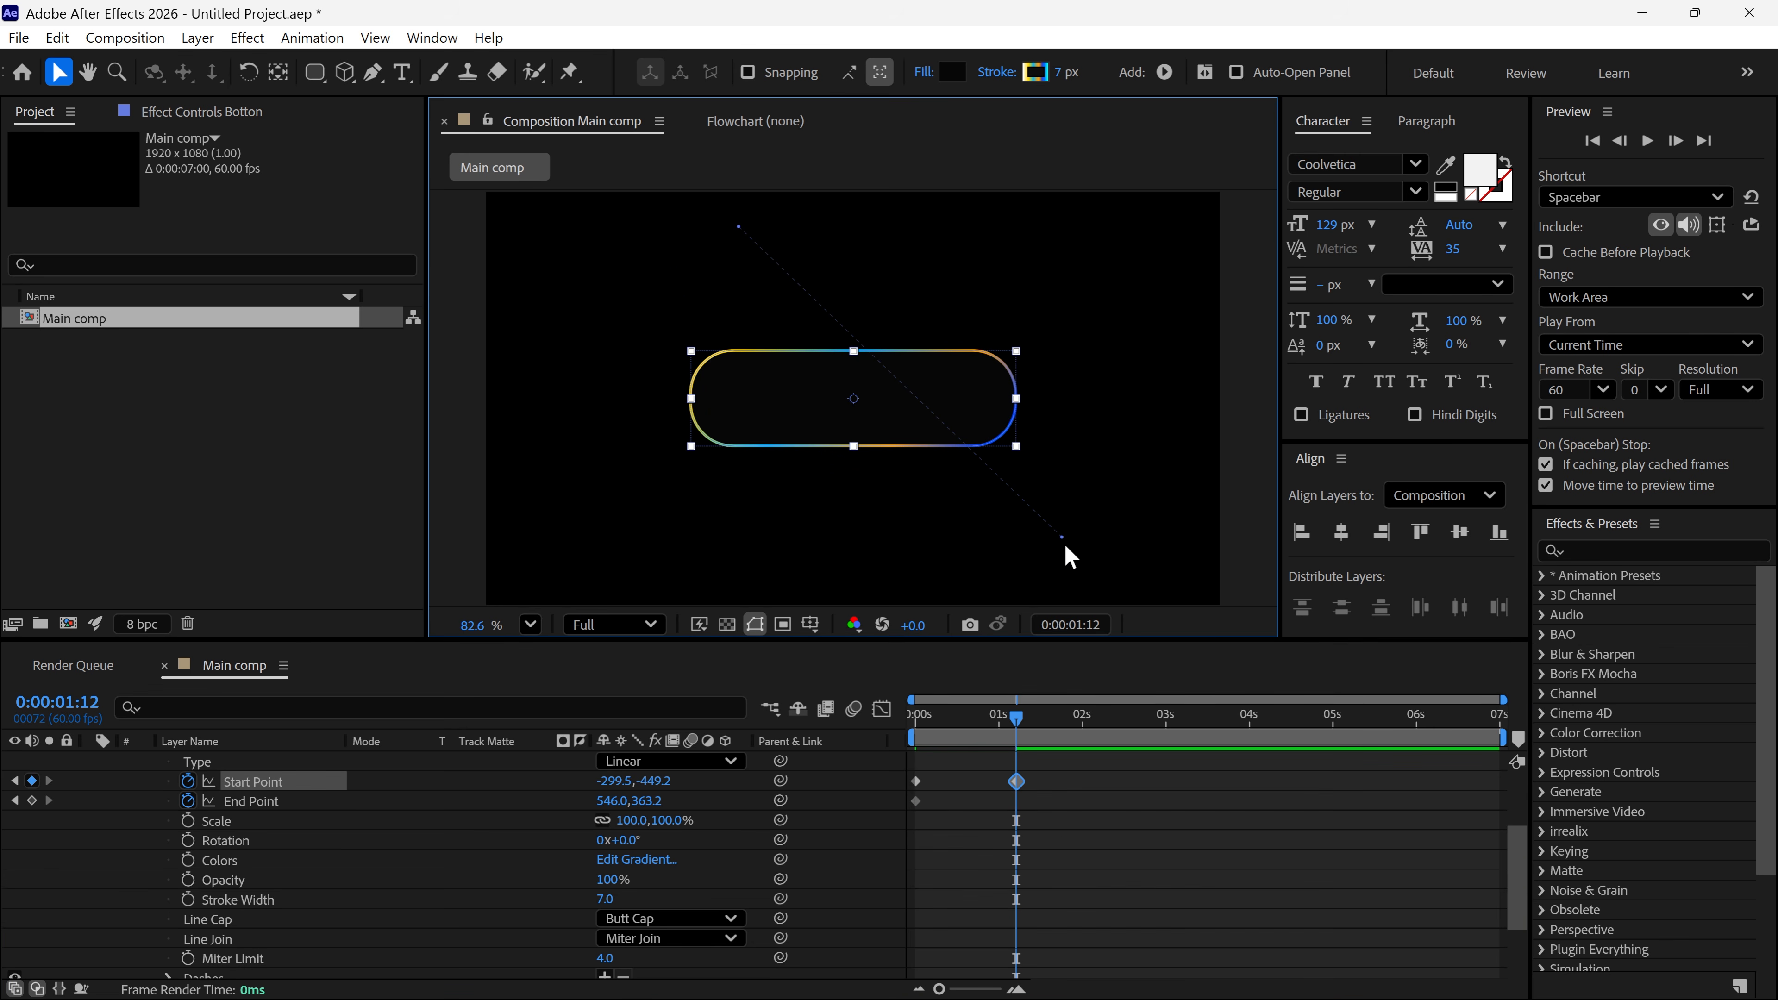
{"action": "left_click_drag", "start_coordinate": [1062, 537], "coordinate": [760, 577]}
{"action": "left_click_drag", "start_coordinate": [739, 227], "coordinate": [896, 239]}
- At about 2.5 s, move the gradient's start point above the button's upper-right corner and its end point below the lower-left corner
{"action": "left_click_drag", "start_coordinate": [1017, 718], "coordinate": [1127, 723]}
{"action": "left_click_drag", "start_coordinate": [897, 240], "coordinate": [1042, 285]}
{"action": "left_click_drag", "start_coordinate": [759, 575], "coordinate": [683, 527]}
- At about 3.7 s, move the gradient's Start Point to about 770,385 and its End Point to about -401,293
{"action": "left_click_drag", "start_coordinate": [945, 735], "coordinate": [1219, 747]}
{"action": "left_click_drag", "start_coordinate": [1042, 285], "coordinate": [1081, 368]}
{"action": "mouse_move", "coordinate": [683, 528]}
{"action": "left_mouse_down"}
{"action": "mouse_move", "coordinate": [656, 395]}
{"action": "mouse_move", "coordinate": [658, 517]}
{"action": "mouse_move", "coordinate": [700, 510]}
{"action": "left_mouse_up"}
{"action": "left_click_drag", "start_coordinate": [1081, 368], "coordinate": [1146, 548]}
- At 0:00:04:45, move the gradient's end point just above the button's centre and its start point well below the button
{"action": "left_click_drag", "start_coordinate": [1207, 728], "coordinate": [1313, 729]}
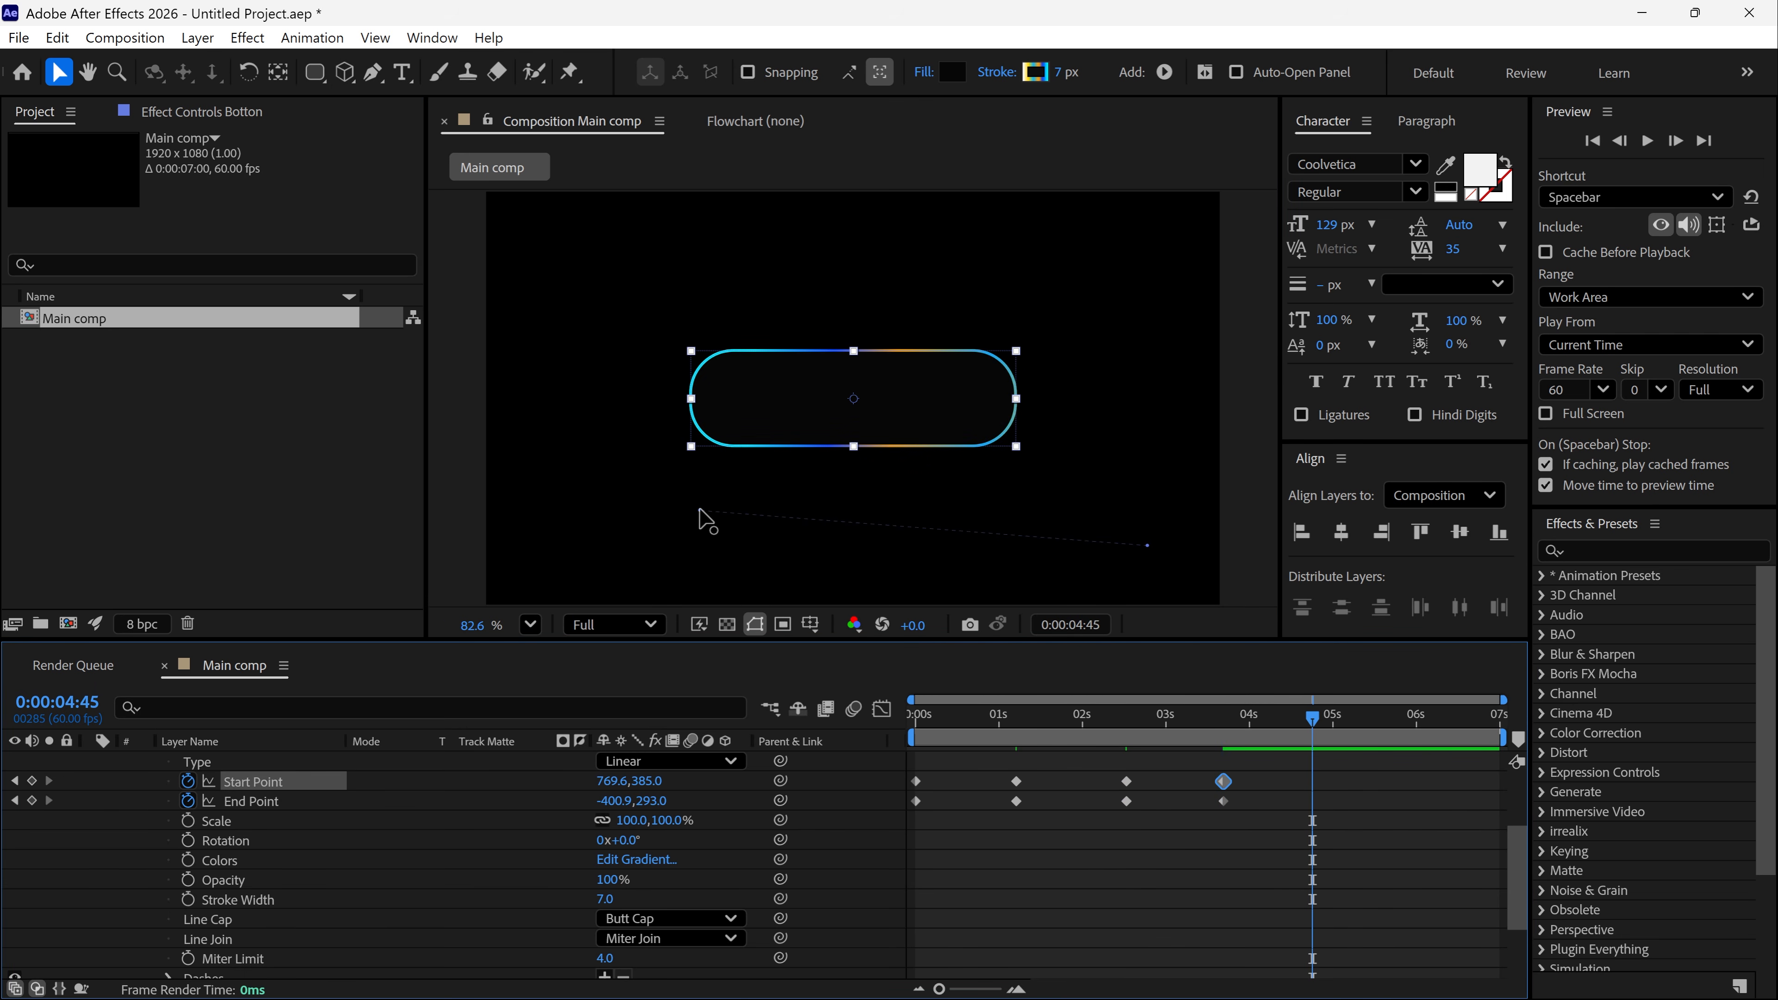
{"action": "left_click_drag", "start_coordinate": [700, 511], "coordinate": [833, 379]}
{"action": "left_click_drag", "start_coordinate": [1146, 550], "coordinate": [898, 590]}
{"action": "left_click_drag", "start_coordinate": [833, 378], "coordinate": [843, 310]}
- At about 6 s, move the gradient's Start Point to about -577,457 and its End Point to about 421,-304
{"action": "left_click_drag", "start_coordinate": [1365, 714], "coordinate": [1420, 715]}
{"action": "left_click_drag", "start_coordinate": [901, 592], "coordinate": [632, 573]}
{"action": "left_click_drag", "start_coordinate": [844, 310], "coordinate": [1015, 281]}
- At 0:00:06:59, place the gradient's start point far left and end point far right of the button, and preview the animation
{"action": "left_click_drag", "start_coordinate": [1421, 717], "coordinate": [1509, 732]}
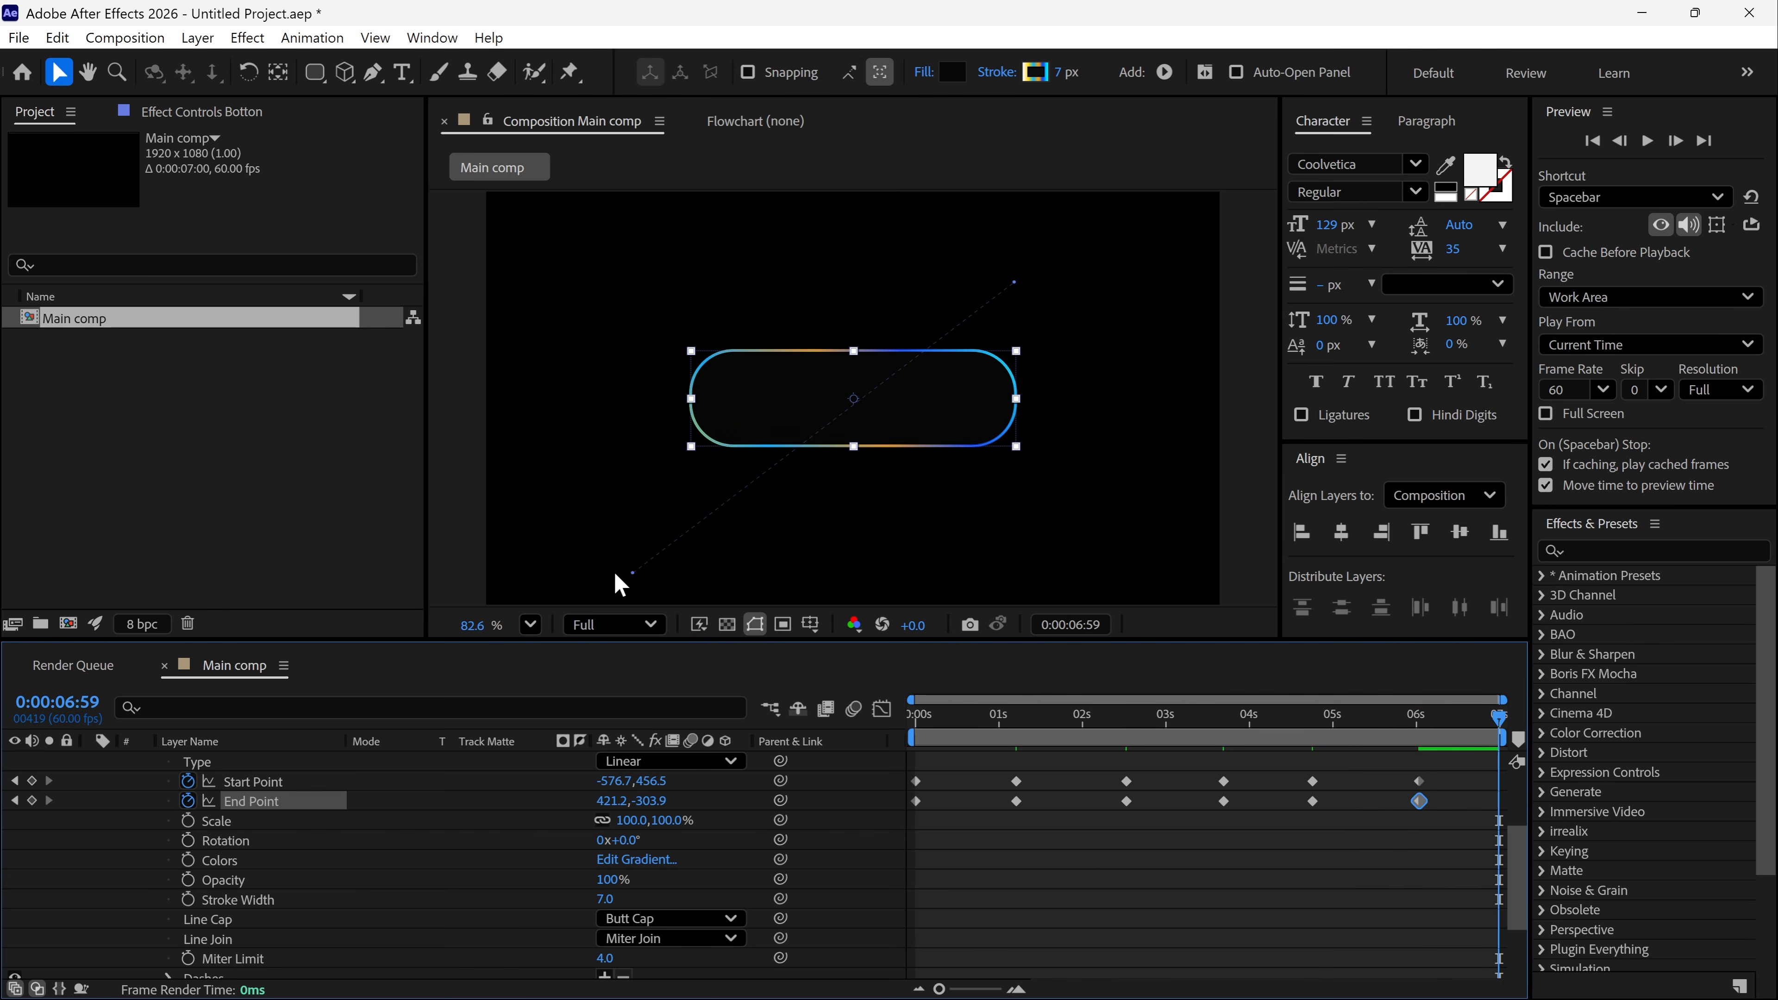
{"action": "left_click_drag", "start_coordinate": [632, 573], "coordinate": [549, 394]}
{"action": "left_click_drag", "start_coordinate": [1014, 281], "coordinate": [1249, 384]}
{"action": "left_click_drag", "start_coordinate": [1303, 721], "coordinate": [909, 767]}
{"action": "key", "text": "space"}
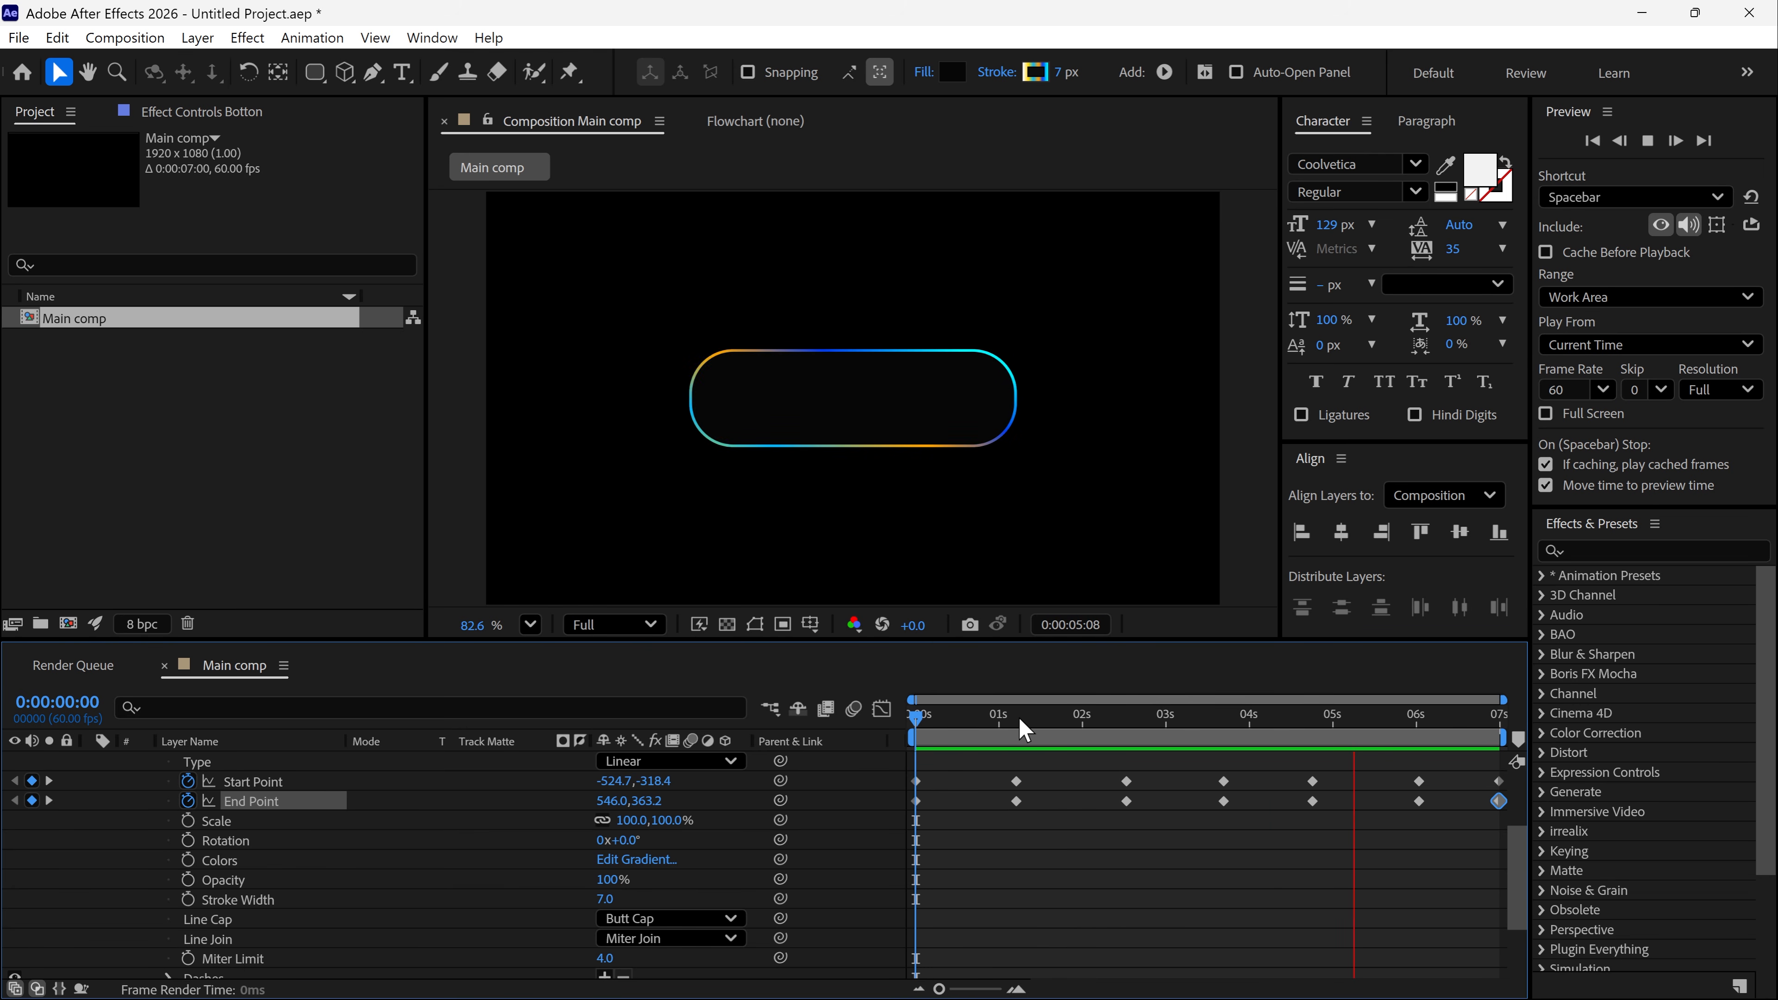
{"action": "left_click", "coordinate": [1110, 718]}
{"action": "left_click_drag", "start_coordinate": [1090, 745], "coordinate": [890, 778]}
- Add Trim Paths to the Botton layer and test its End value, leaving it at 100%
{"action": "key", "text": "u"}
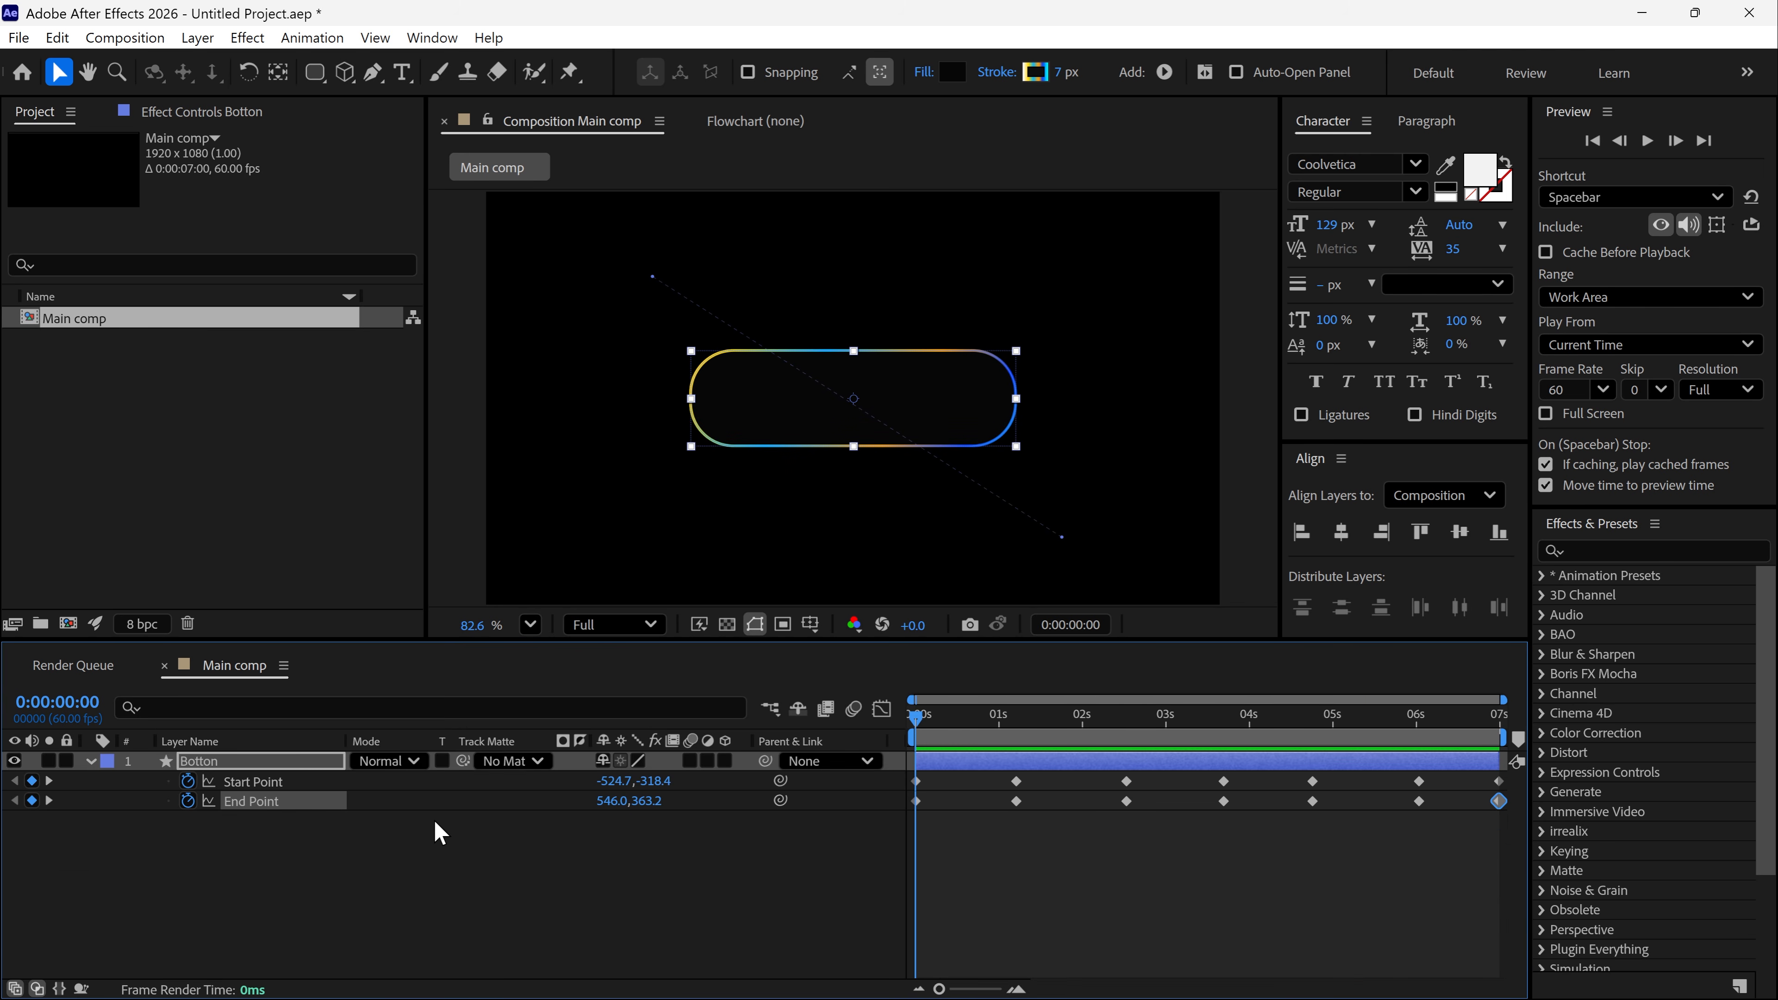
{"action": "left_click", "coordinate": [301, 764]}
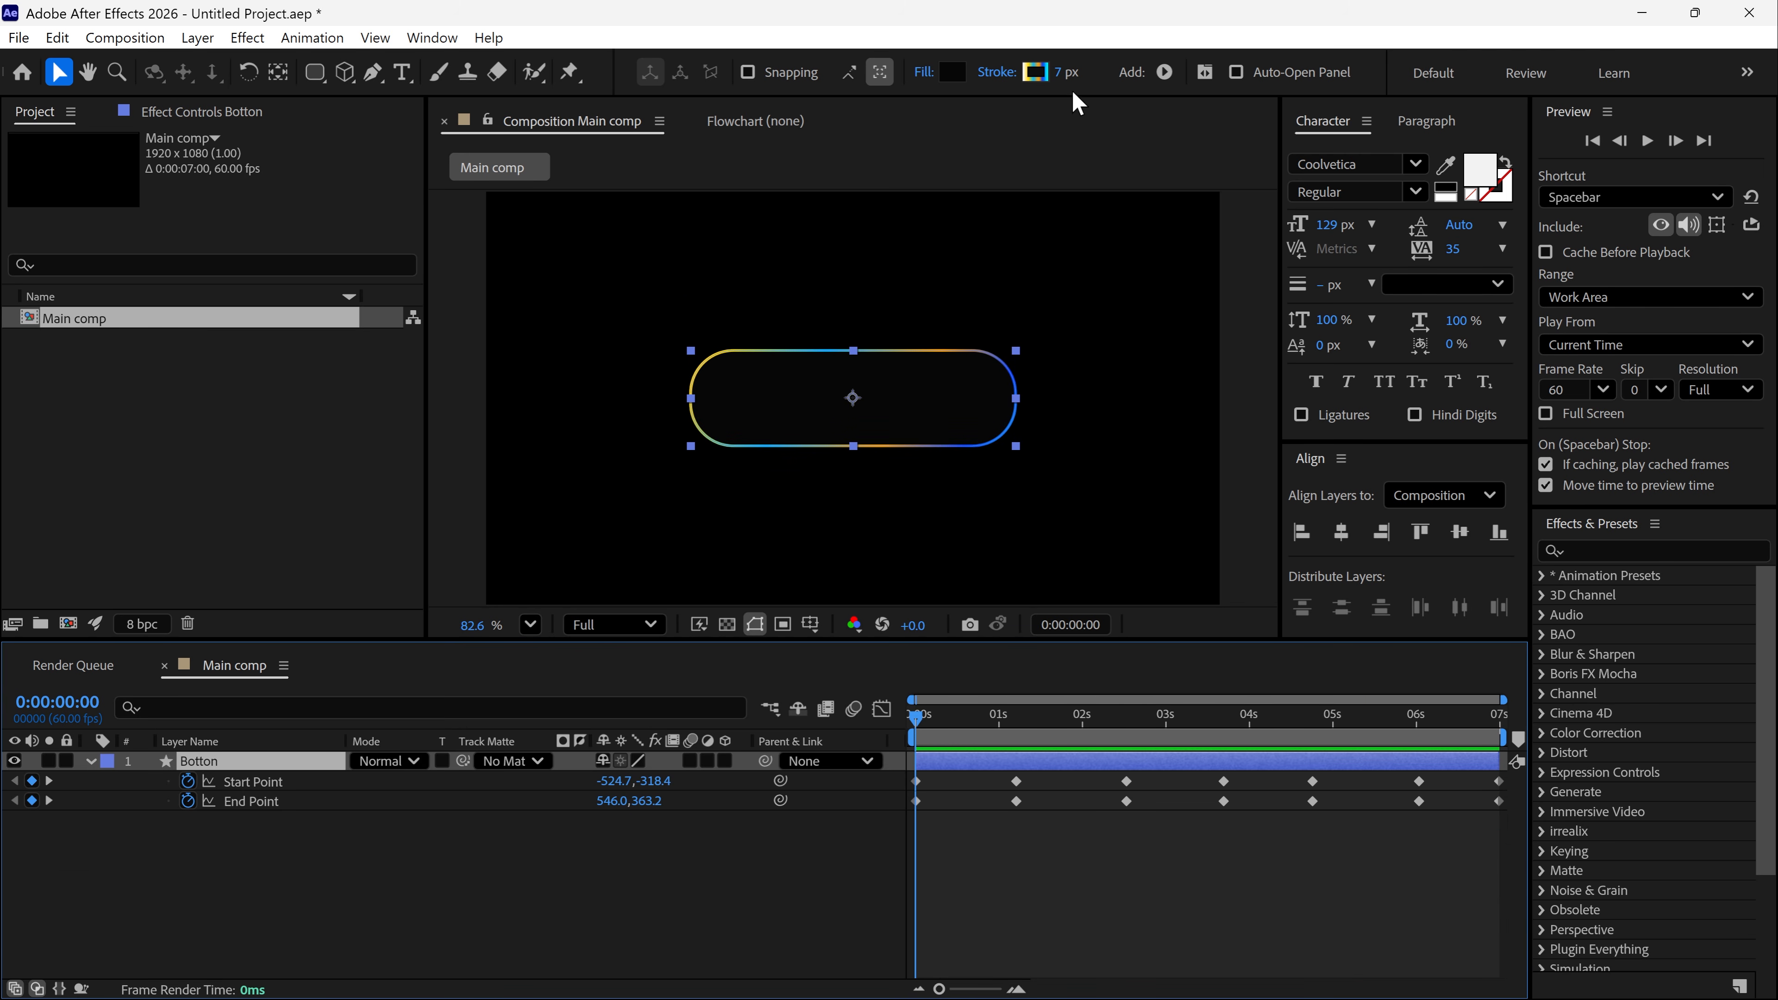
{"action": "left_click", "coordinate": [1164, 71]}
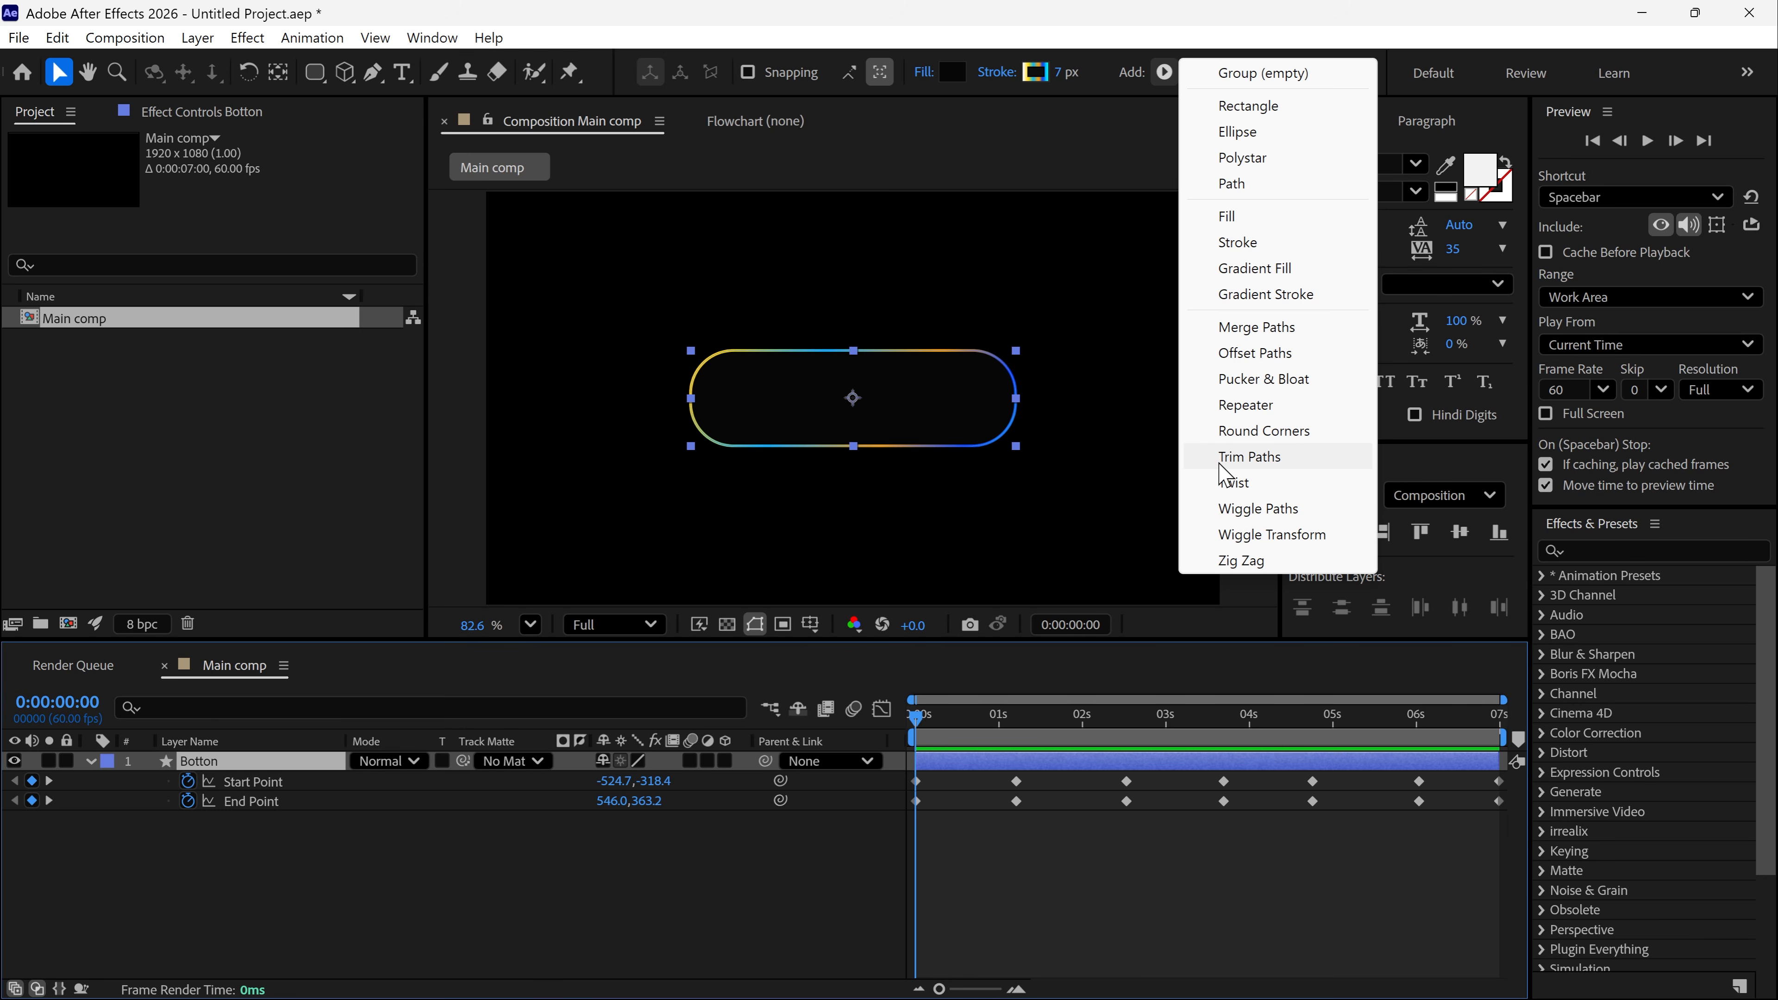
{"action": "left_click", "coordinate": [1252, 459]}
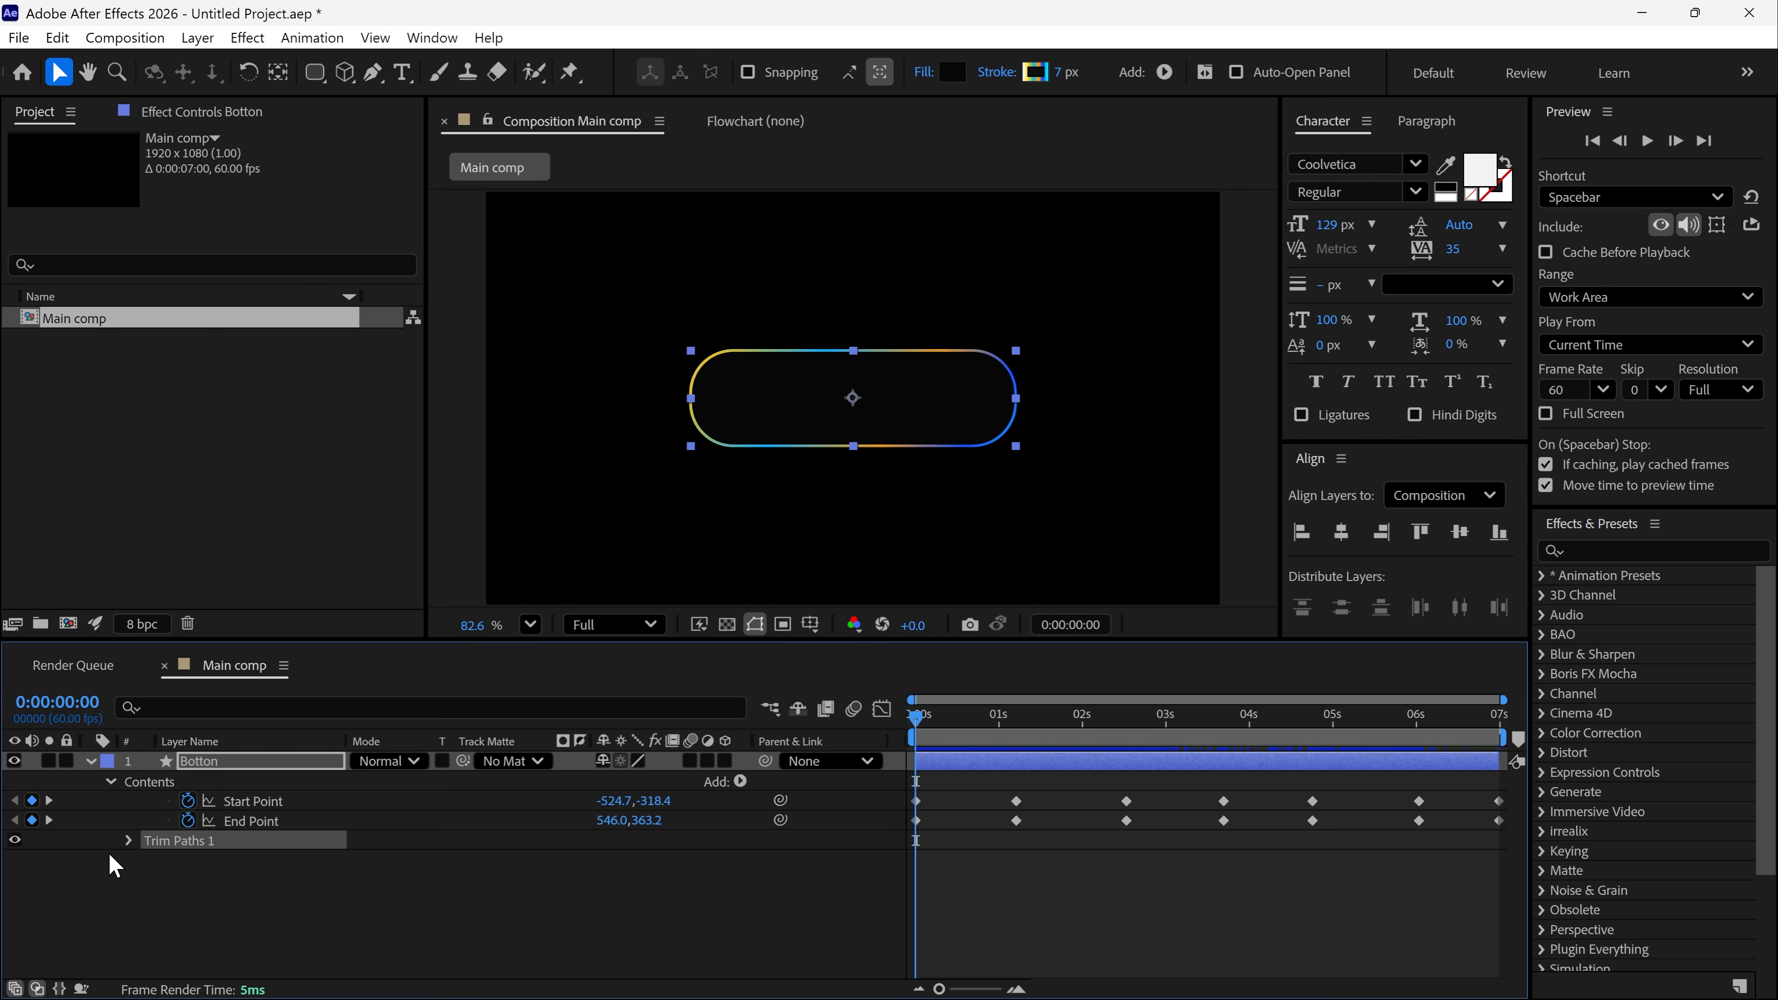
{"action": "left_click", "coordinate": [129, 841]}
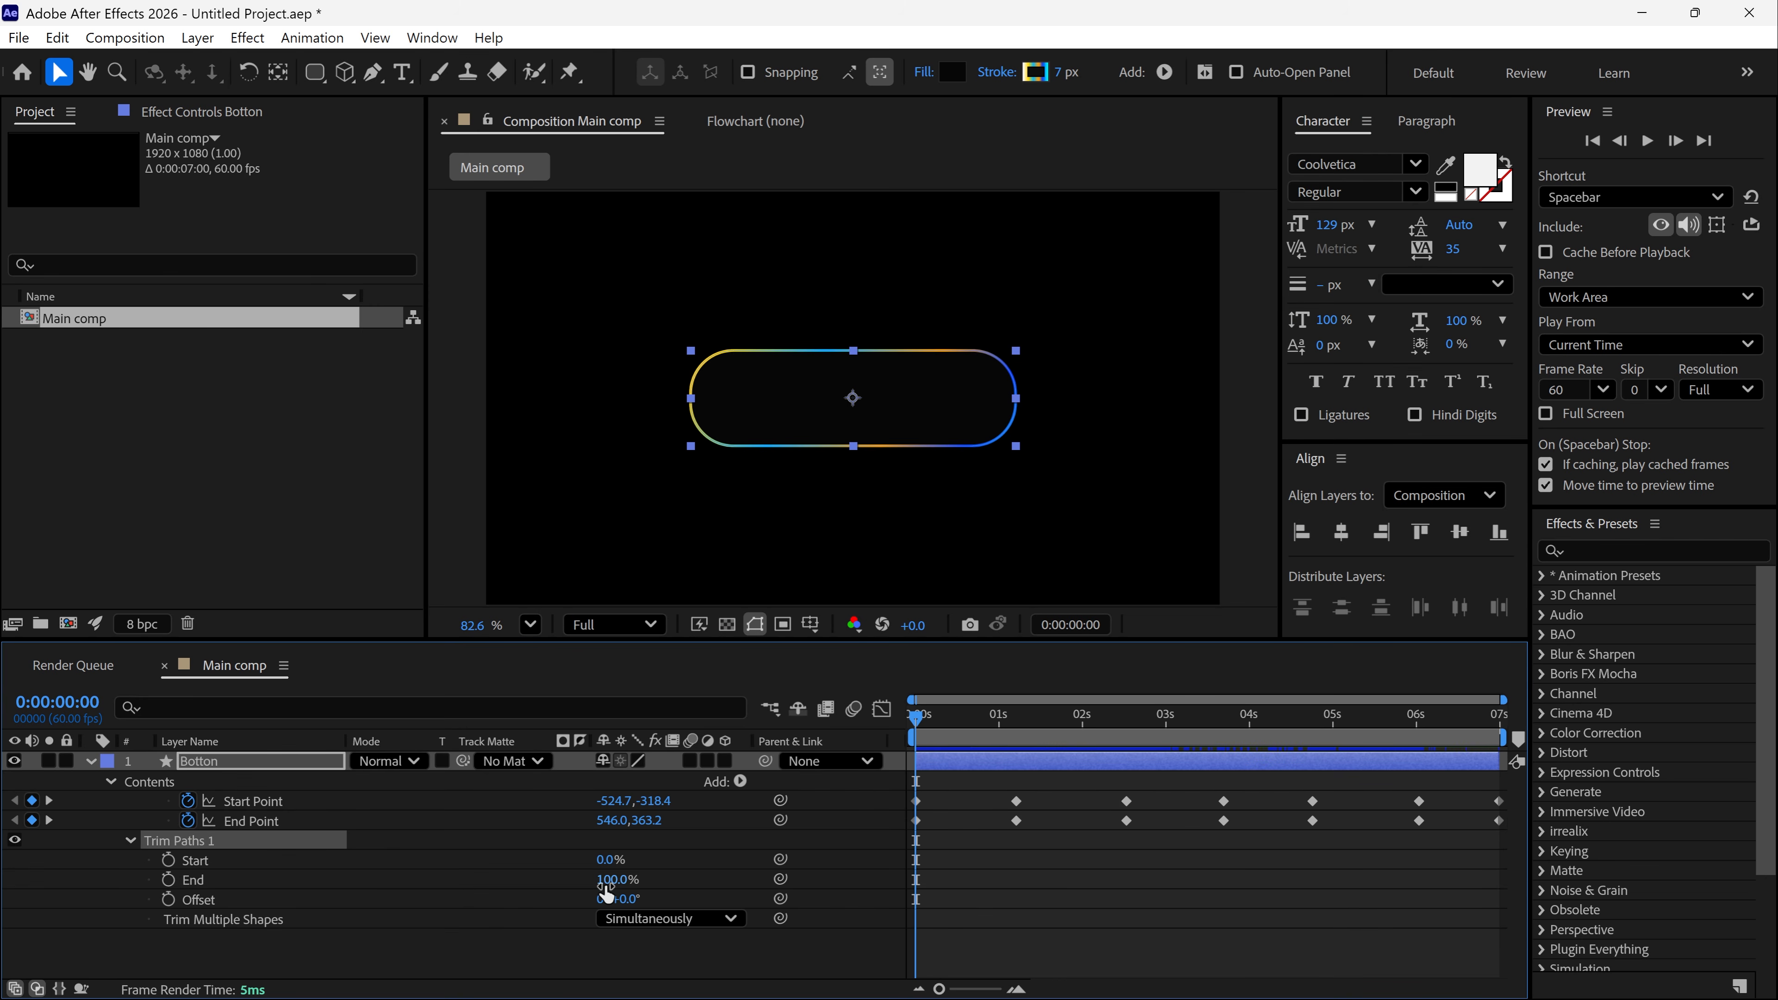
{"action": "mouse_move", "coordinate": [615, 880]}
{"action": "left_mouse_down"}
{"action": "mouse_move", "coordinate": [536, 884]}
{"action": "mouse_move", "coordinate": [613, 885]}
{"action": "left_mouse_up"}
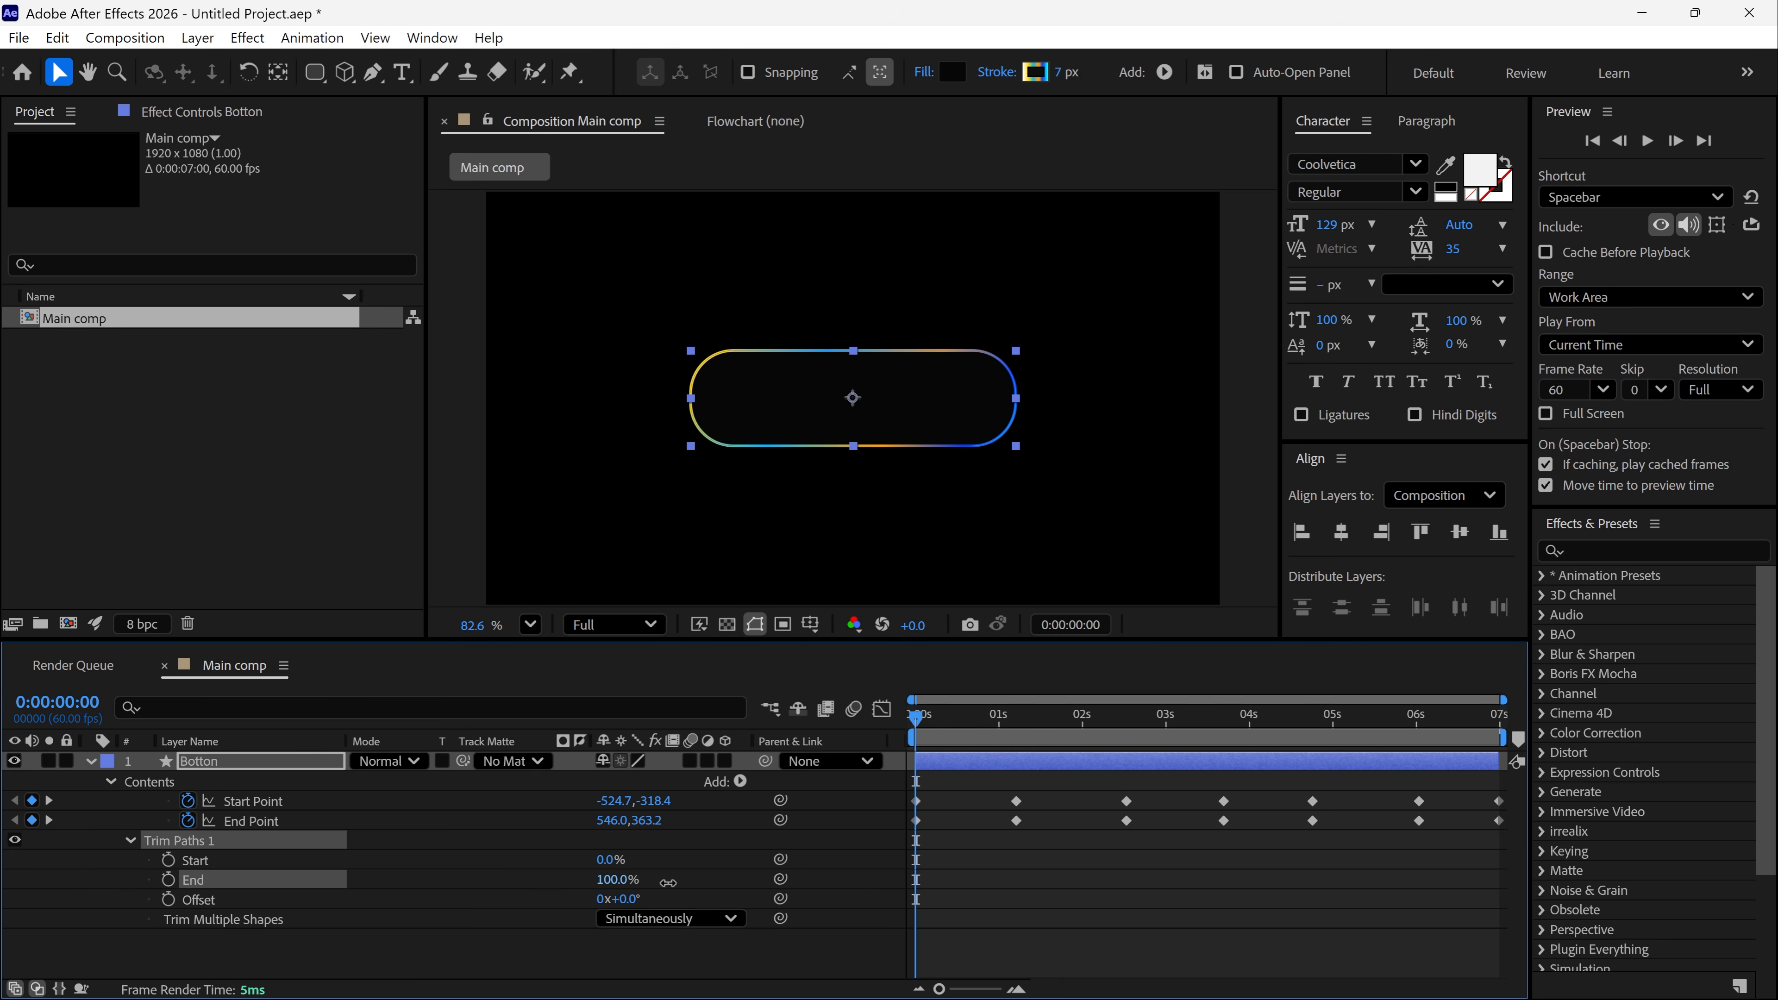
- Set the button shape's fill to None
{"action": "left_click", "coordinate": [924, 71]}
{"action": "left_click", "coordinate": [1074, 390]}
{"action": "left_click", "coordinate": [1223, 516]}
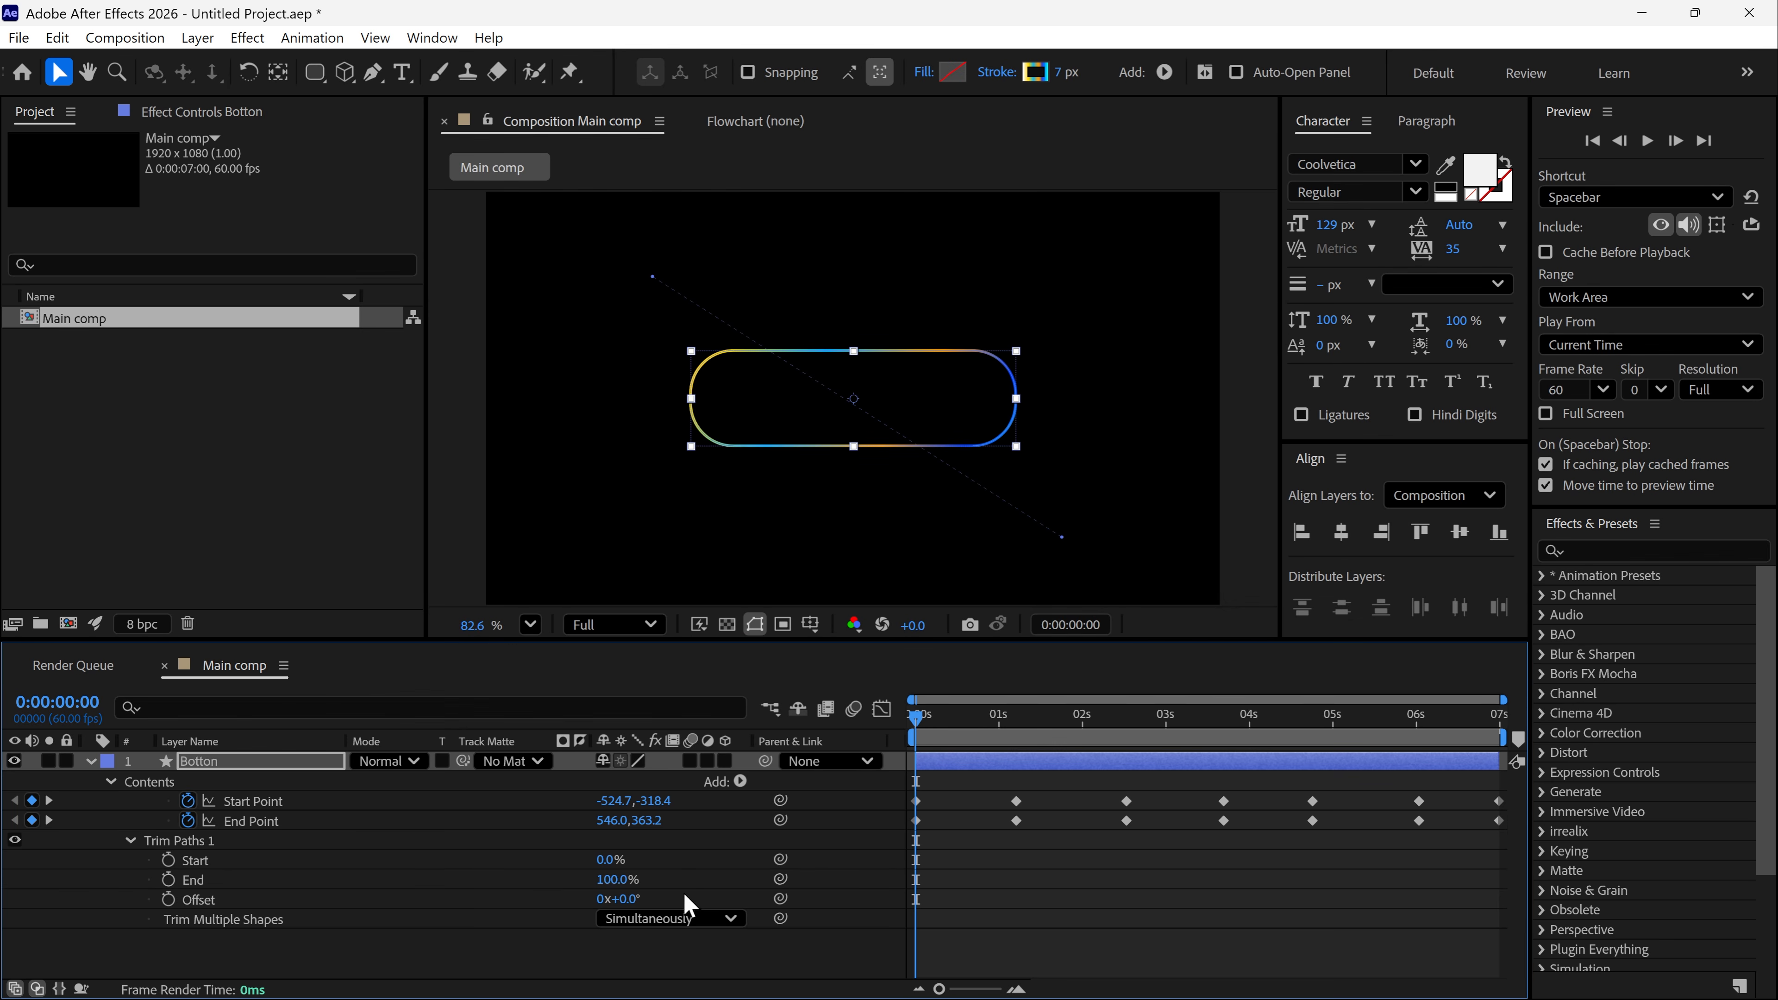
- Keyframe the Trim Paths End from 0% at 0 s to 100% at 0:00:02:01, and preview the stroke drawing on
{"action": "left_click_drag", "start_coordinate": [606, 894], "coordinate": [396, 900]}
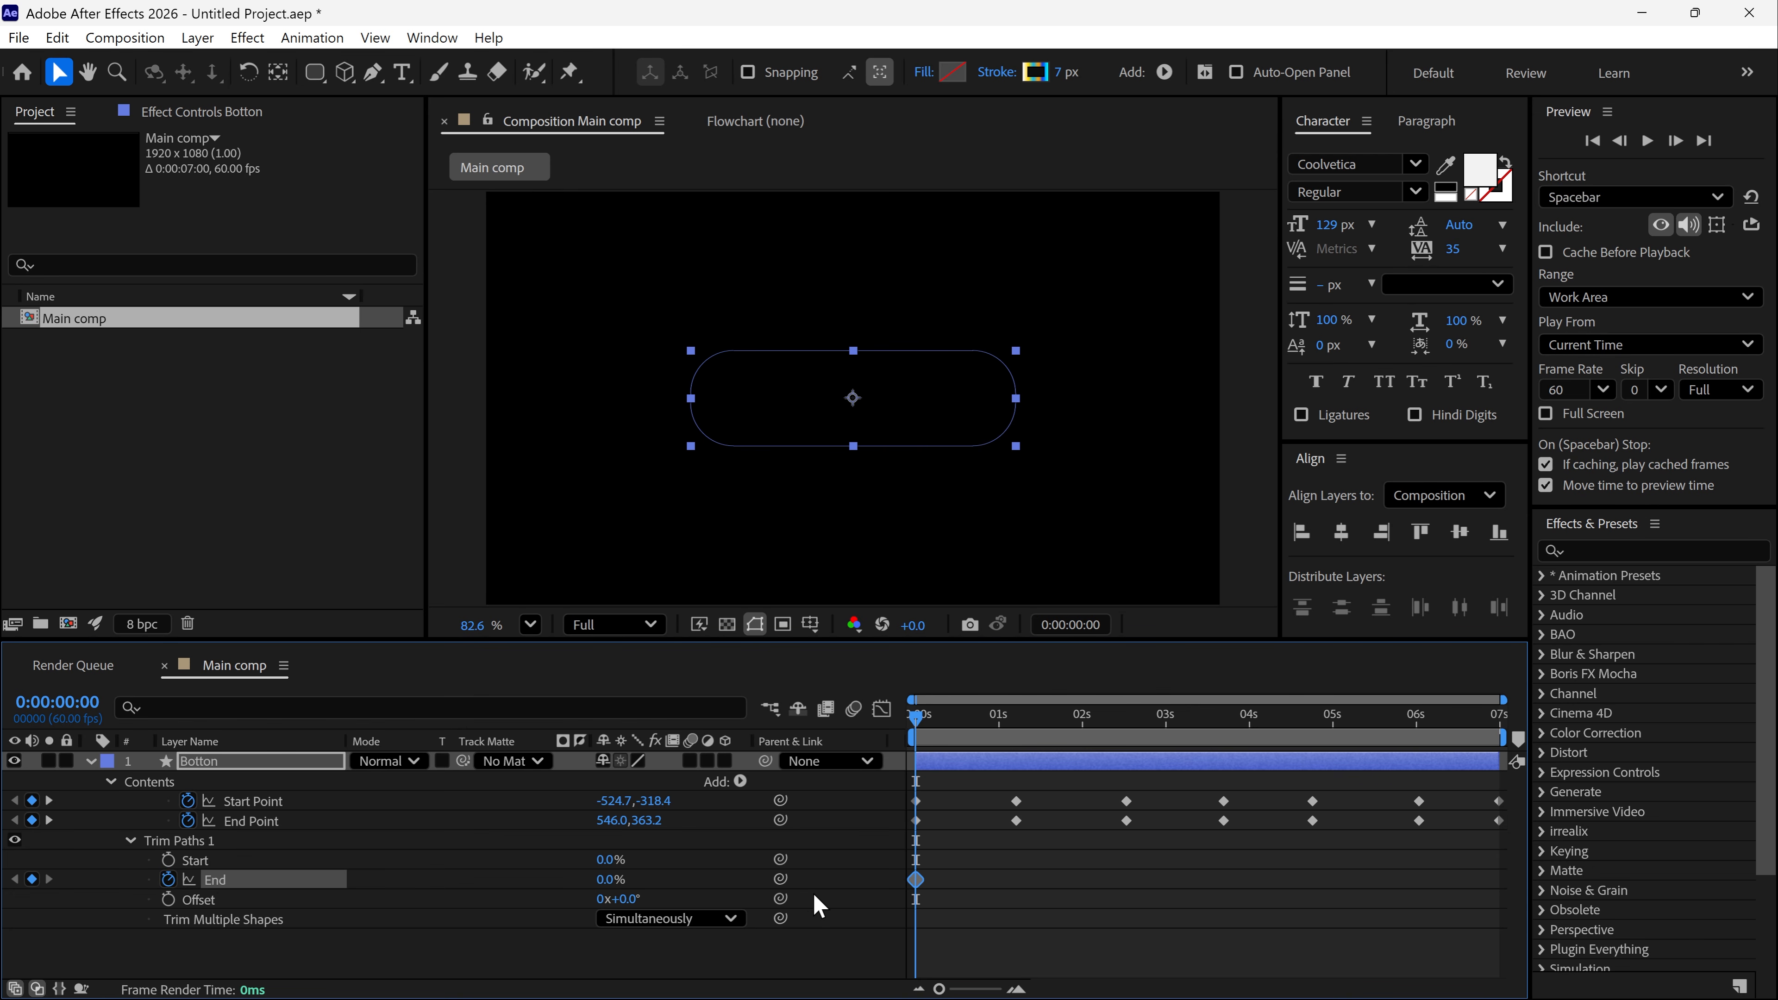
{"action": "left_click_drag", "start_coordinate": [924, 717], "coordinate": [1089, 788]}
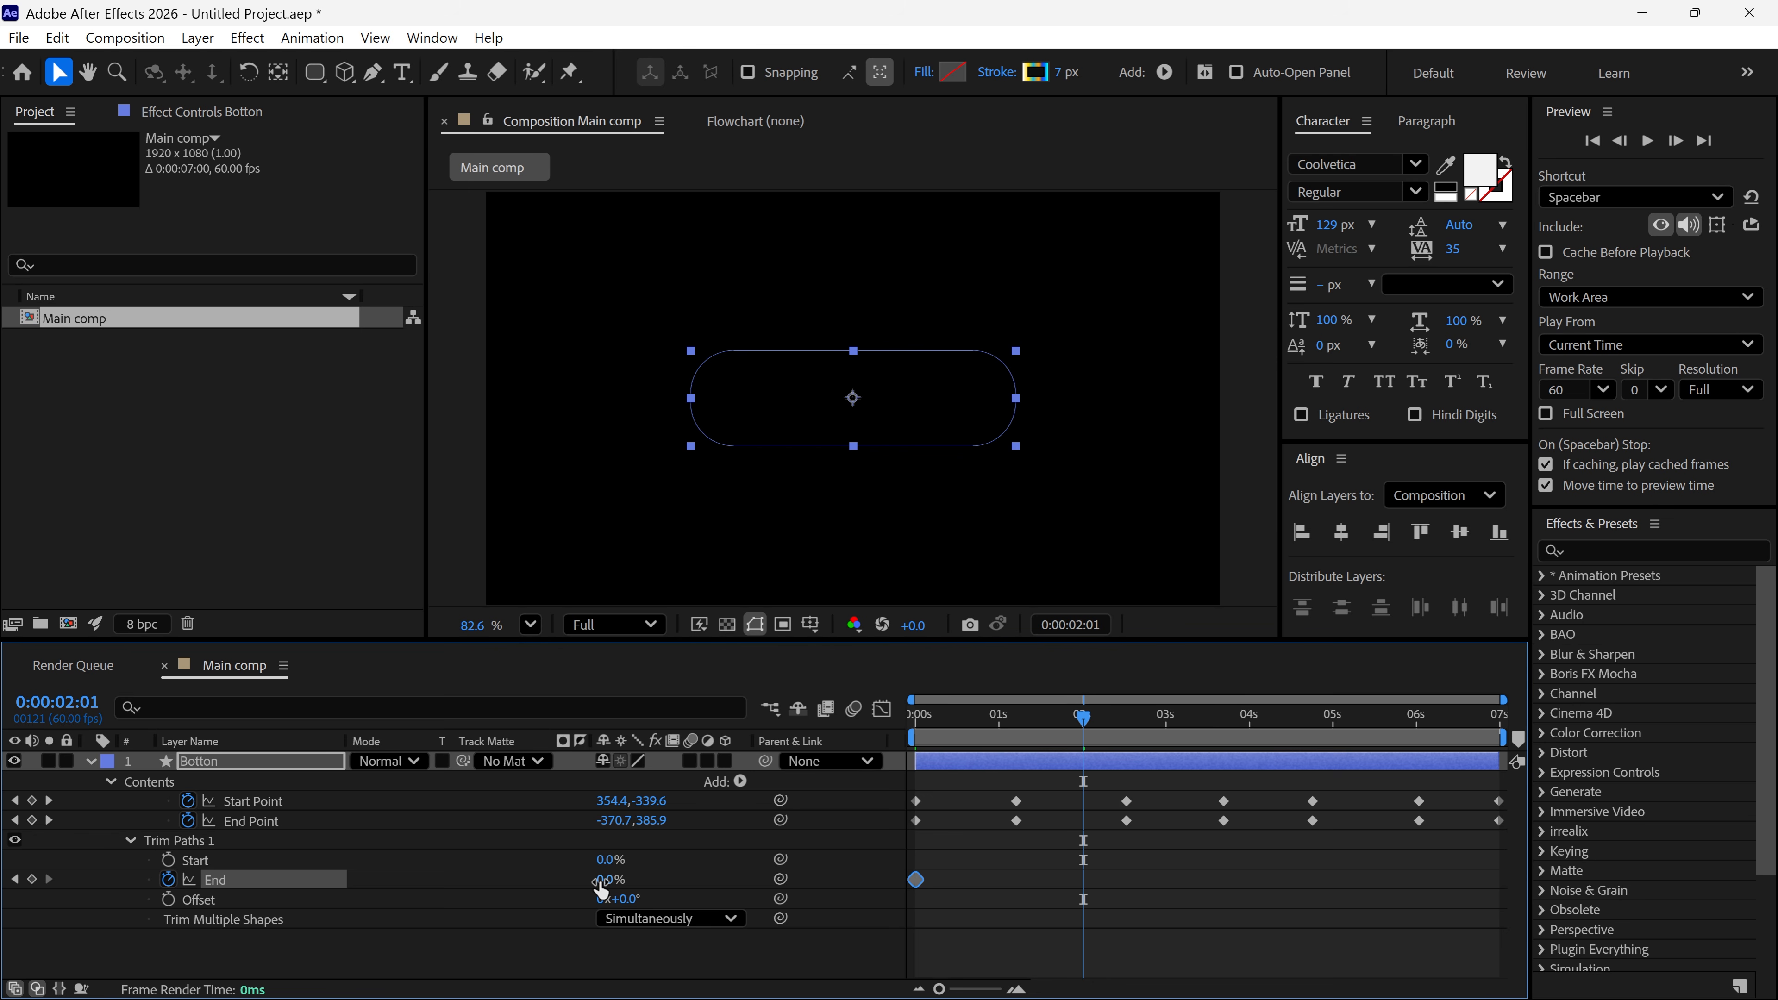
{"action": "left_click_drag", "start_coordinate": [601, 888], "coordinate": [766, 879]}
{"action": "left_click_drag", "start_coordinate": [1083, 714], "coordinate": [903, 732]}
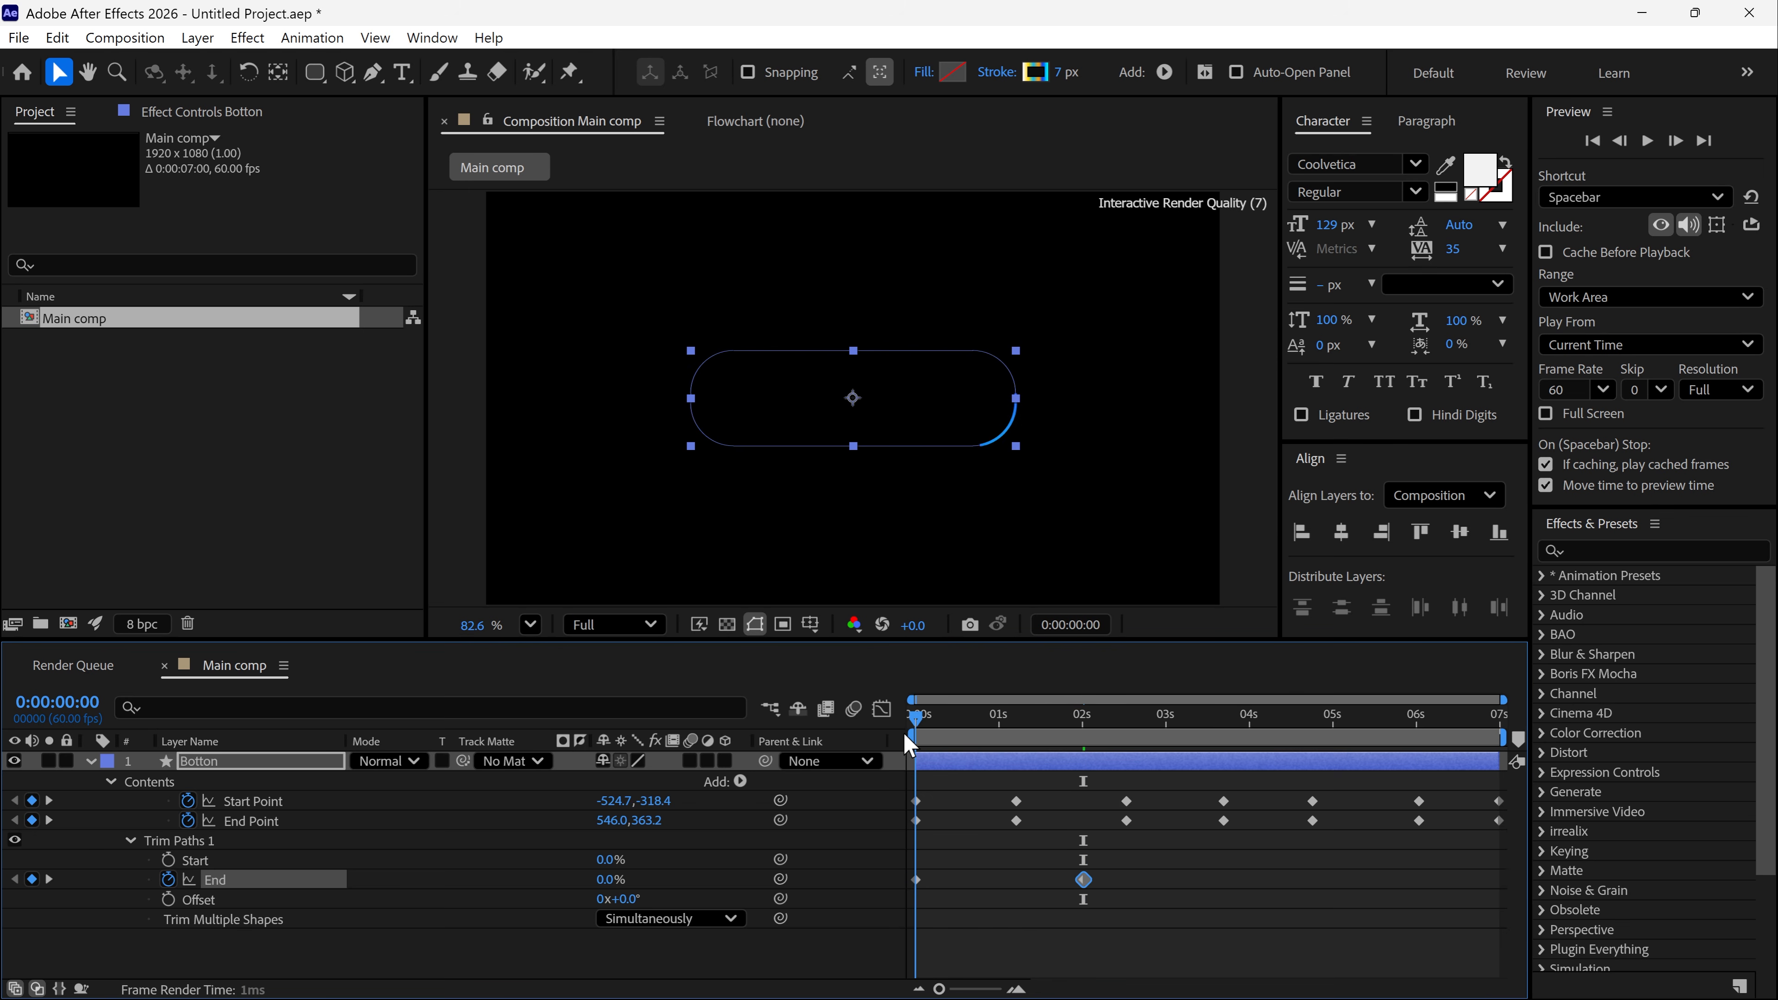
{"action": "key", "text": "space"}
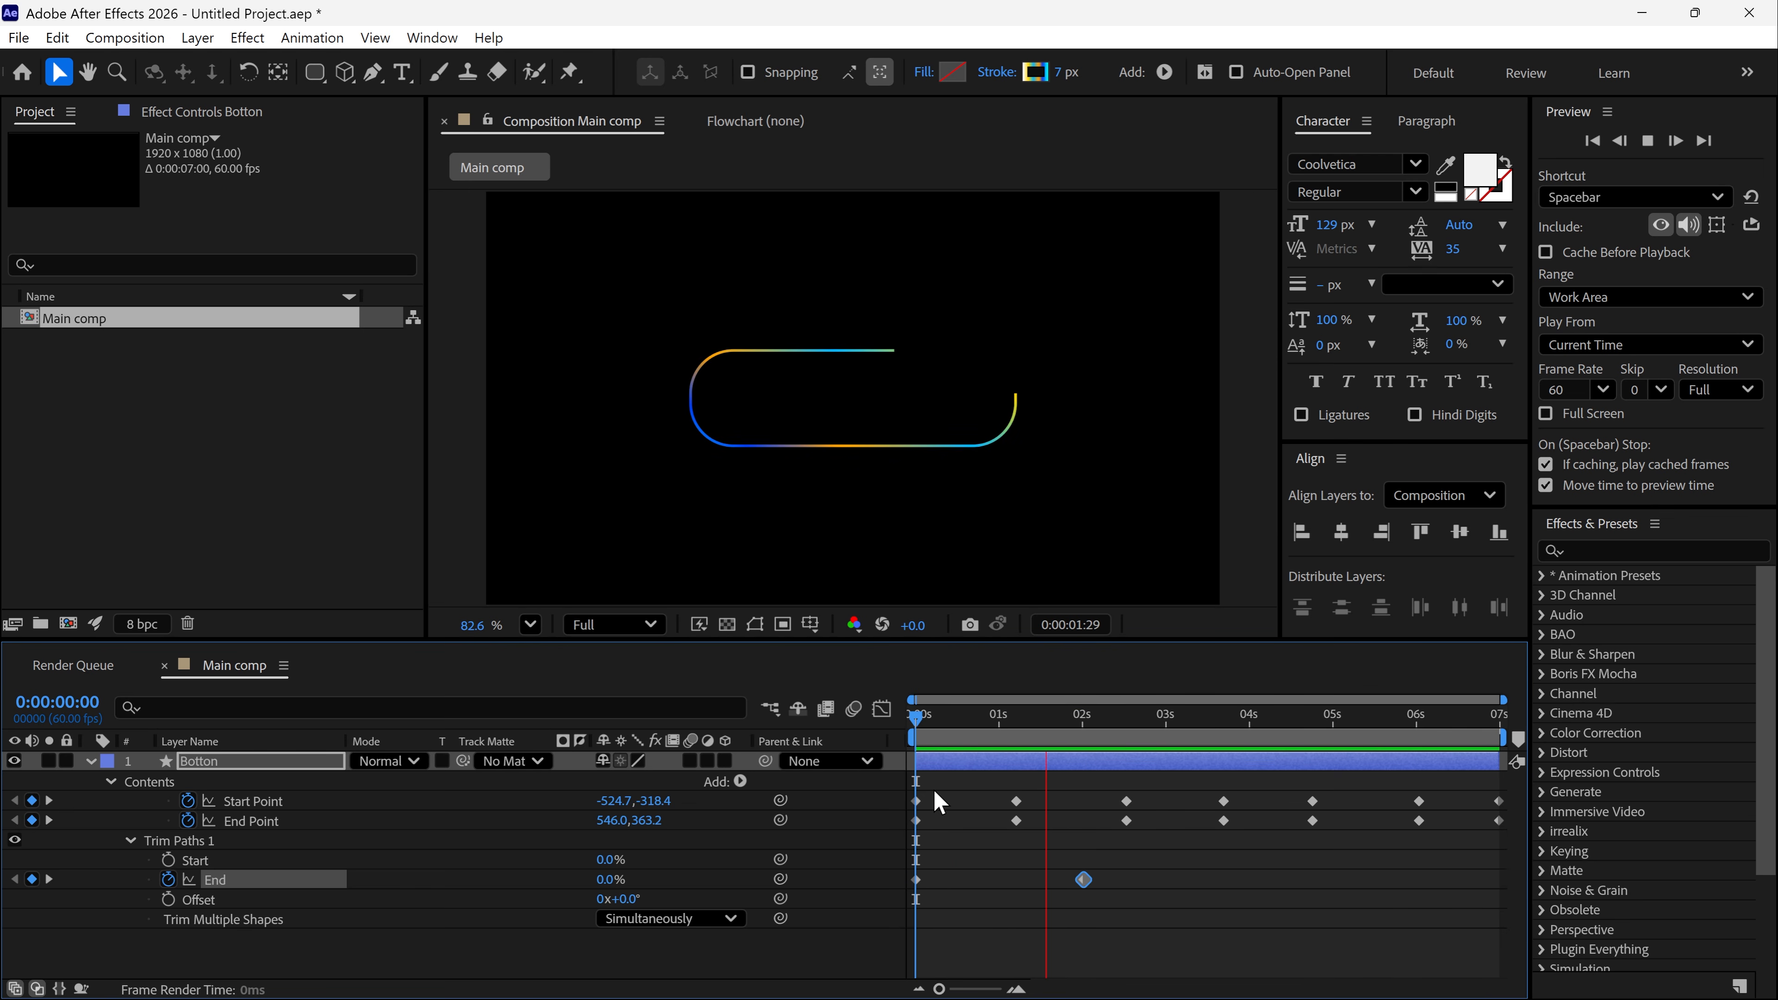
{"action": "key", "text": "space"}
{"action": "mouse_move", "coordinate": [618, 899]}
{"action": "left_mouse_down"}
{"action": "mouse_move", "coordinate": [934, 911]}
{"action": "mouse_move", "coordinate": [768, 905]}
{"action": "left_mouse_up"}
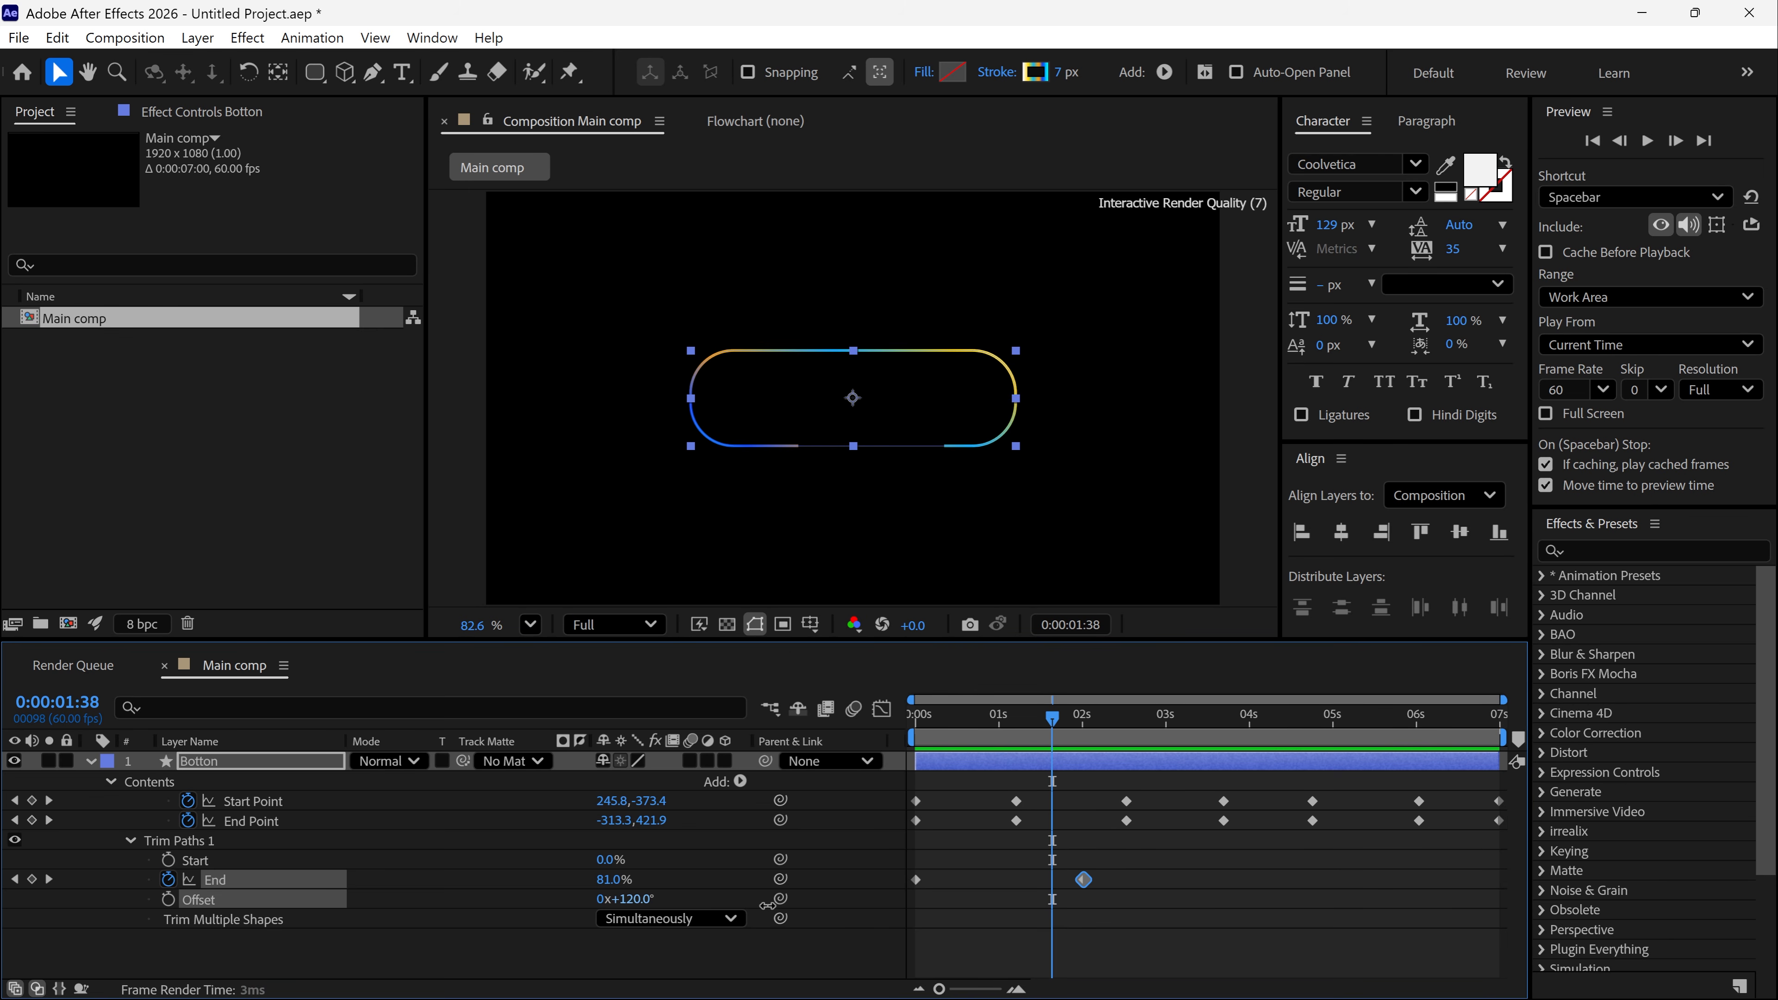
{"action": "key", "text": "ctrl+z"}
{"action": "key", "text": "ctrl+z"}
- Keyframe the Trim Paths Offset from -158° at 0 s to 0° at the second End keyframe, and preview the motion
{"action": "left_click_drag", "start_coordinate": [1052, 715], "coordinate": [914, 722]}
{"action": "left_click", "coordinate": [168, 900]}
{"action": "left_click_drag", "start_coordinate": [599, 903], "coordinate": [602, 904]}
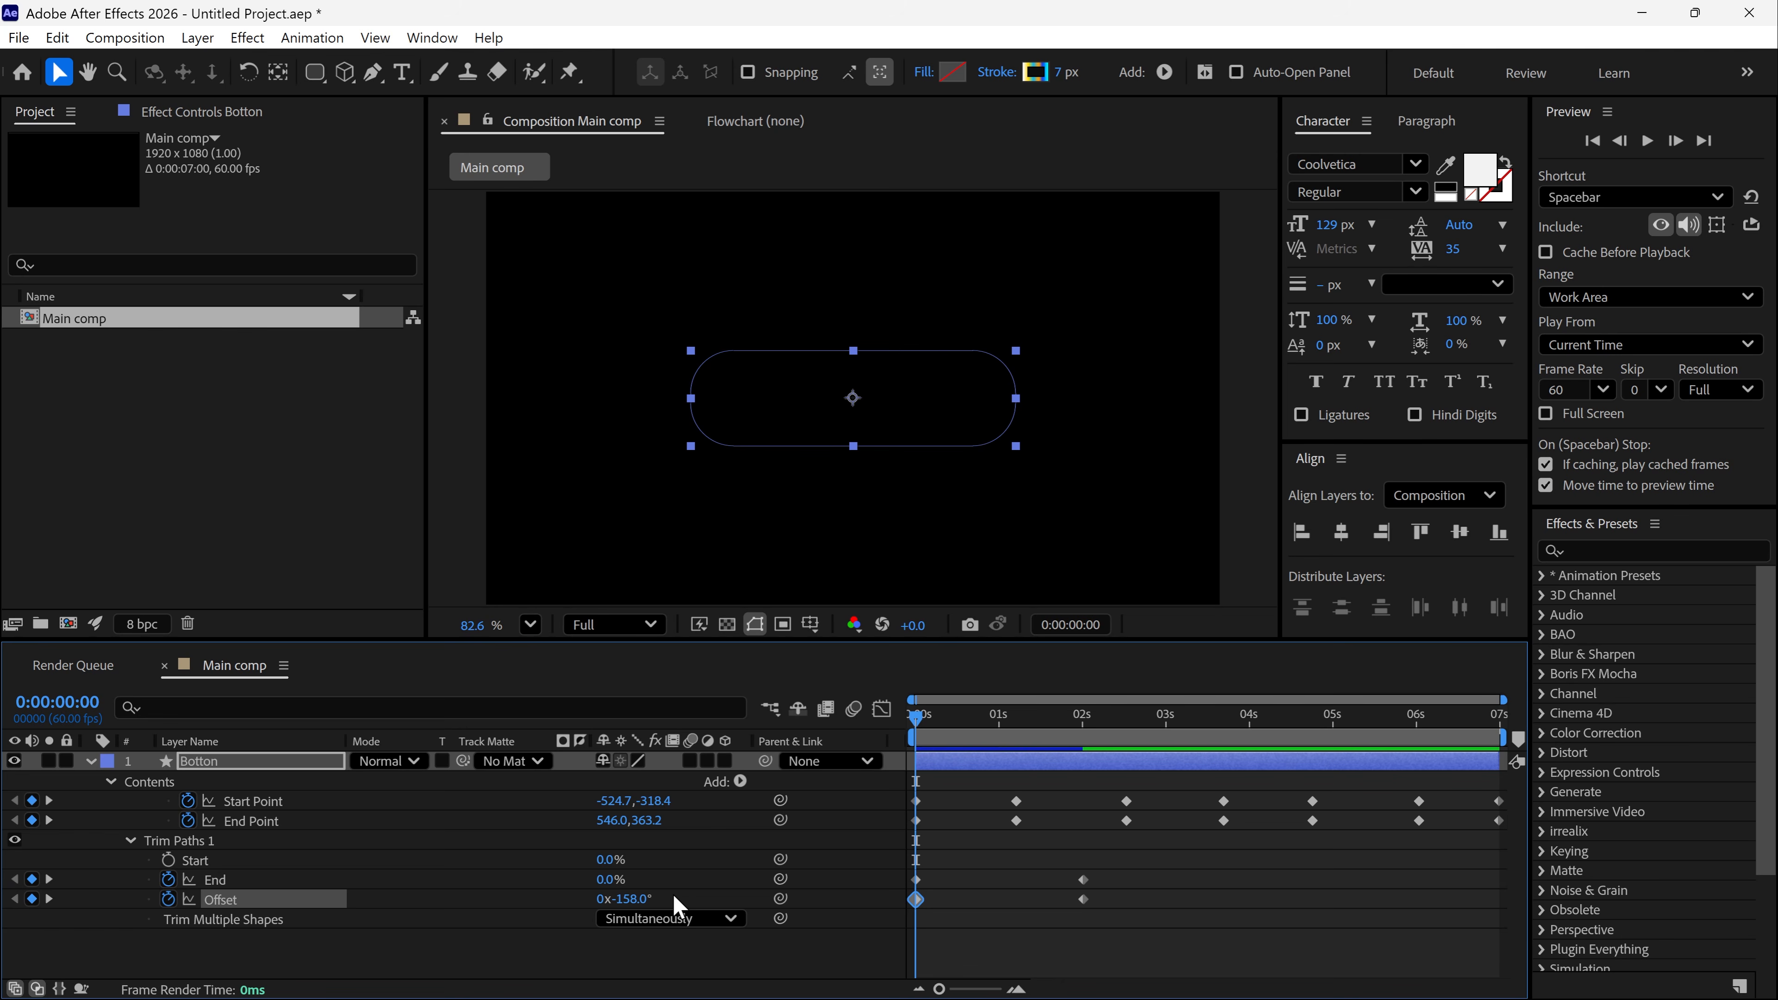
{"action": "key", "text": "space"}
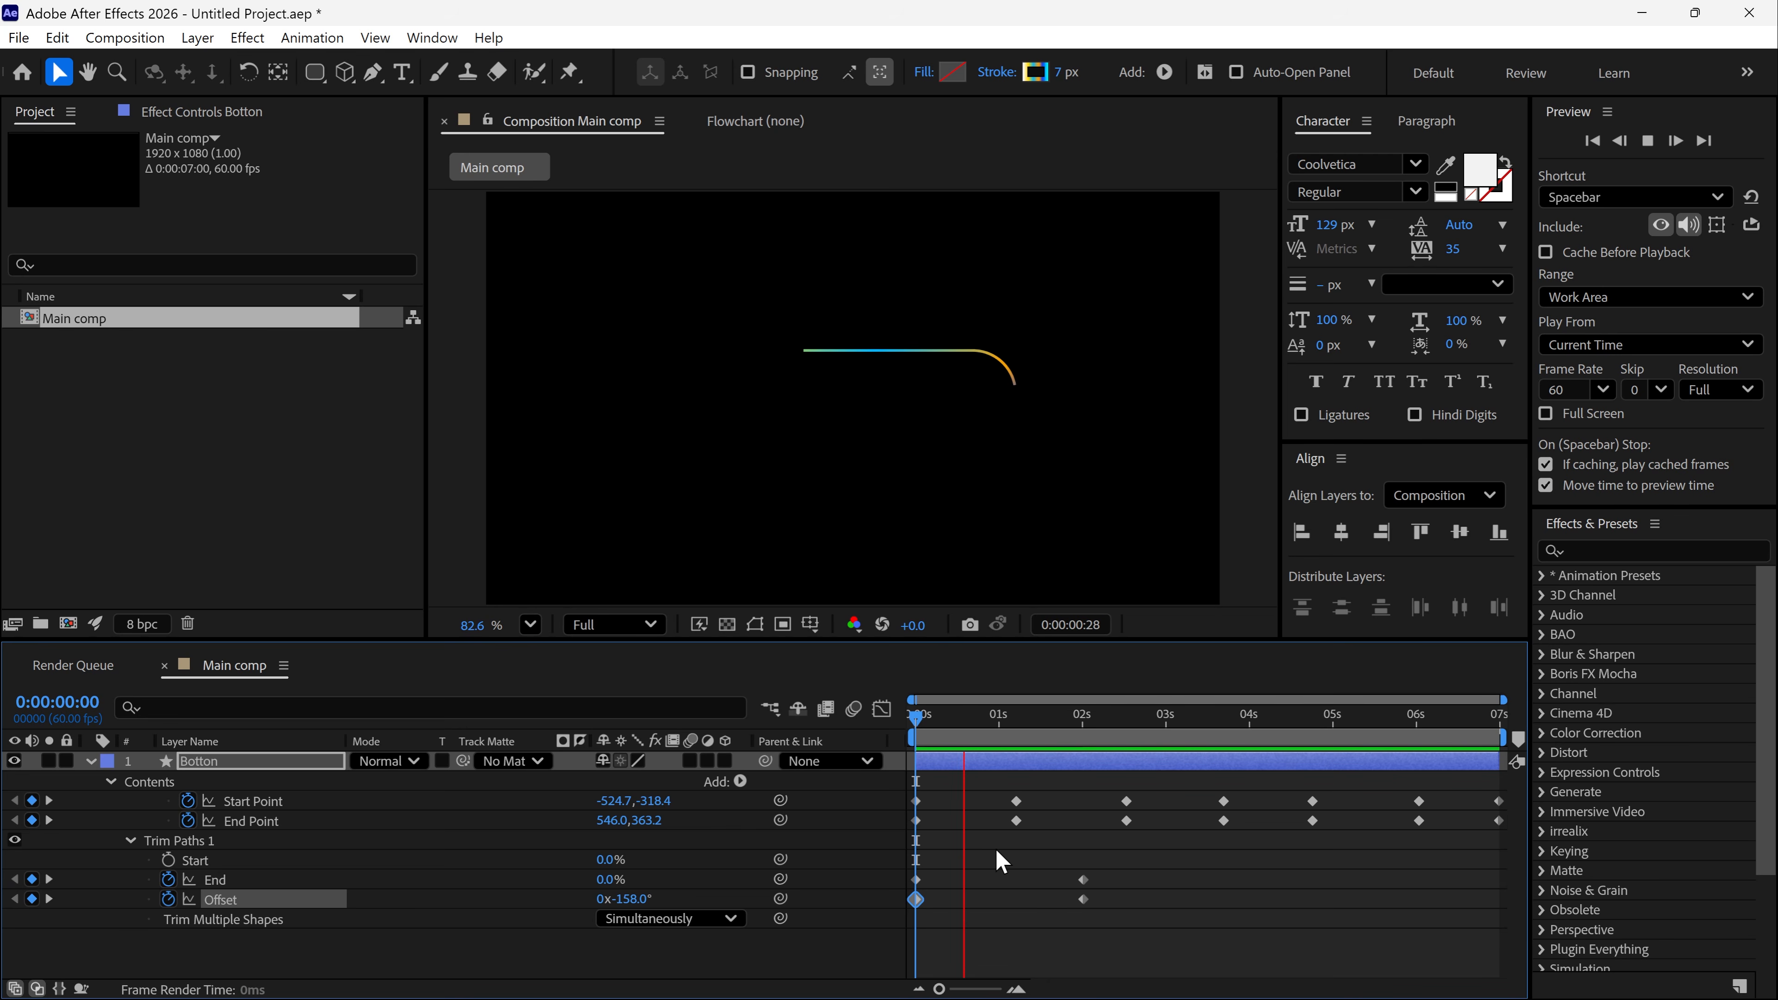
{"action": "key", "text": "space"}
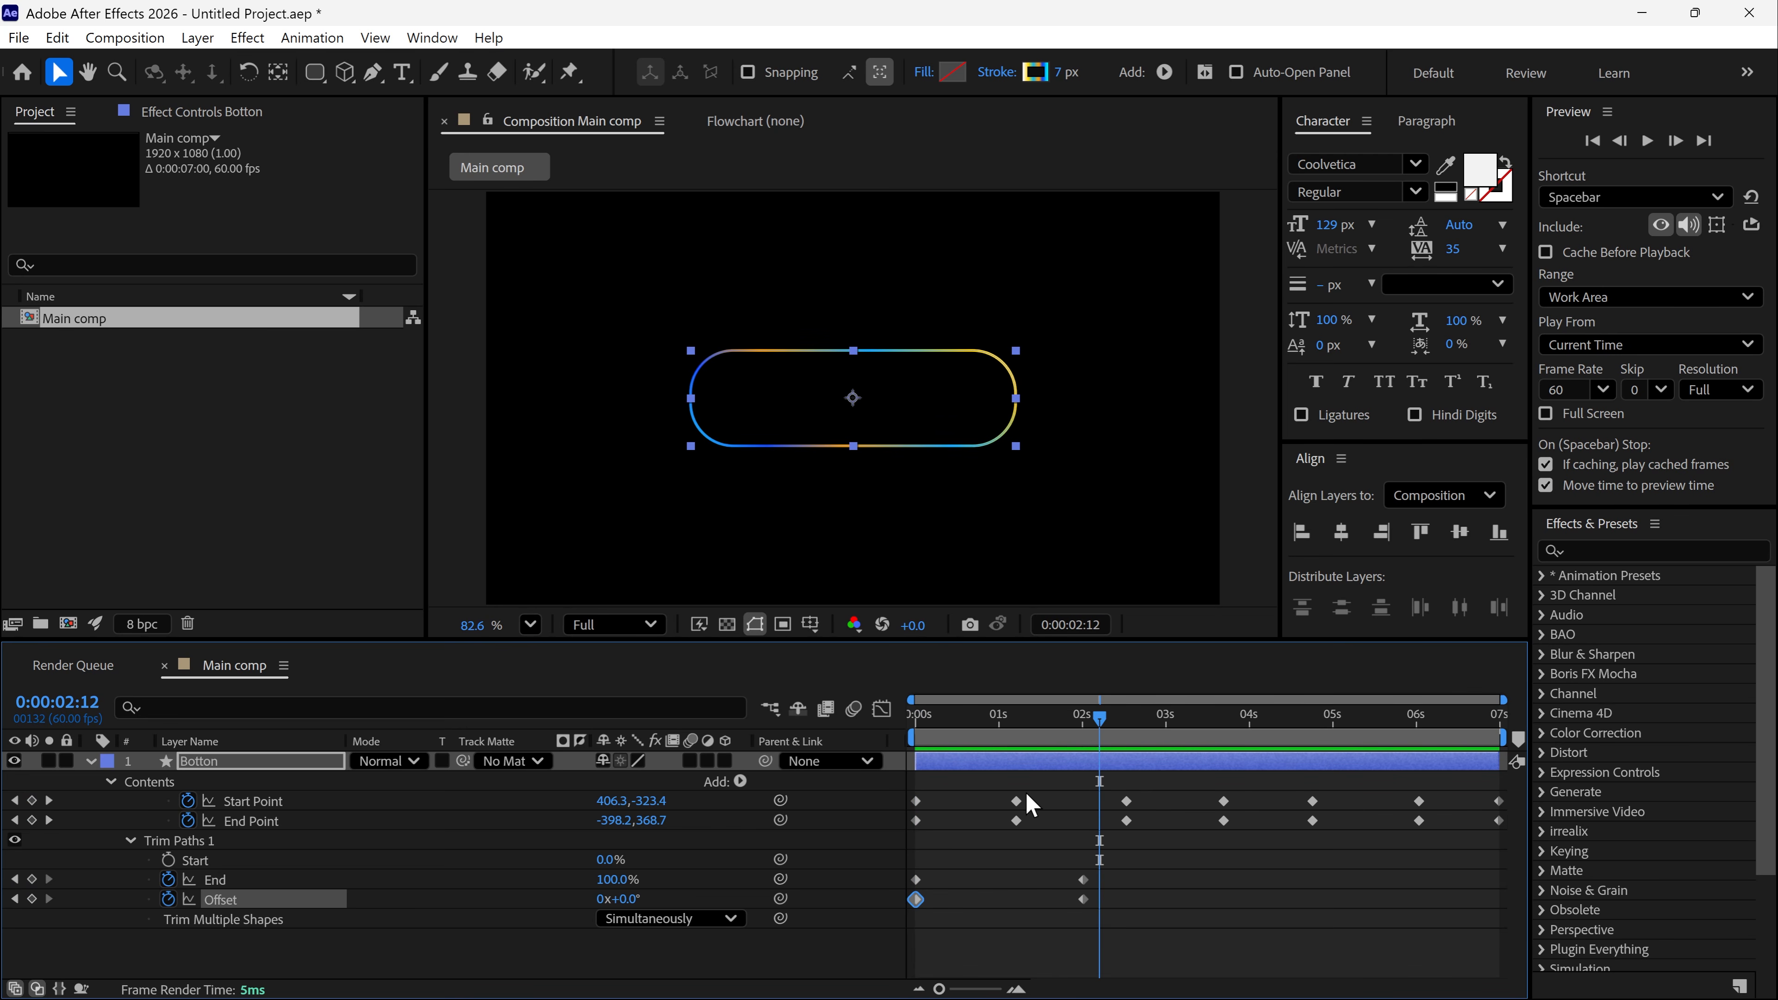
- Apply Easy Ease to all End and Offset keyframes of Trim Paths
{"action": "left_click_drag", "start_coordinate": [1136, 862], "coordinate": [840, 926]}
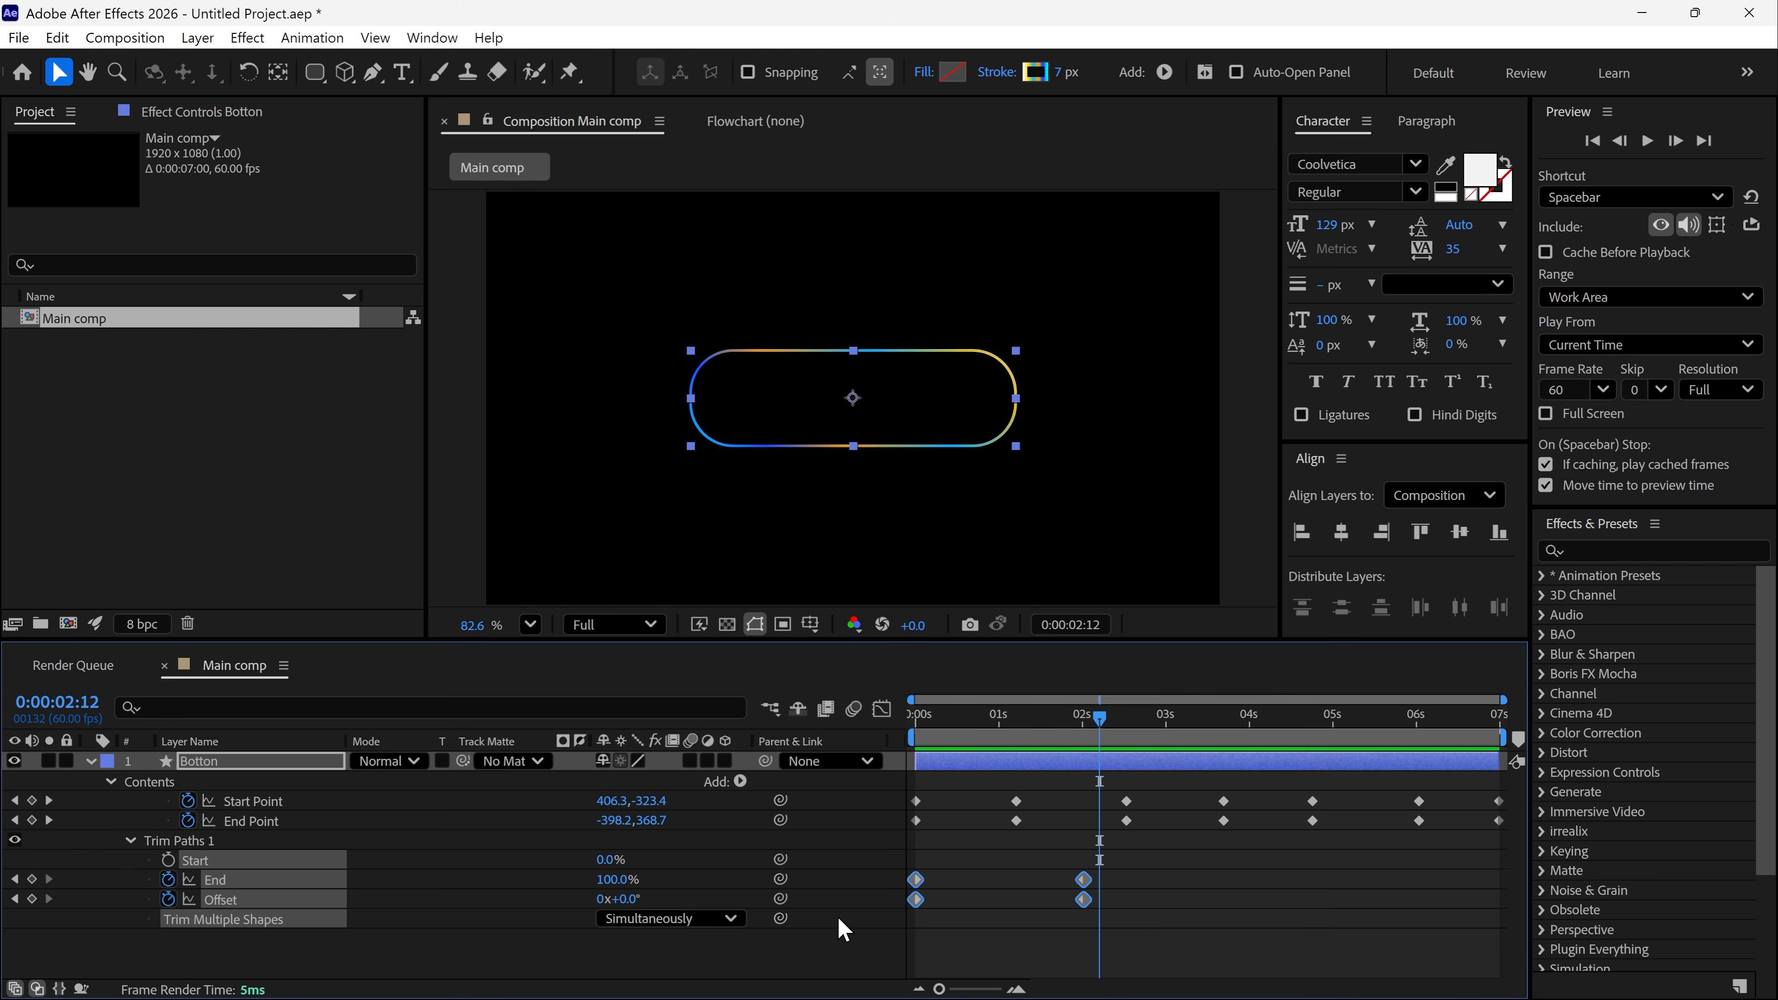
{"action": "key", "text": "F9"}
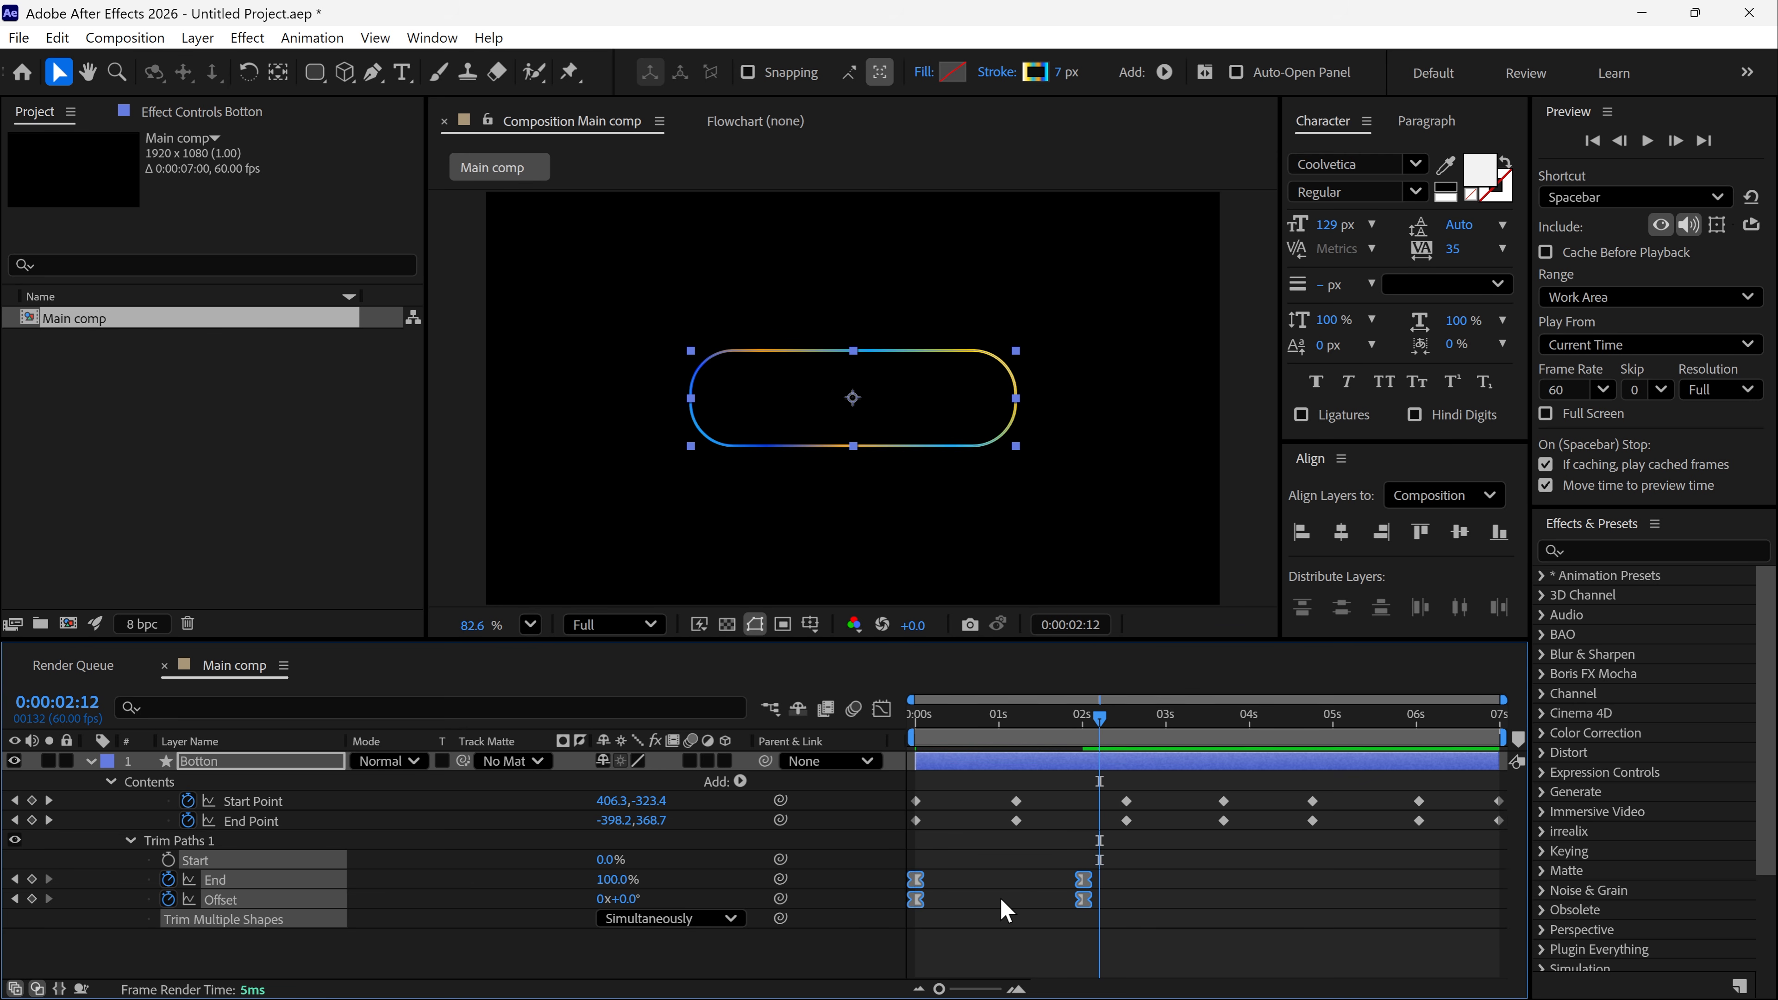
- Reshape the speed curves of the Trim Paths End and Offset keyframes to peak early and slow down gradually, and preview the stroke
{"action": "left_click", "coordinate": [883, 709]}
{"action": "left_click_drag", "start_coordinate": [1134, 888], "coordinate": [998, 924]}
{"action": "left_click_drag", "start_coordinate": [1084, 713], "coordinate": [899, 772]}
{"action": "key", "text": "space"}
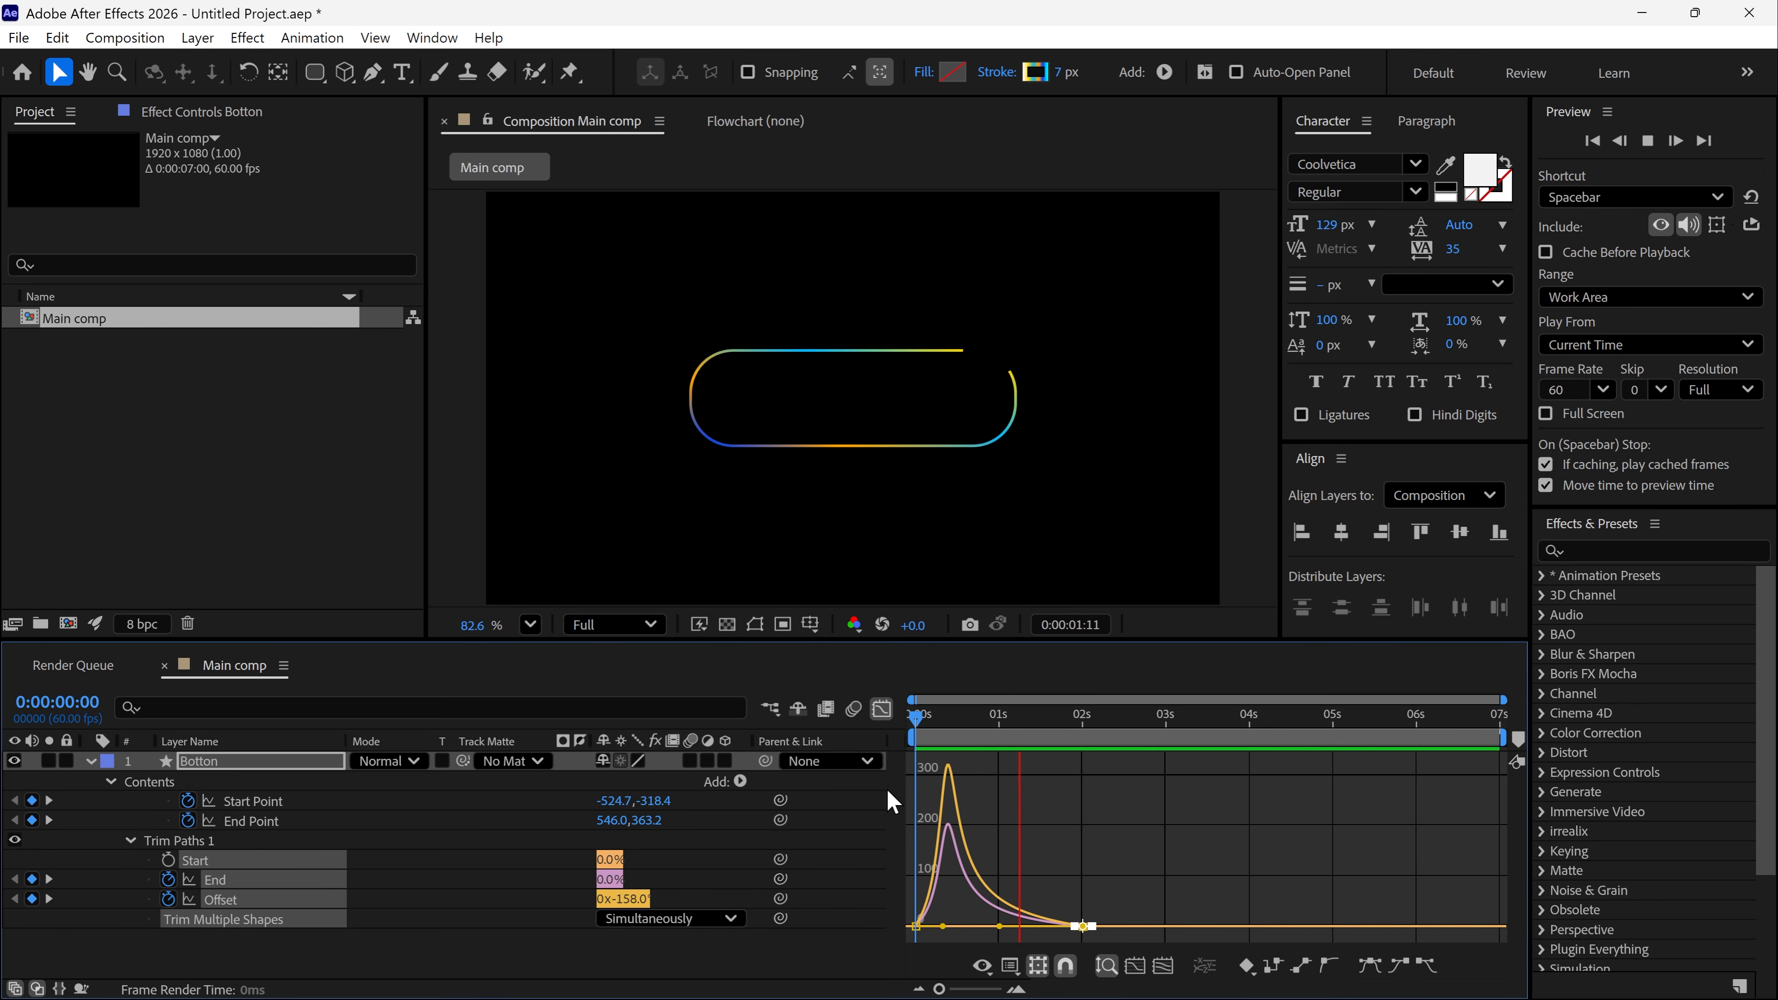
{"action": "key", "text": "space"}
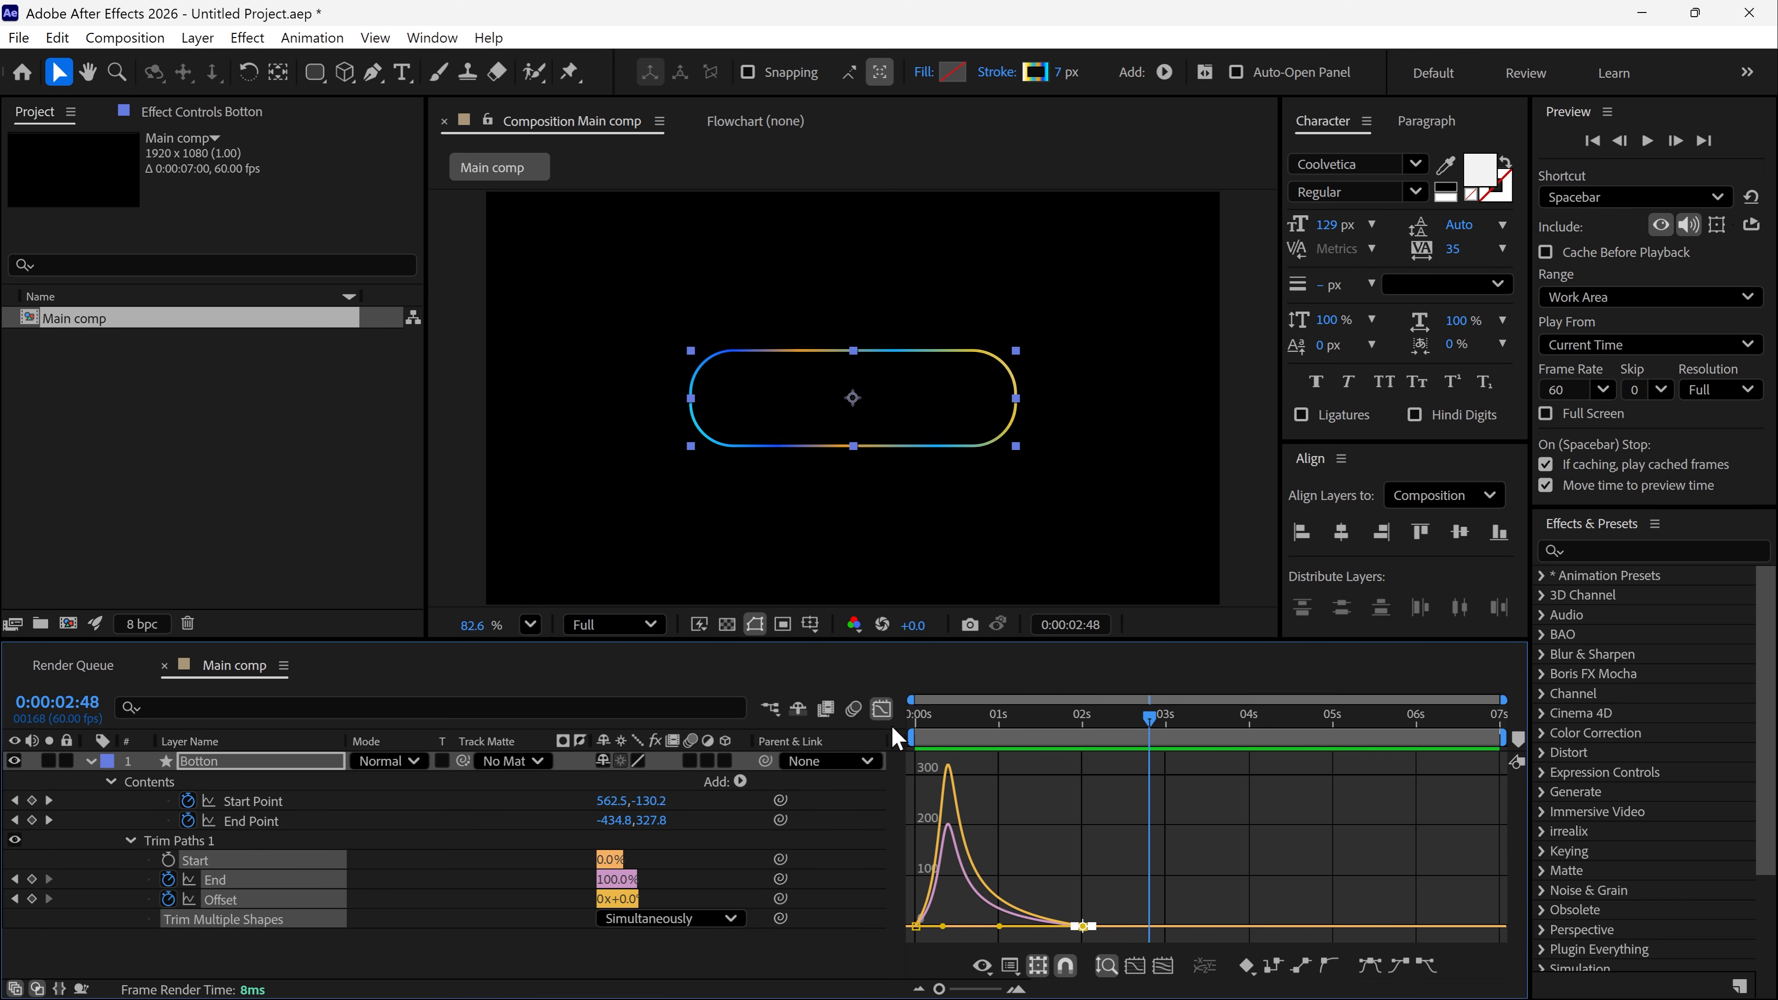
- Close the graph view, collapse the Botton layer's properties and apply the Glow effect to it
{"action": "key", "text": "shift+F3"}
{"action": "left_click_drag", "start_coordinate": [1146, 723], "coordinate": [1150, 724]}
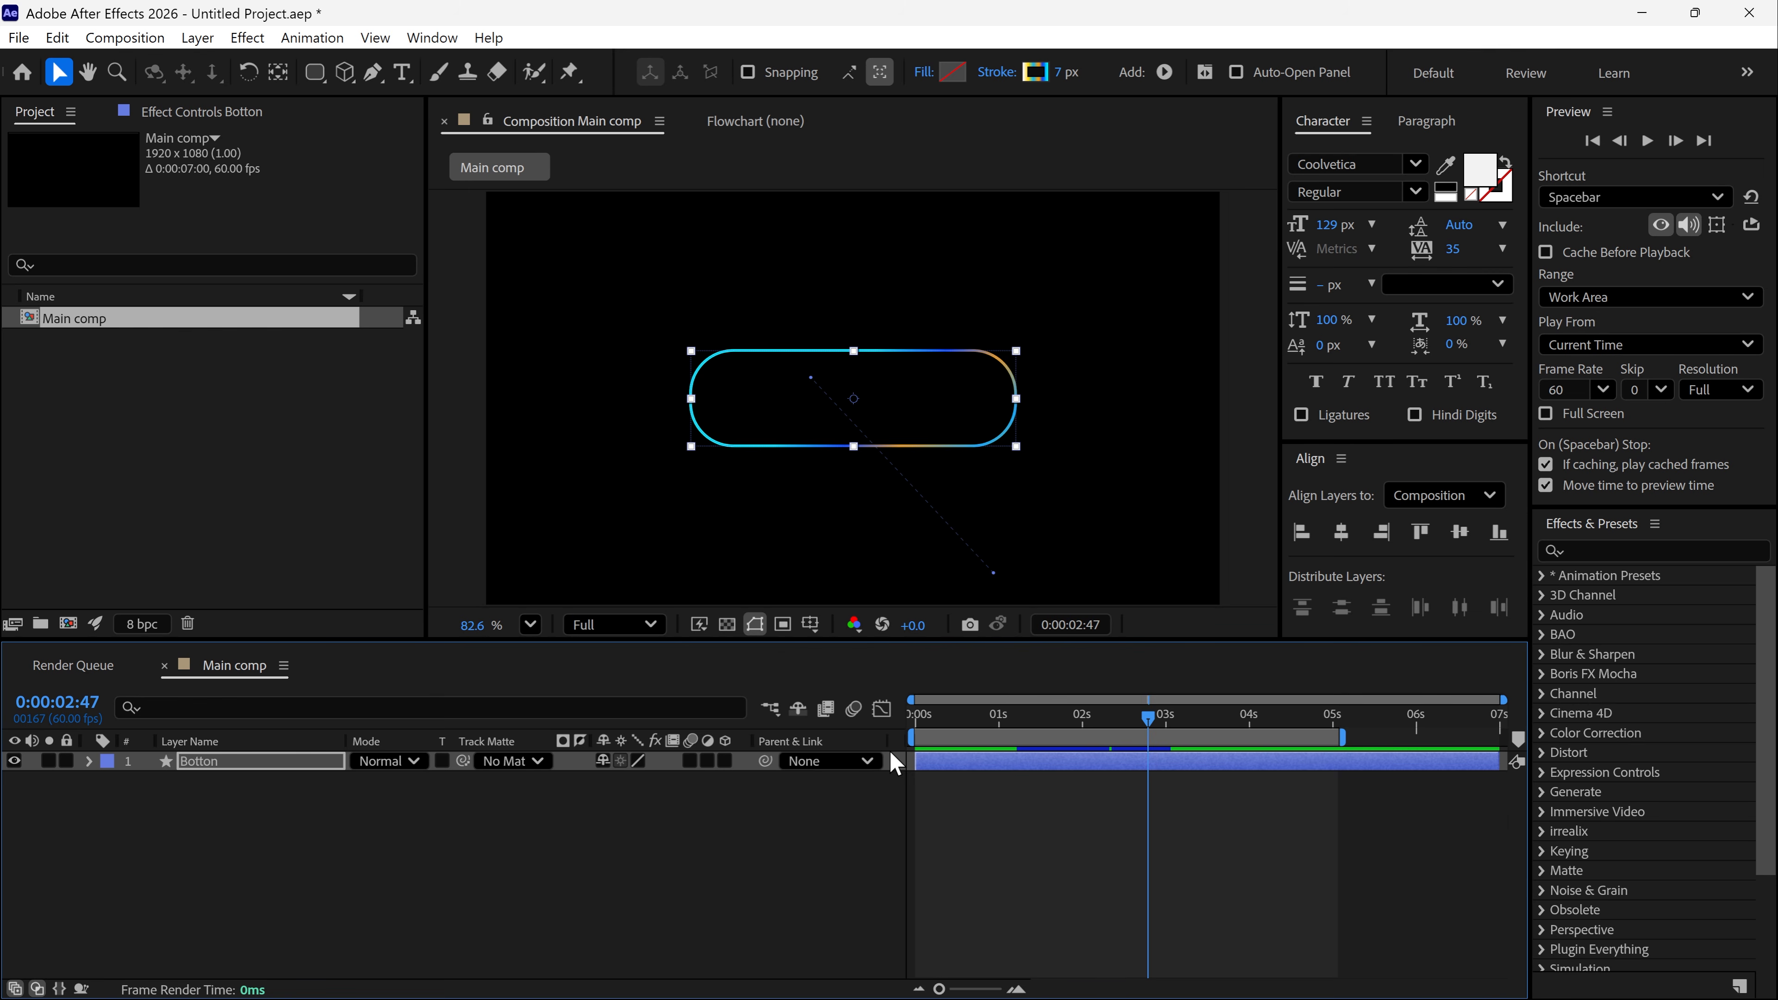
{"action": "left_click", "coordinate": [1609, 549]}
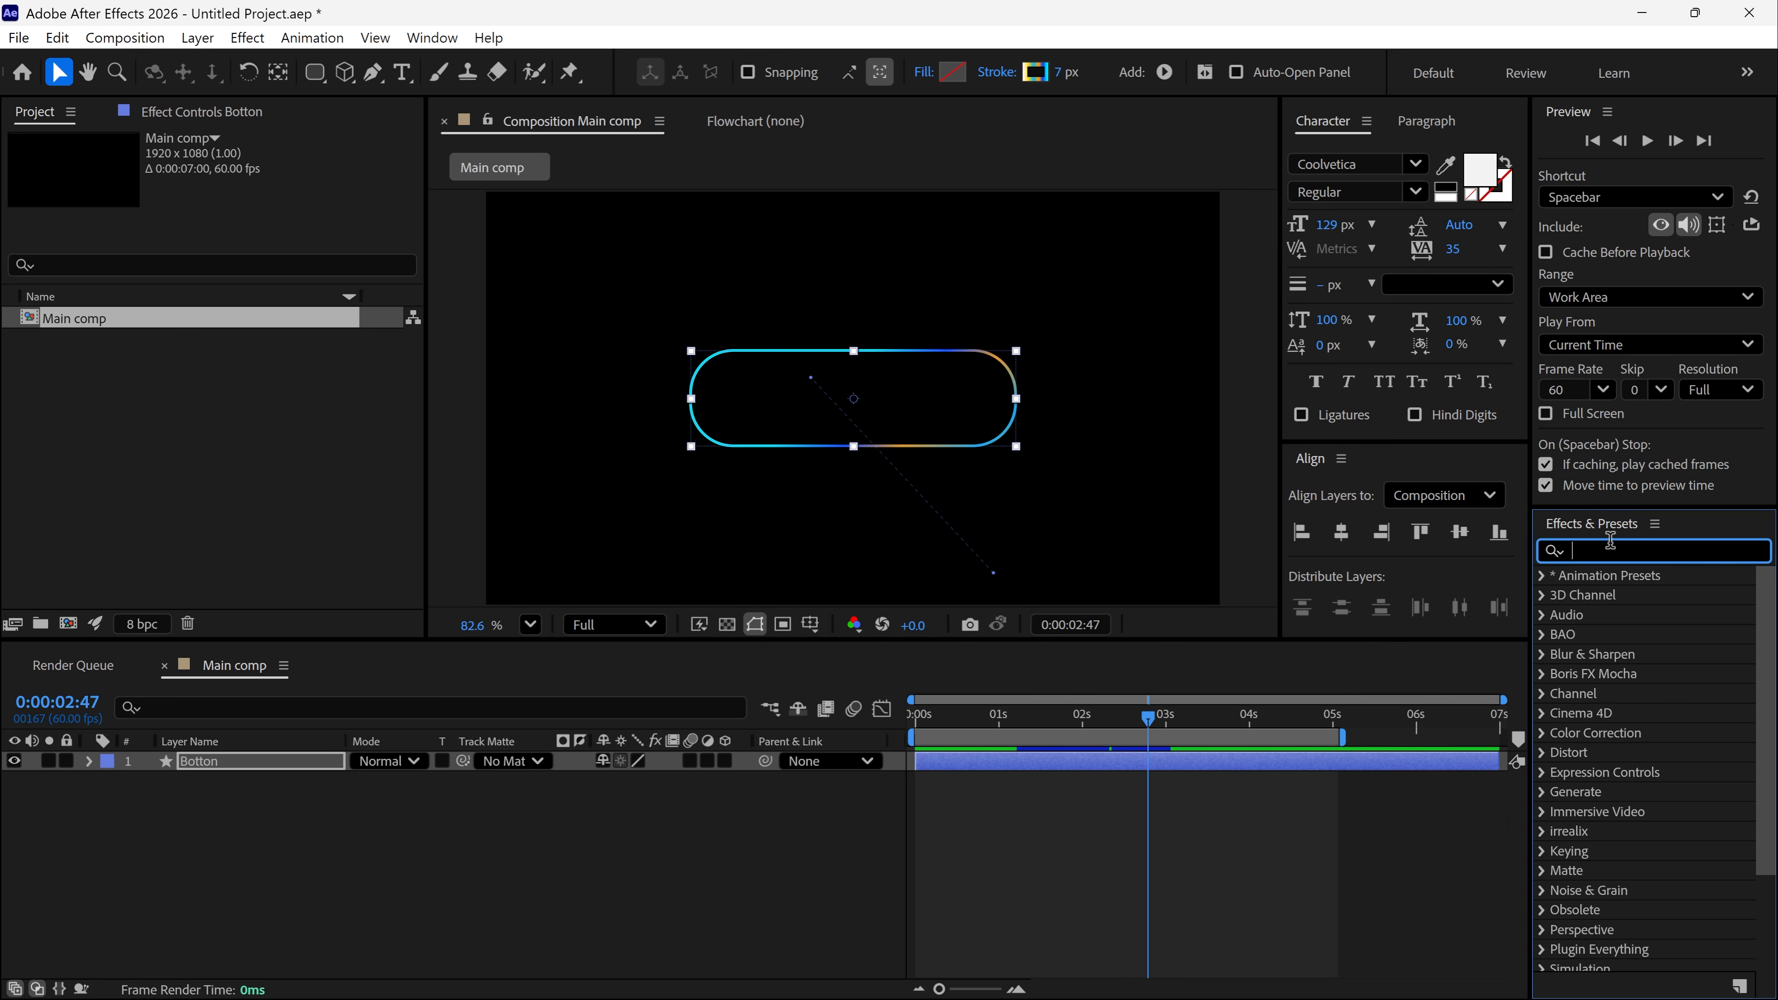
{"action": "type", "text": "glow"}
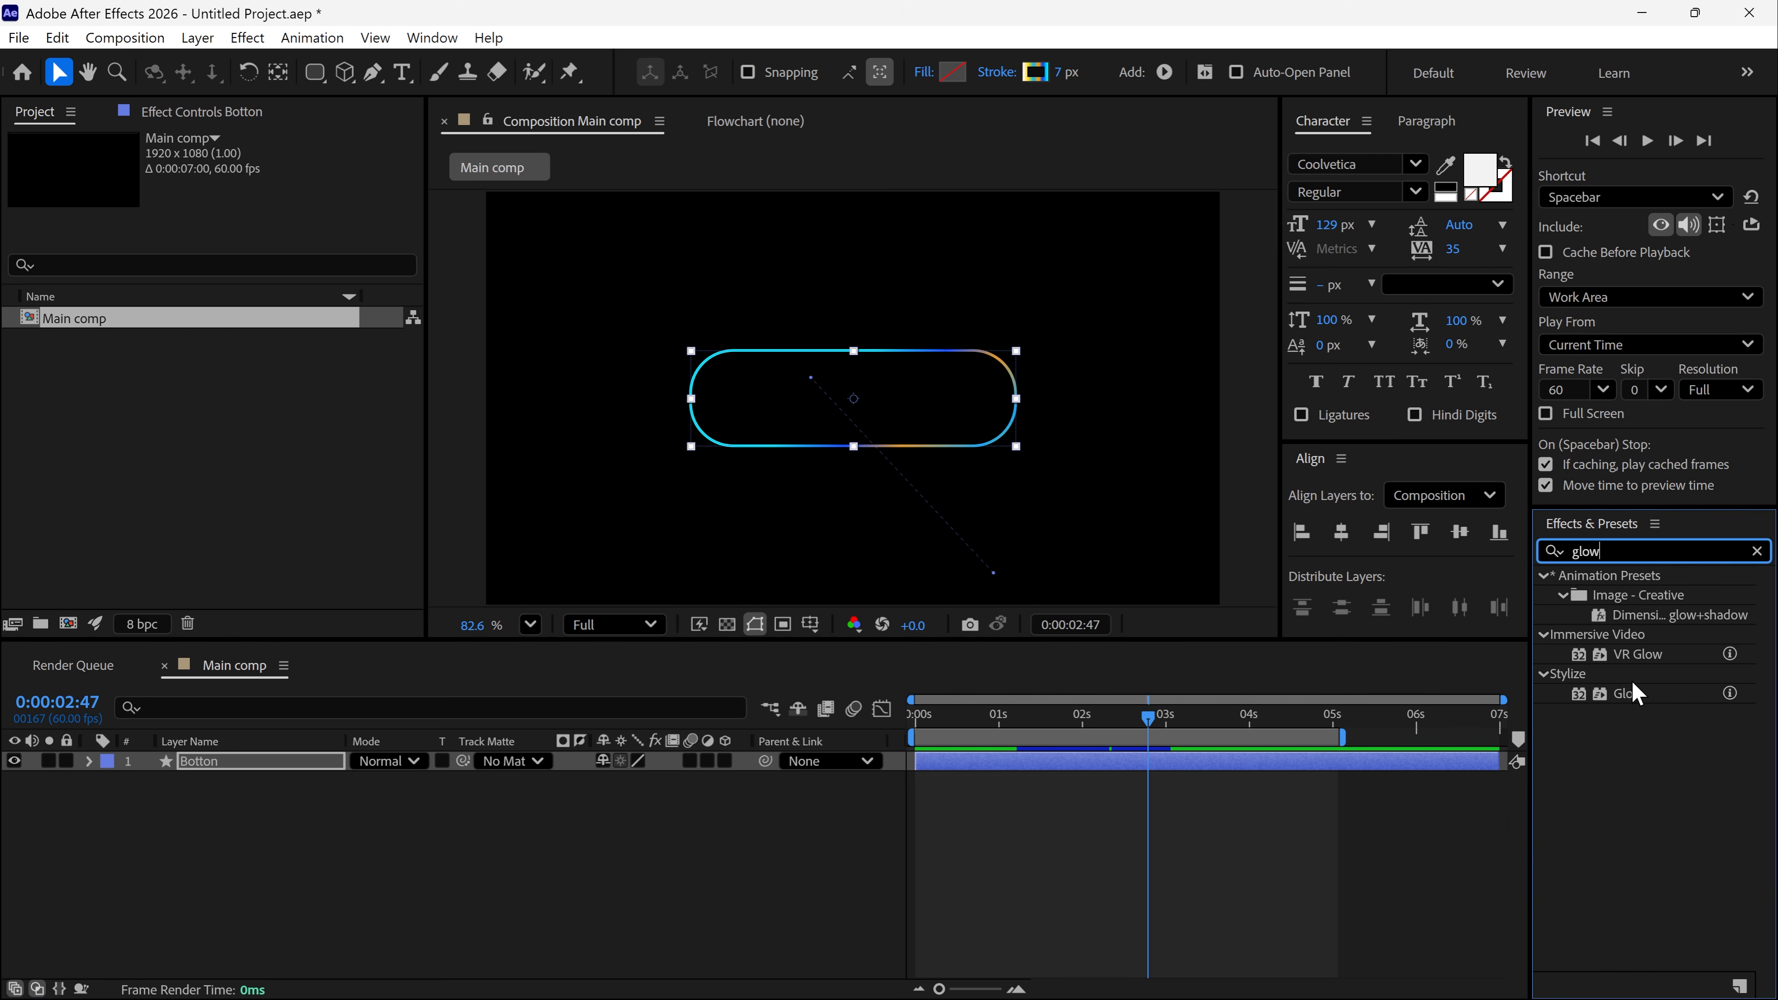
{"action": "left_click_drag", "start_coordinate": [1633, 693], "coordinate": [933, 460]}
{"action": "key", "text": "/"}
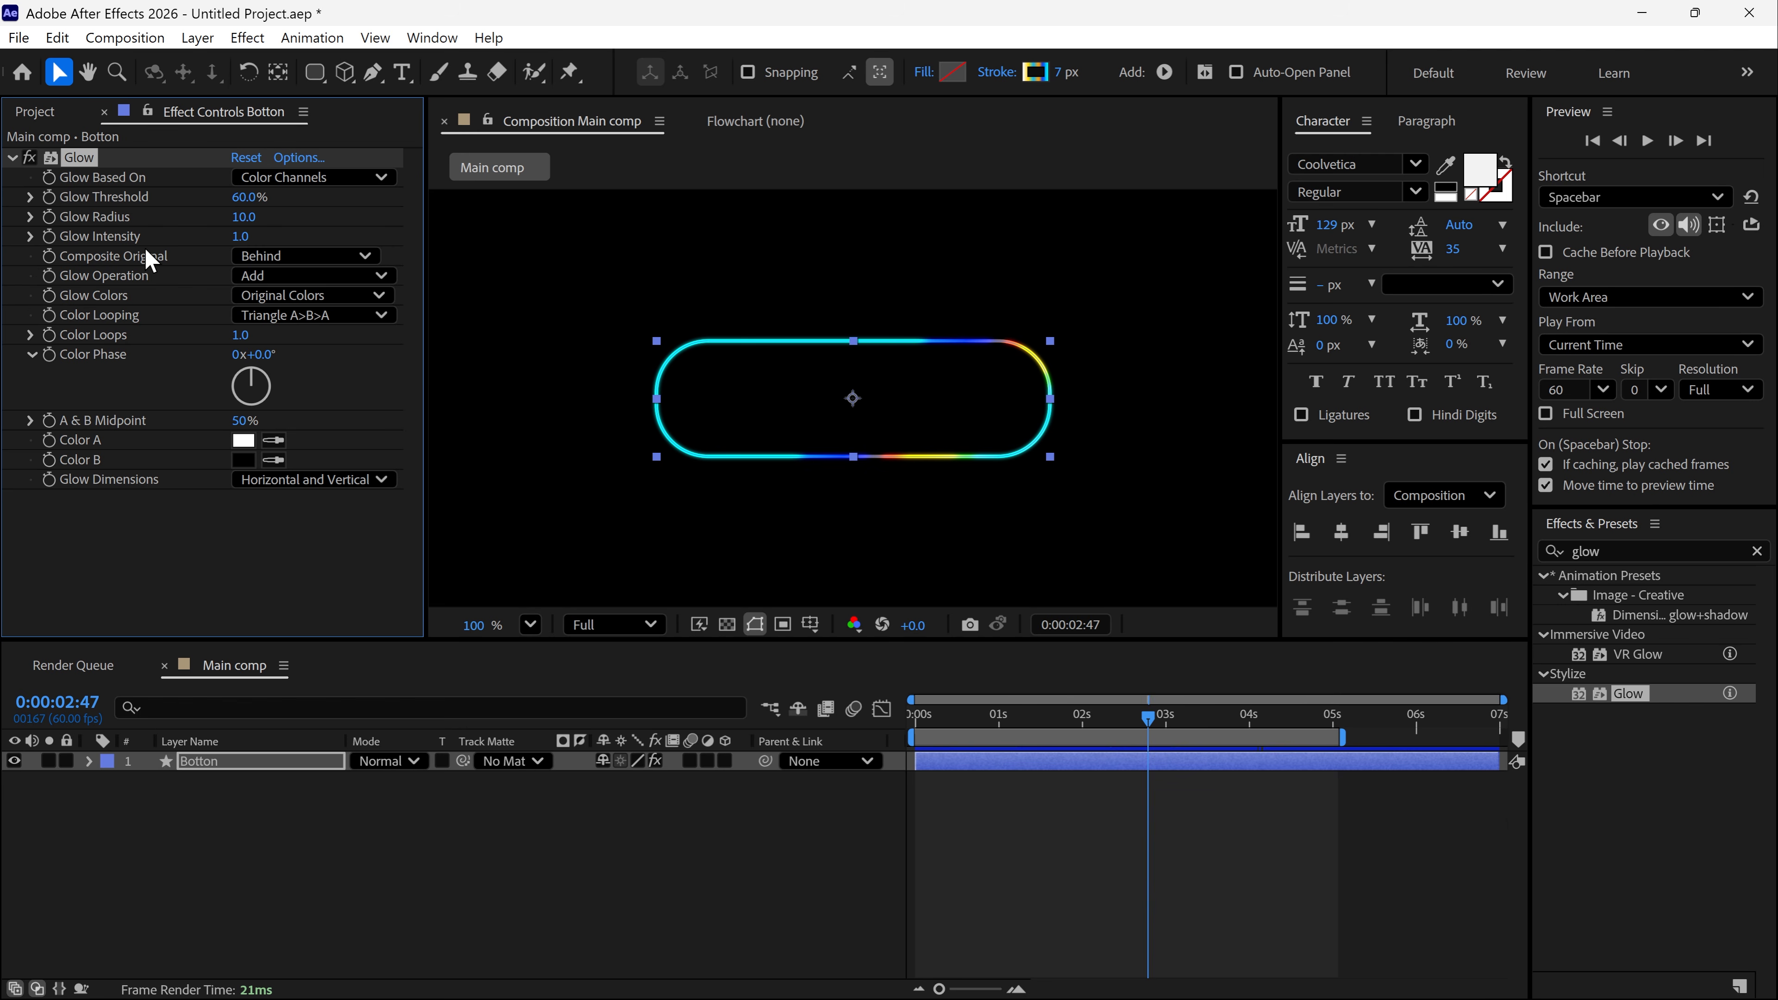
- Set the Glow Radius to 36, and duplicate the effect with a Glow Radius of 214
{"action": "left_click_drag", "start_coordinate": [245, 217], "coordinate": [145, 204]}
{"action": "key", "text": "ctrl+z"}
{"action": "key", "text": "ctrl+z"}
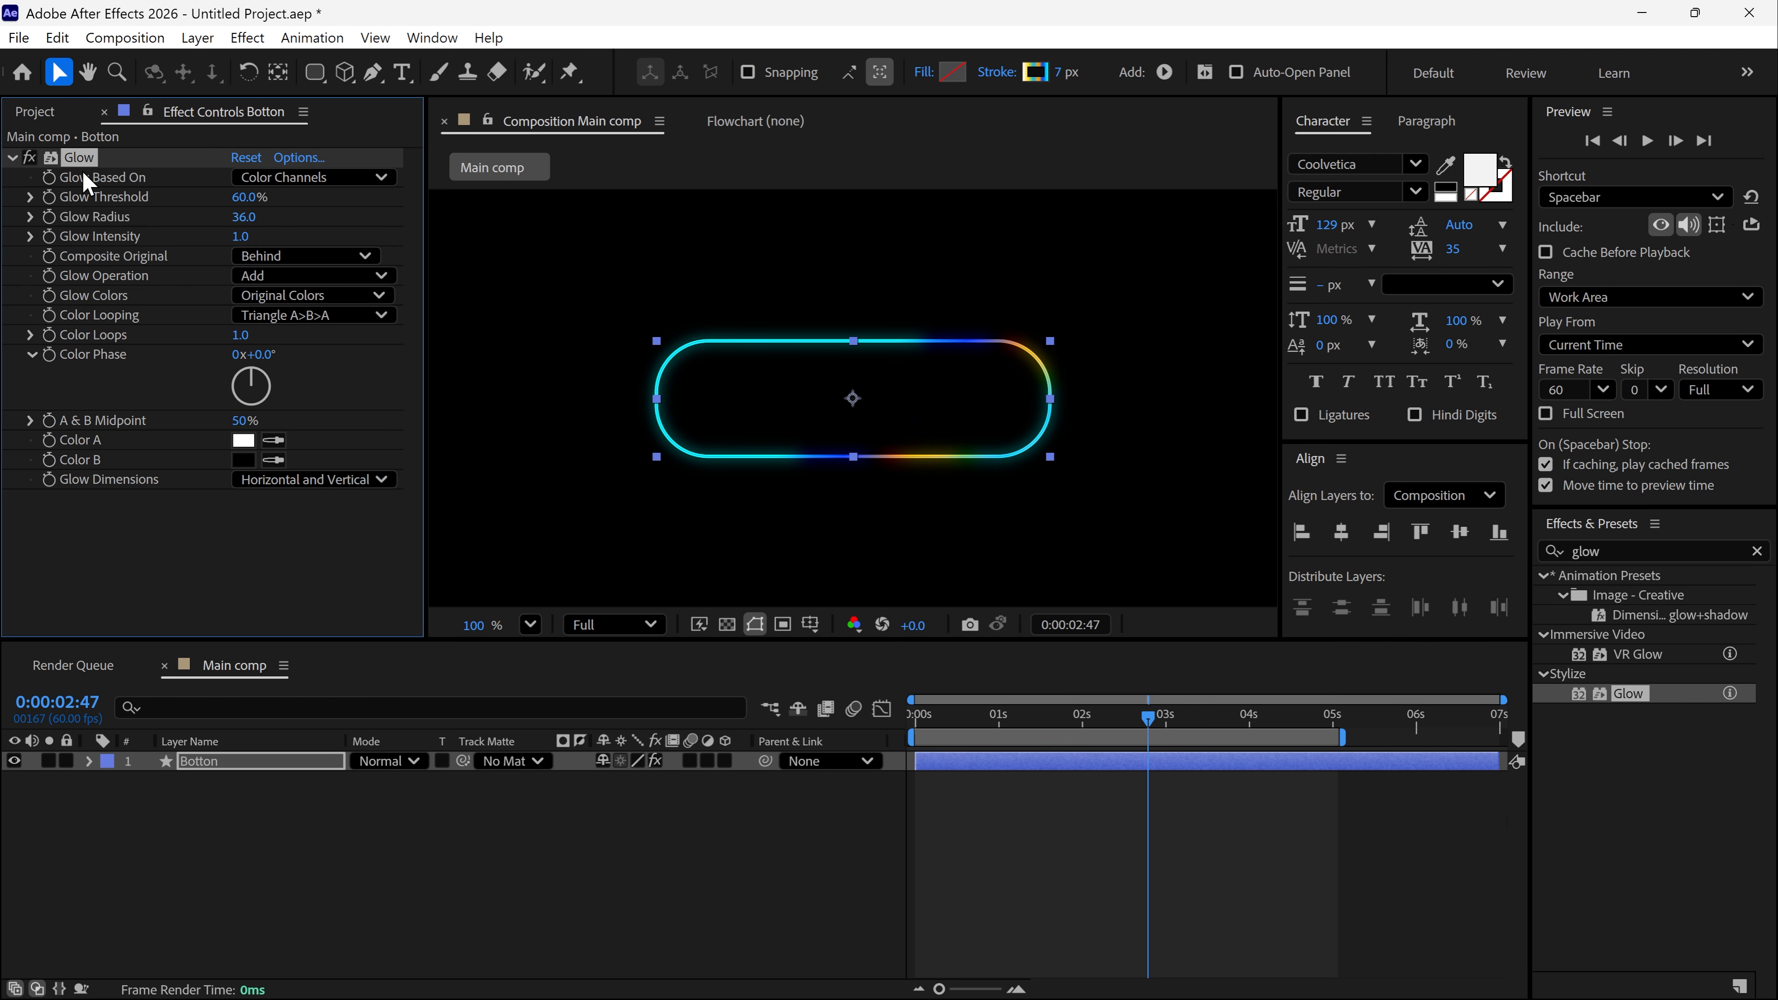
{"action": "key", "text": "ctrl+d"}
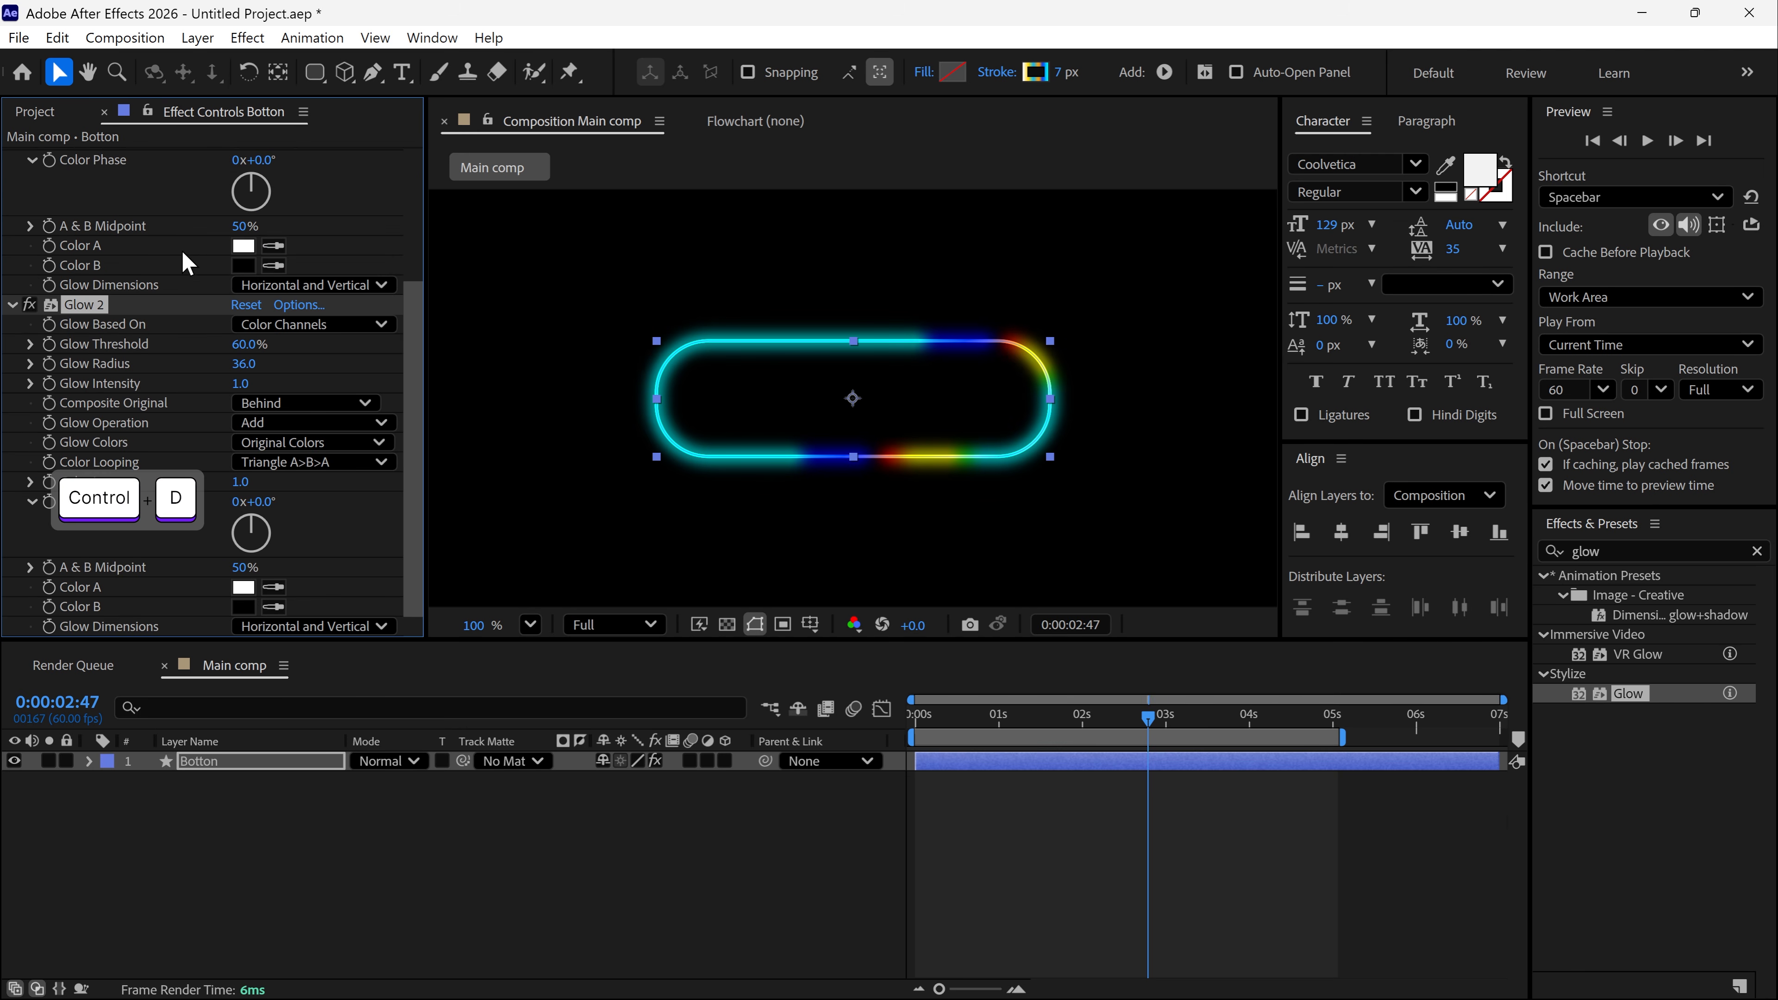
{"action": "left_click_drag", "start_coordinate": [244, 364], "coordinate": [449, 365]}
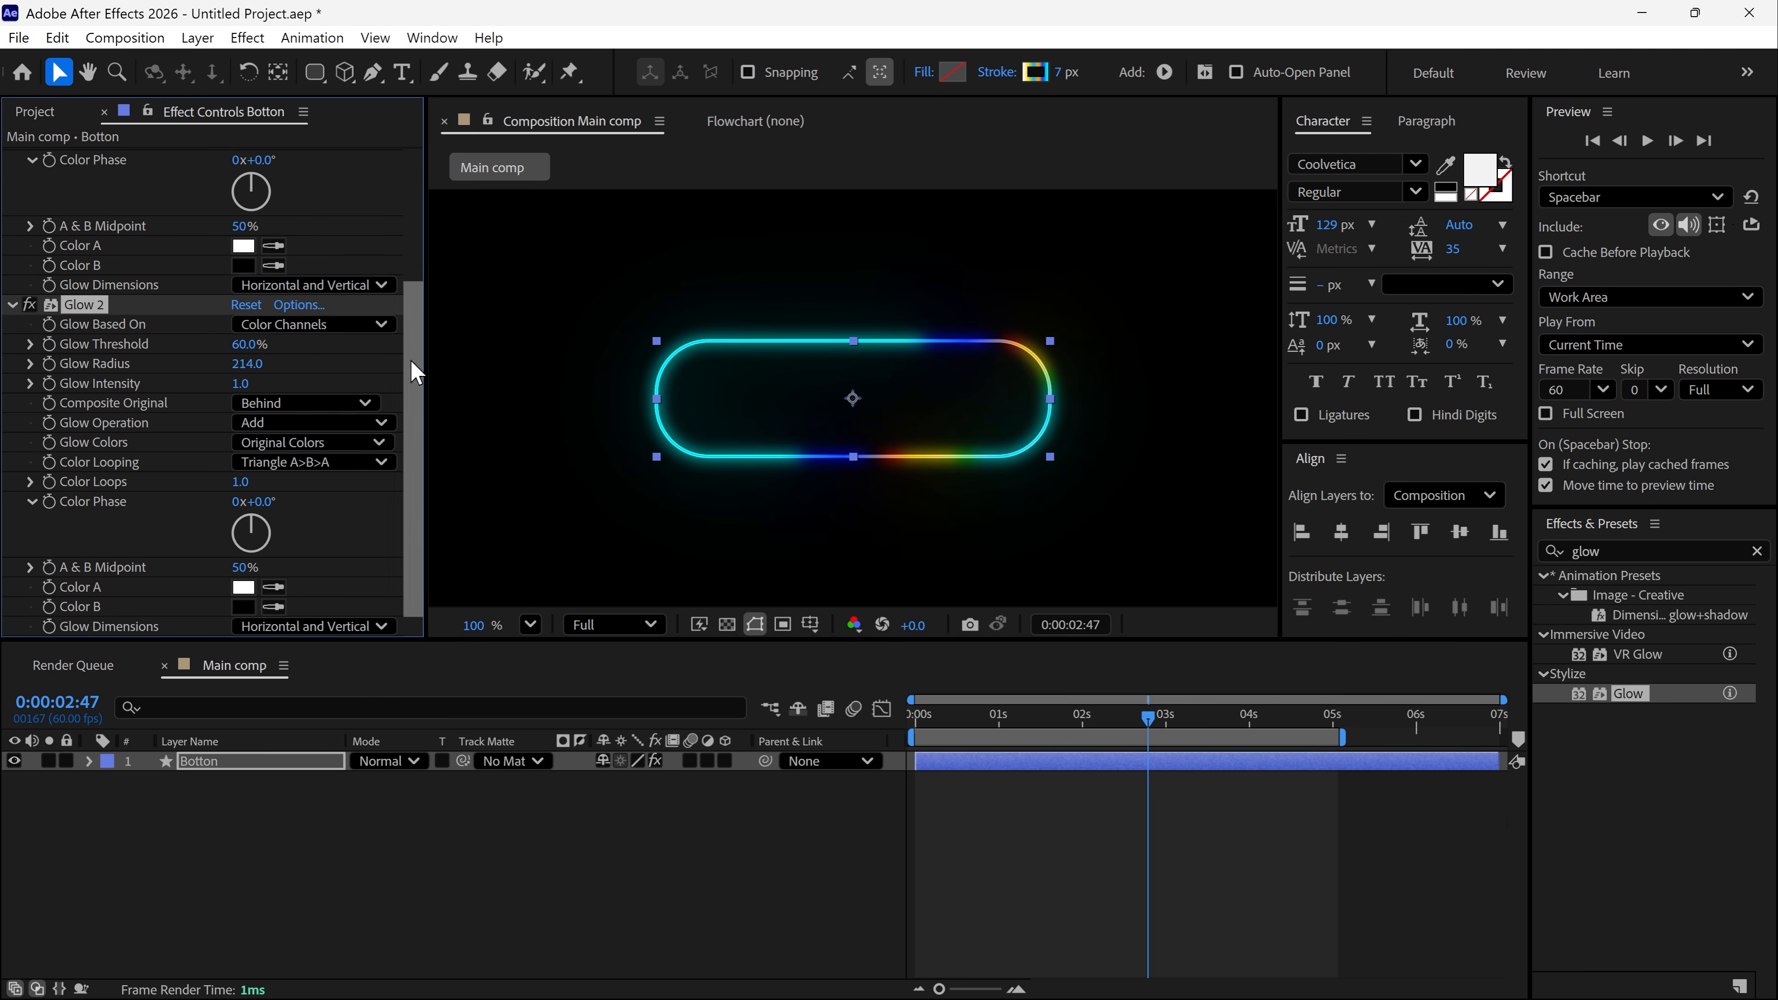
- Duplicate the Glow effect a second time with a Glow Threshold of 100% and a Glow Radius of 95
{"action": "left_click_drag", "start_coordinate": [250, 344], "coordinate": [181, 354]}
{"action": "key", "text": "ctrl+z"}
{"action": "key", "text": "ctrl+d"}
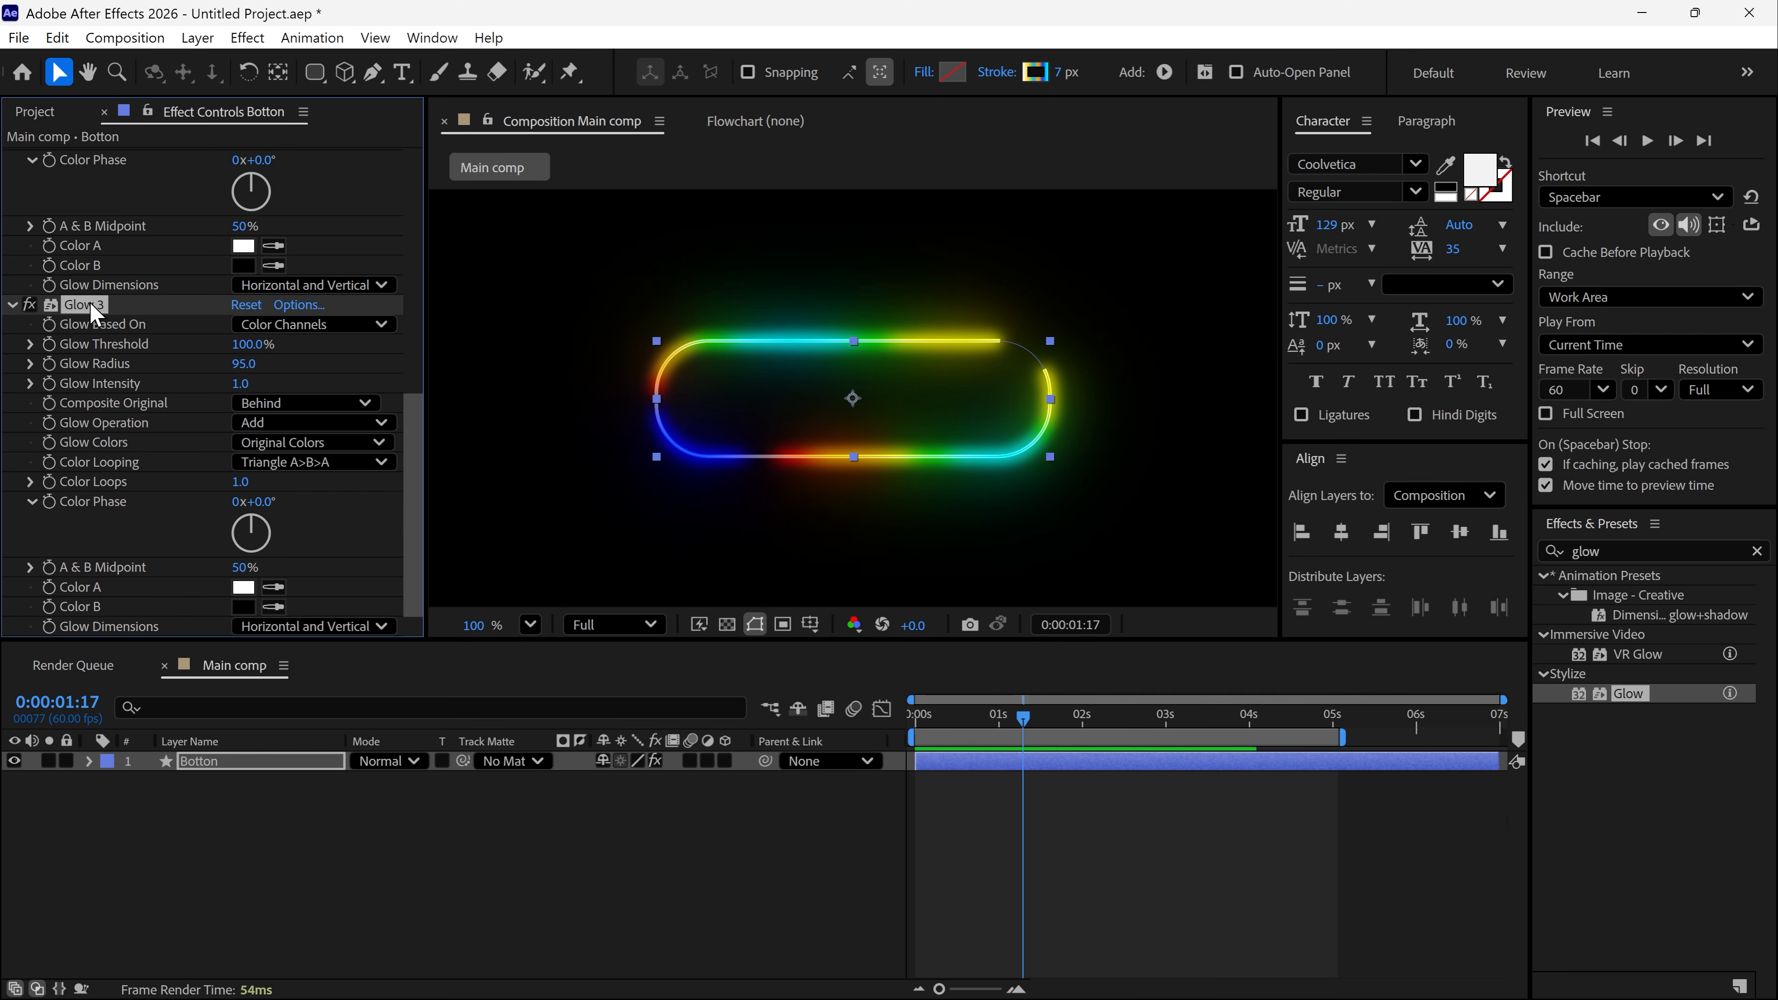
- Add a fourth Glow with a threshold of 25.1% and a radius of 537, and collapse all four effects
{"action": "key", "text": "ctrl+d"}
{"action": "left_click_drag", "start_coordinate": [254, 345], "coordinate": [699, 404]}
{"action": "key", "text": "ctrl+a"}
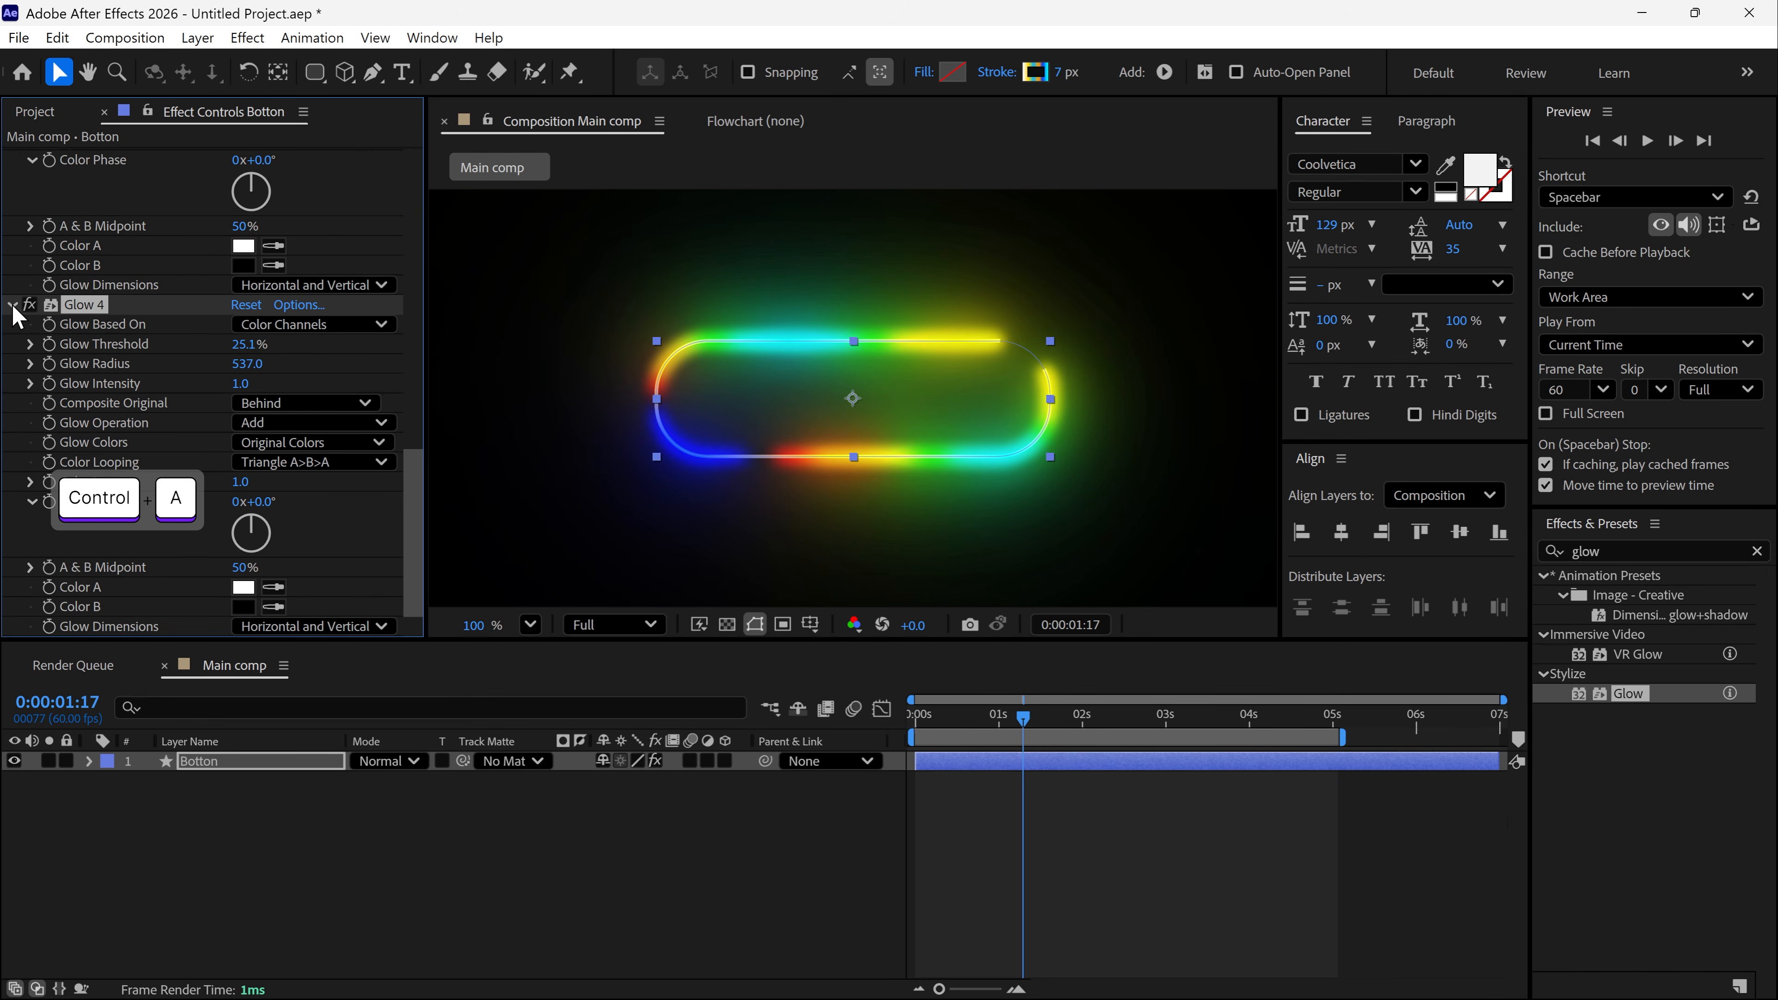
{"action": "left_click", "coordinate": [13, 306]}
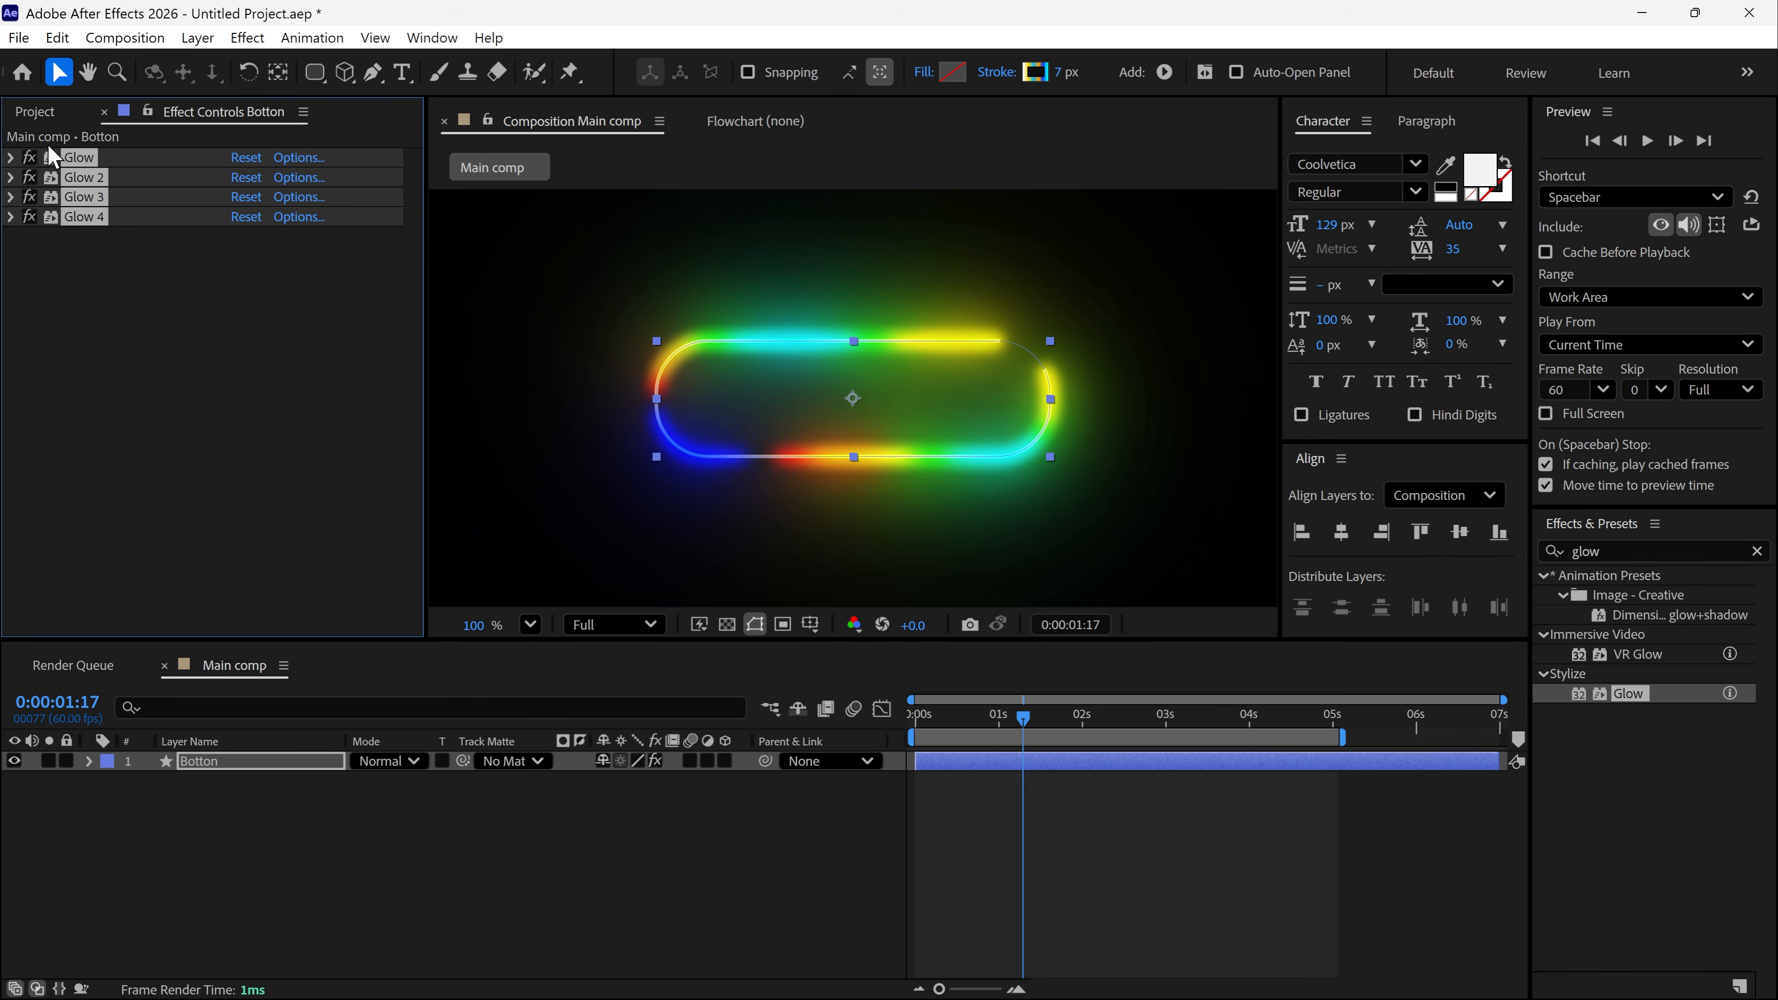
{"action": "left_click", "coordinate": [49, 319]}
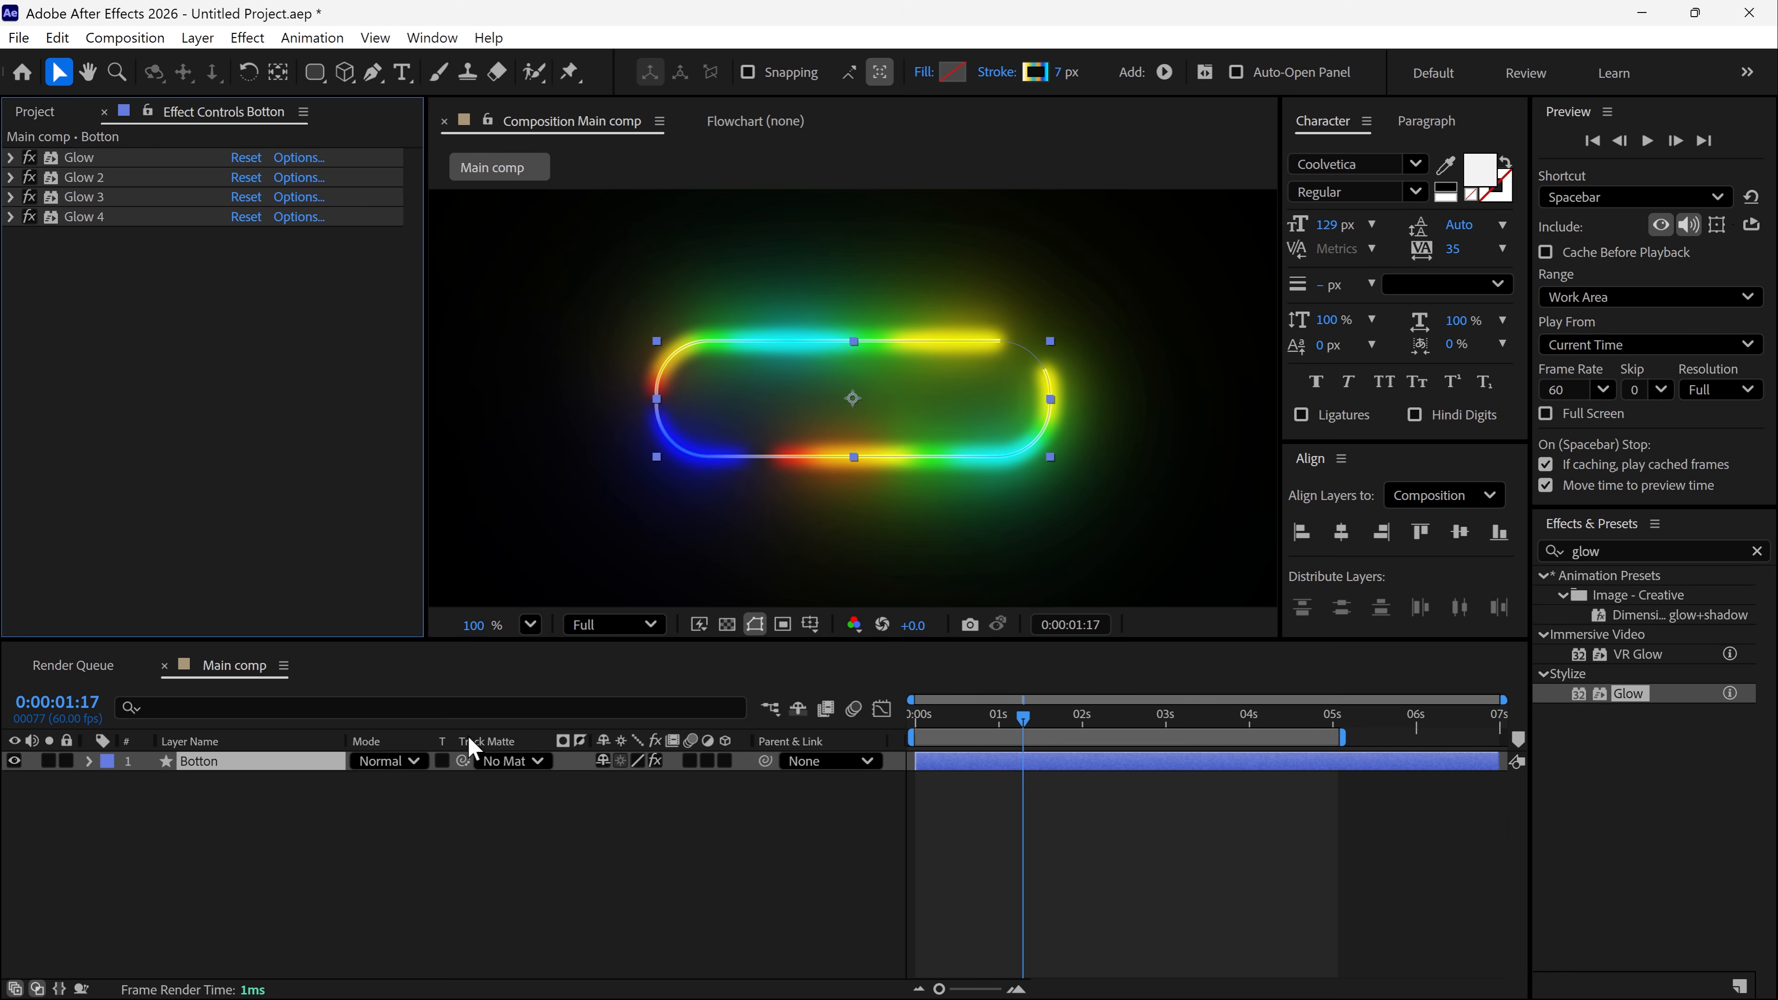
- Duplicate the Botton layer and remove all Glow effects from the copy
{"action": "key", "text": "ctrl+d"}
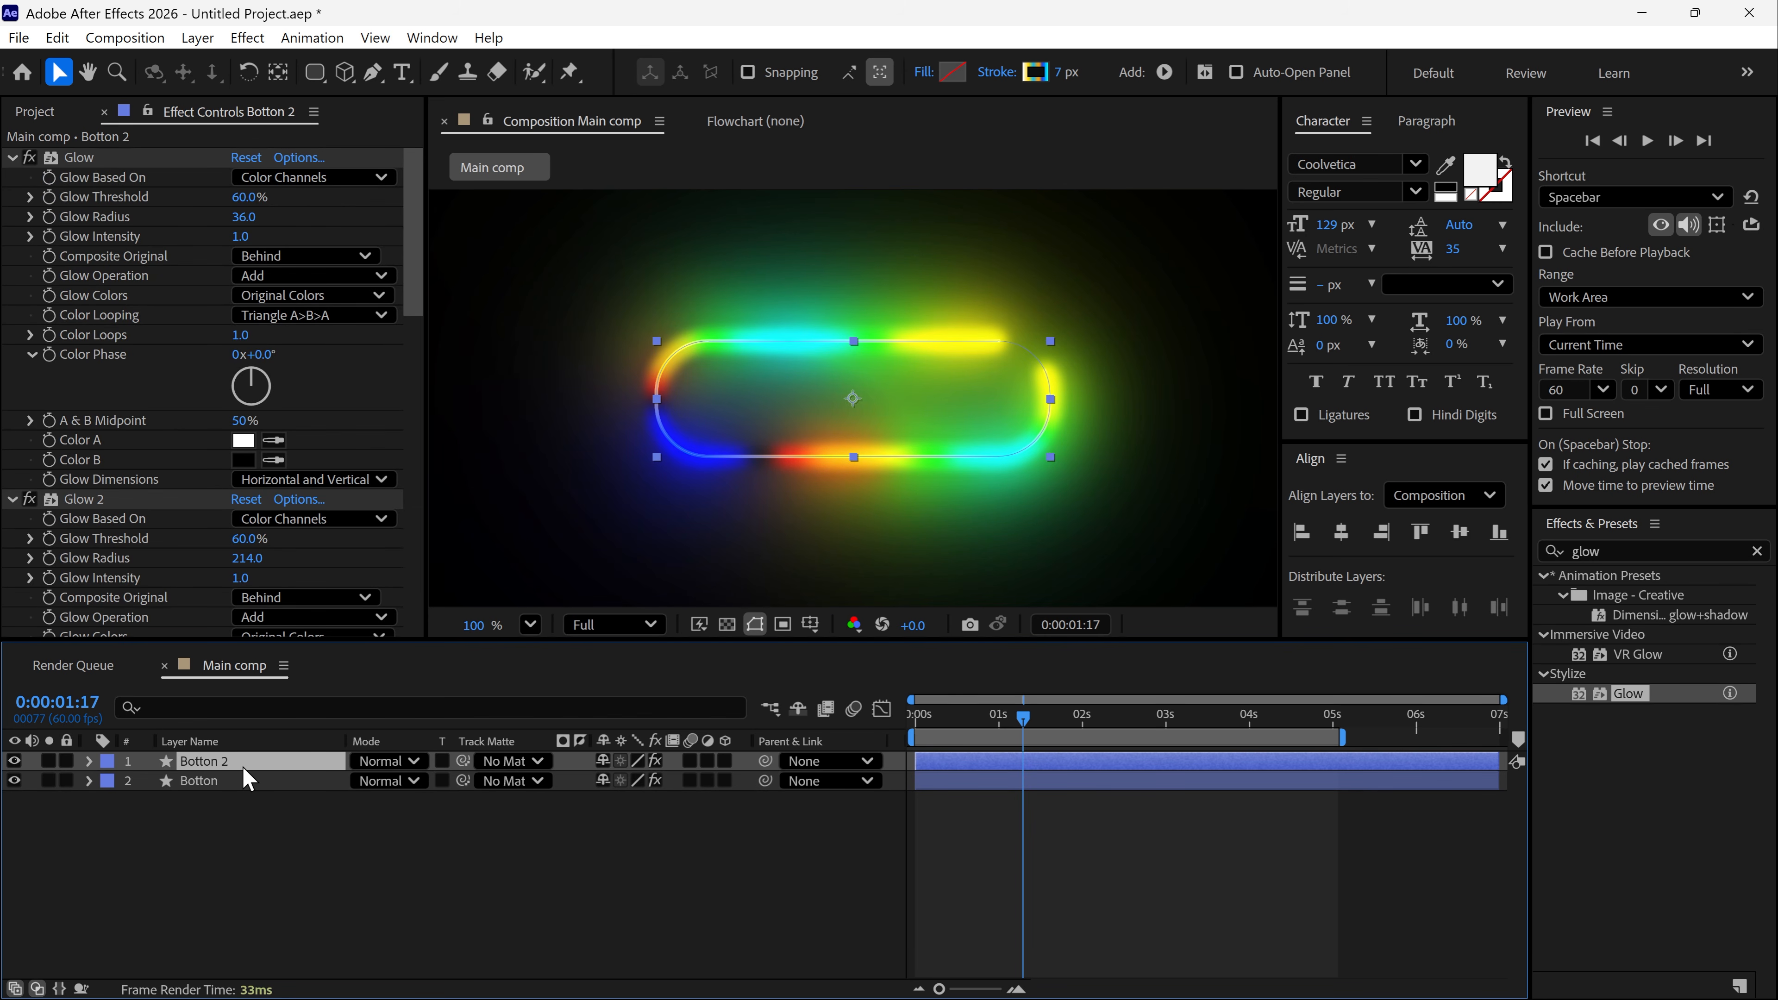
{"action": "left_click", "coordinate": [103, 495]}
{"action": "key", "text": "ctrl+a"}
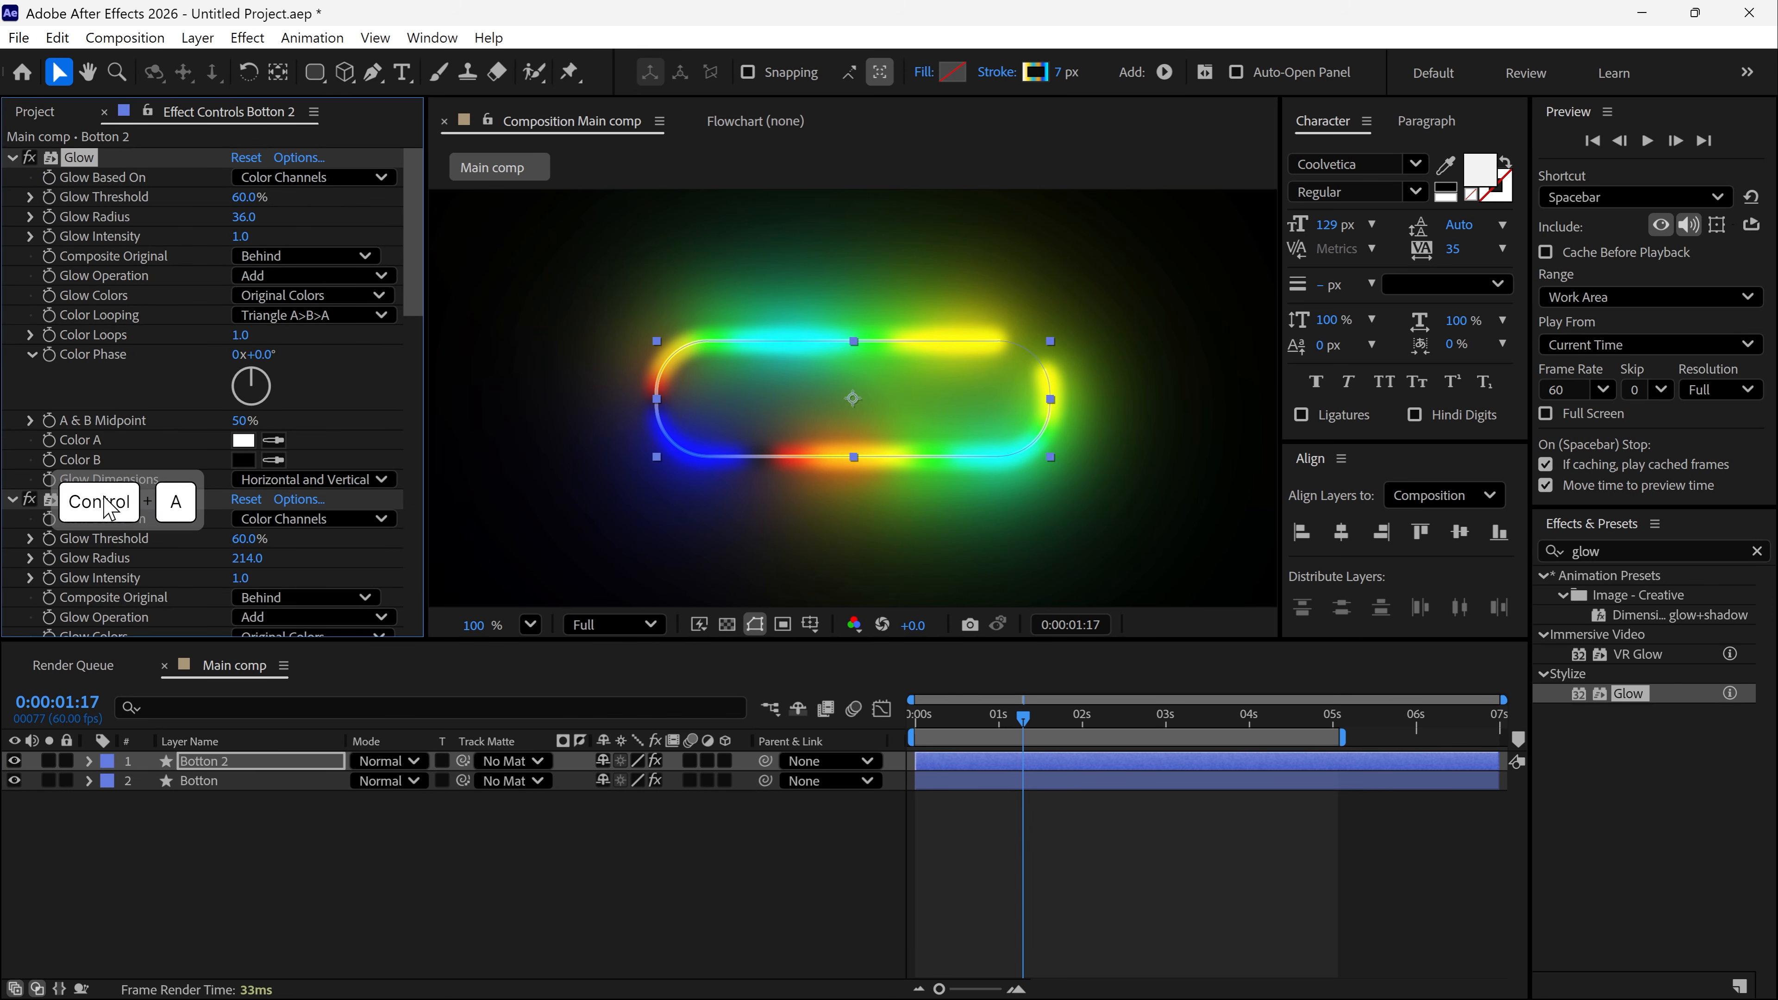
{"action": "key", "text": "Delete"}
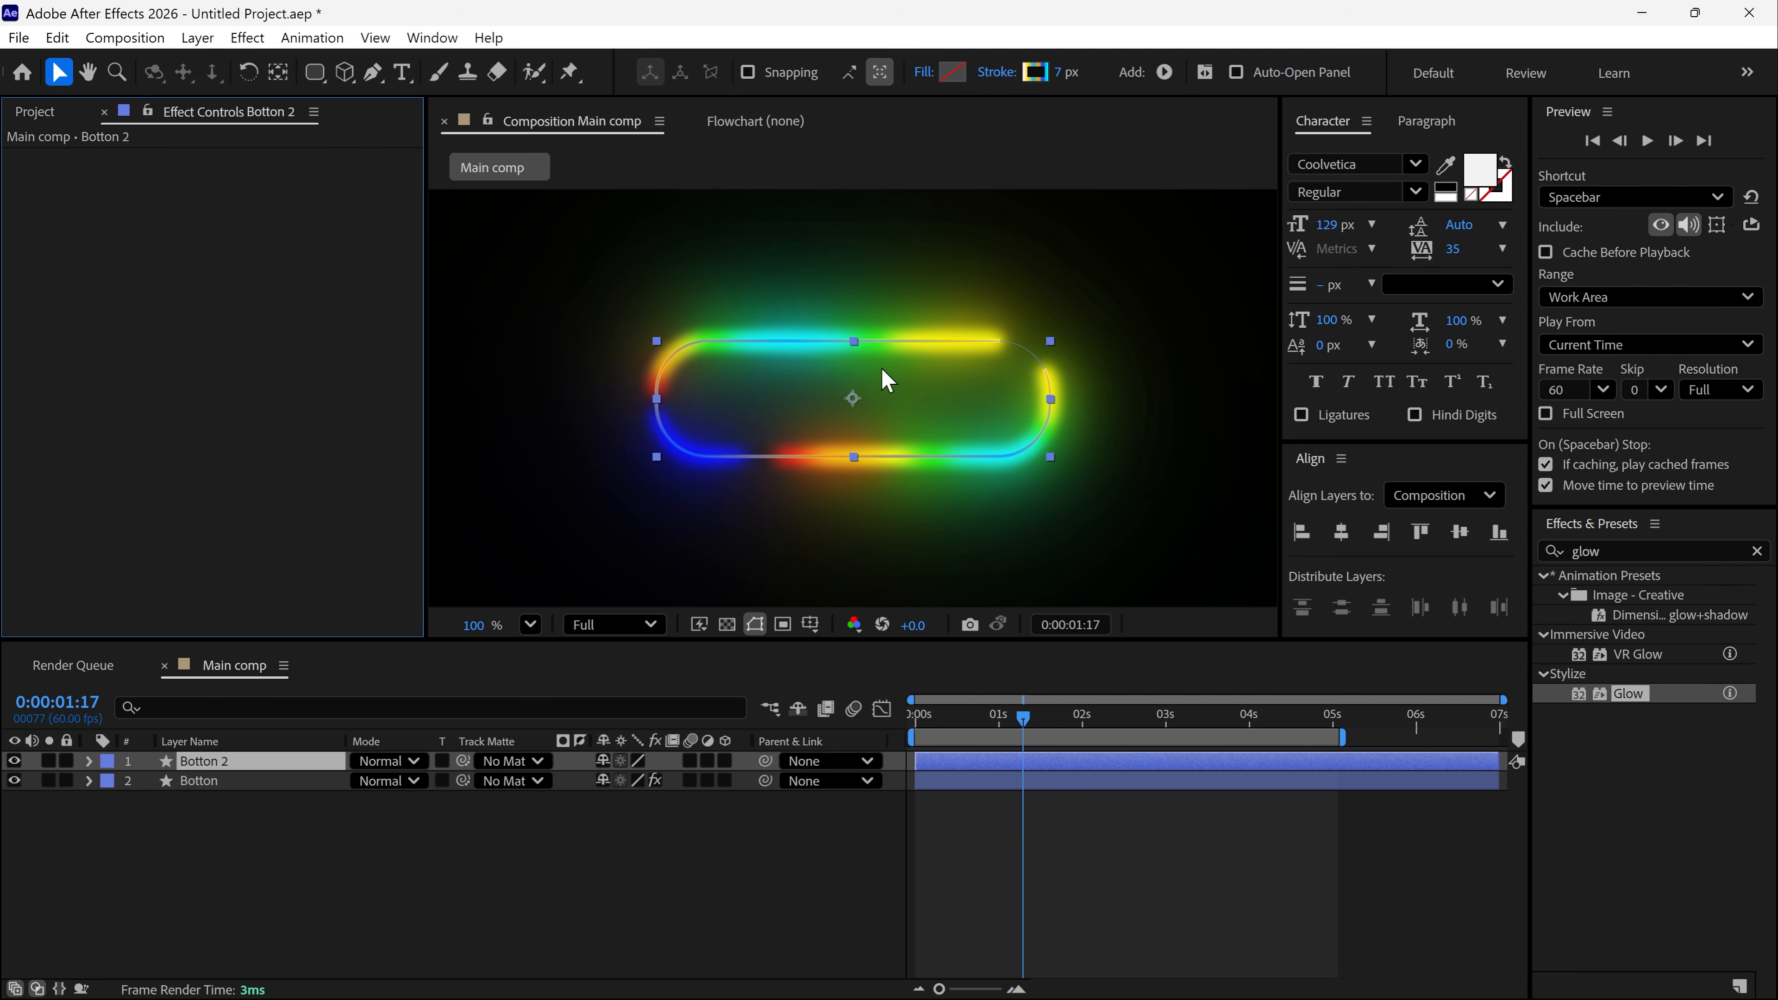
- Give the Botton 2 shape a solid black fill
{"action": "left_click", "coordinate": [921, 73]}
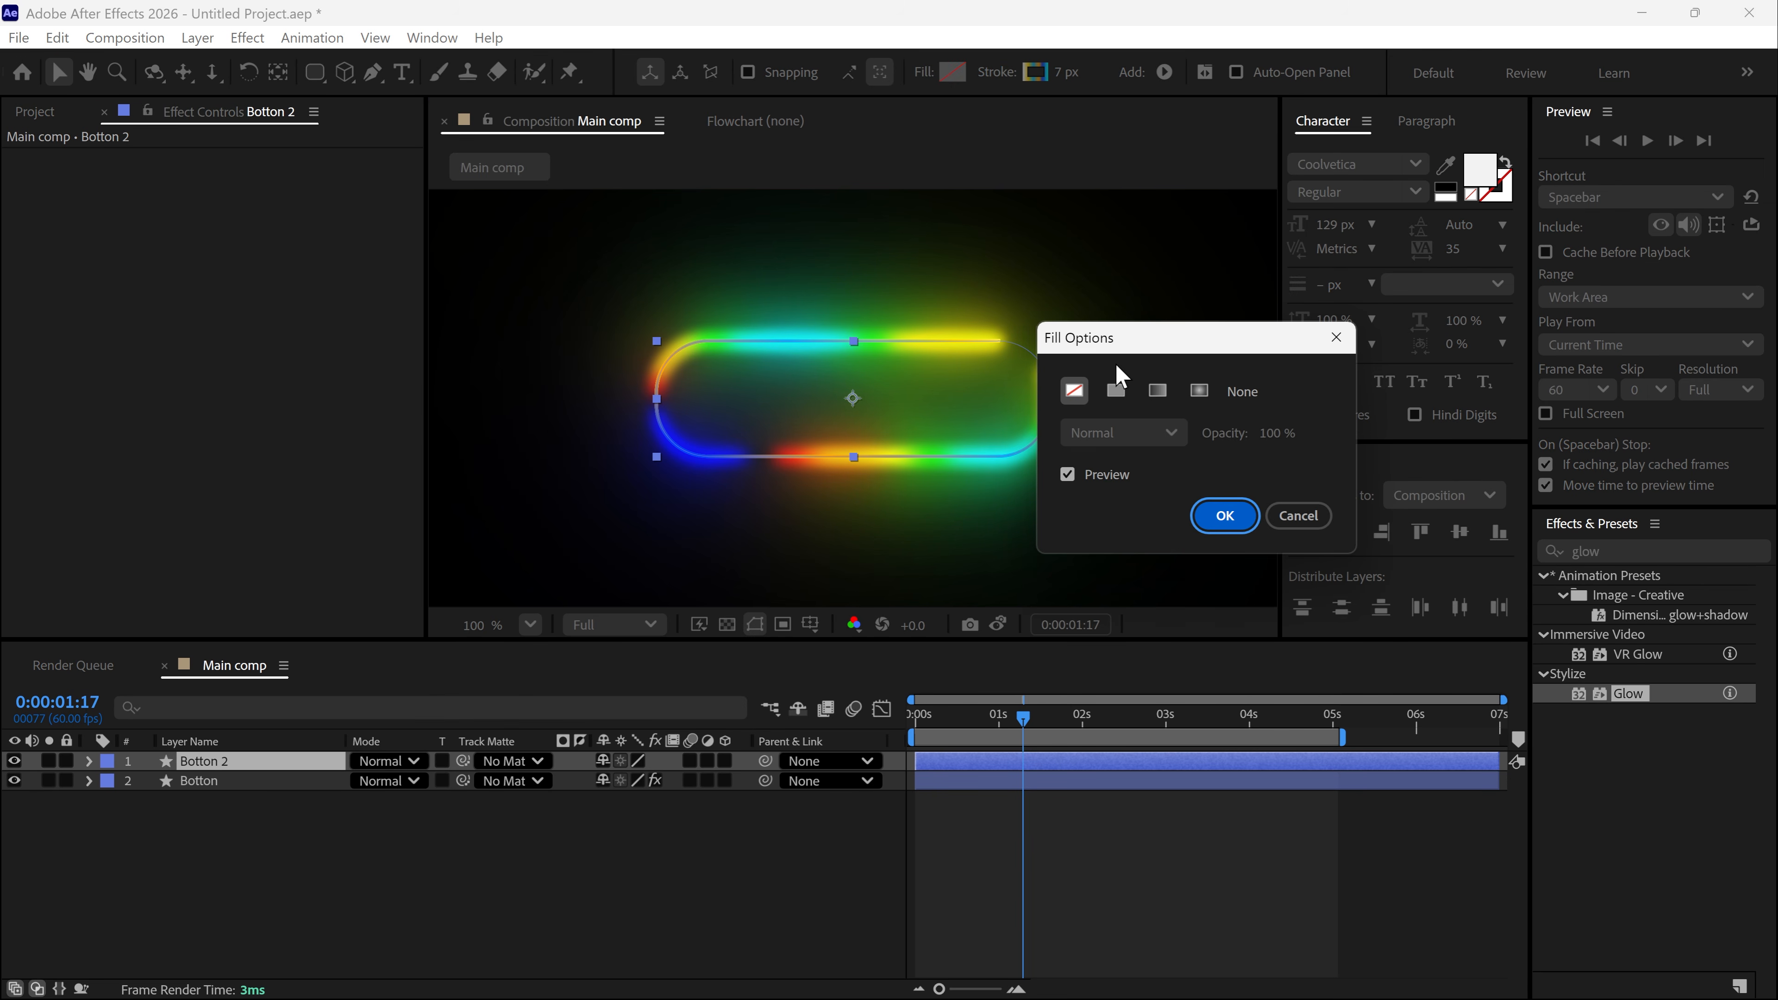
{"action": "left_click", "coordinate": [1116, 390]}
{"action": "left_click", "coordinate": [1227, 516]}
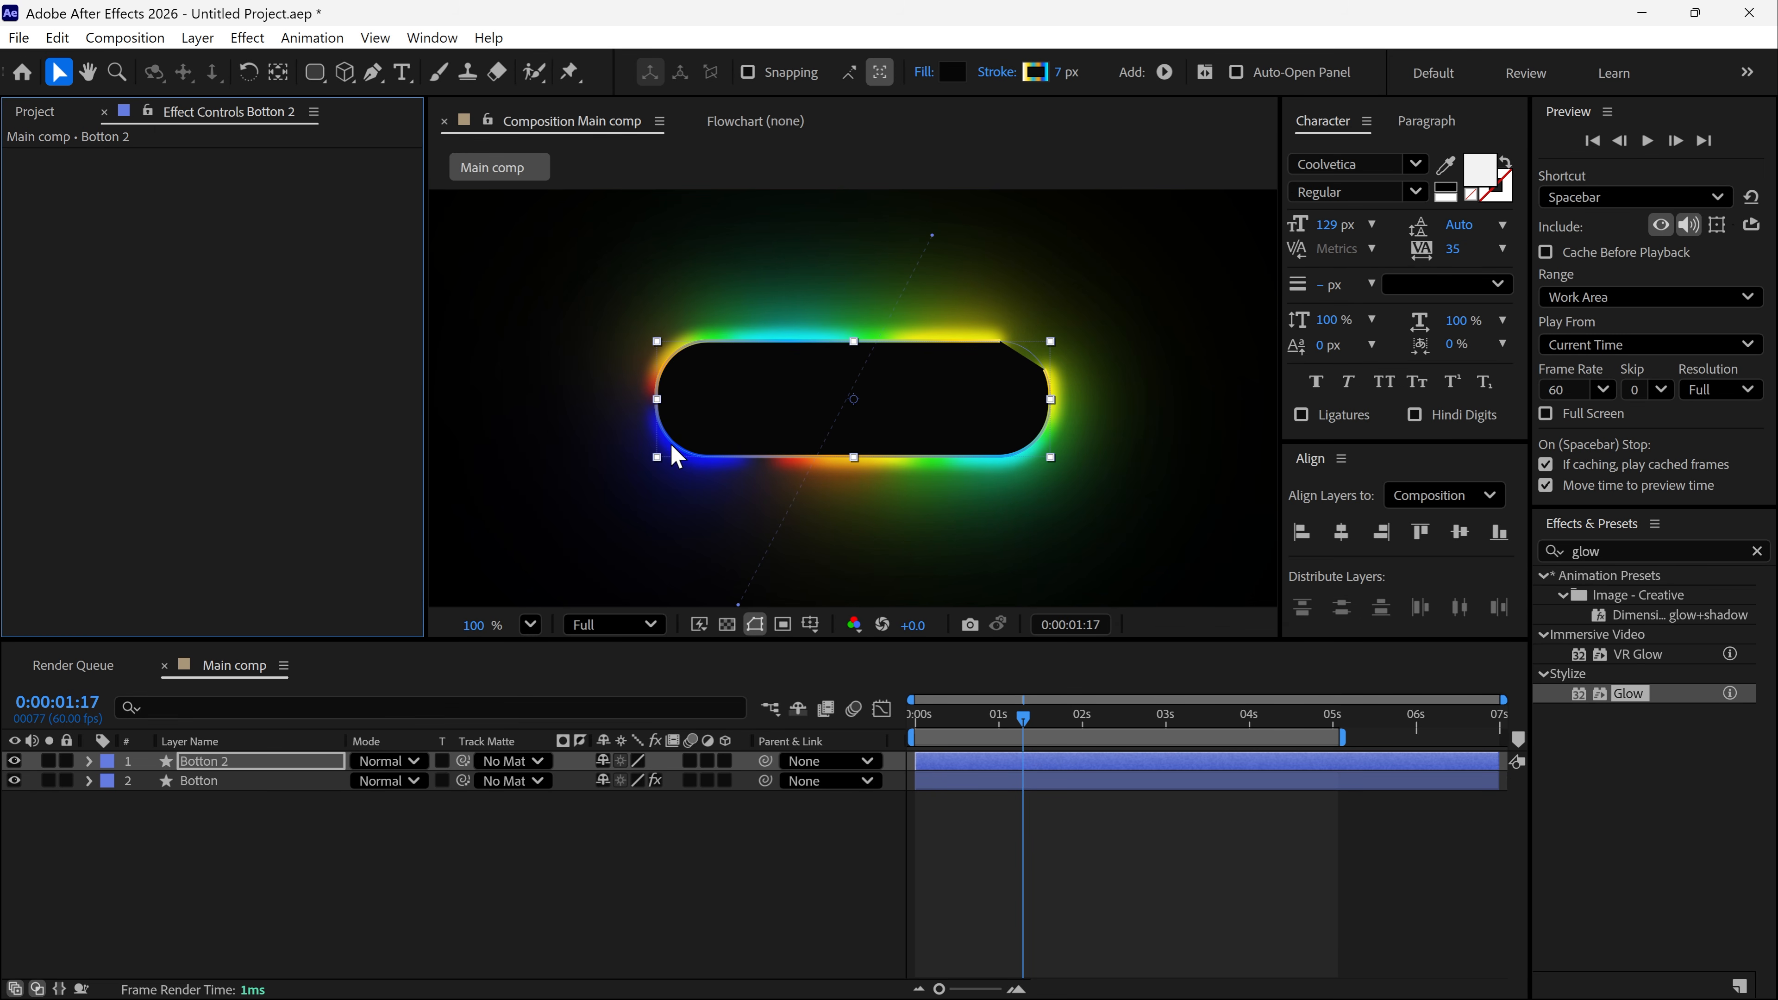
- Remove the Trim Paths End keyframes from Botton 2, keeping End at 100%, and return to the start of the timeline
{"action": "key", "text": "u"}
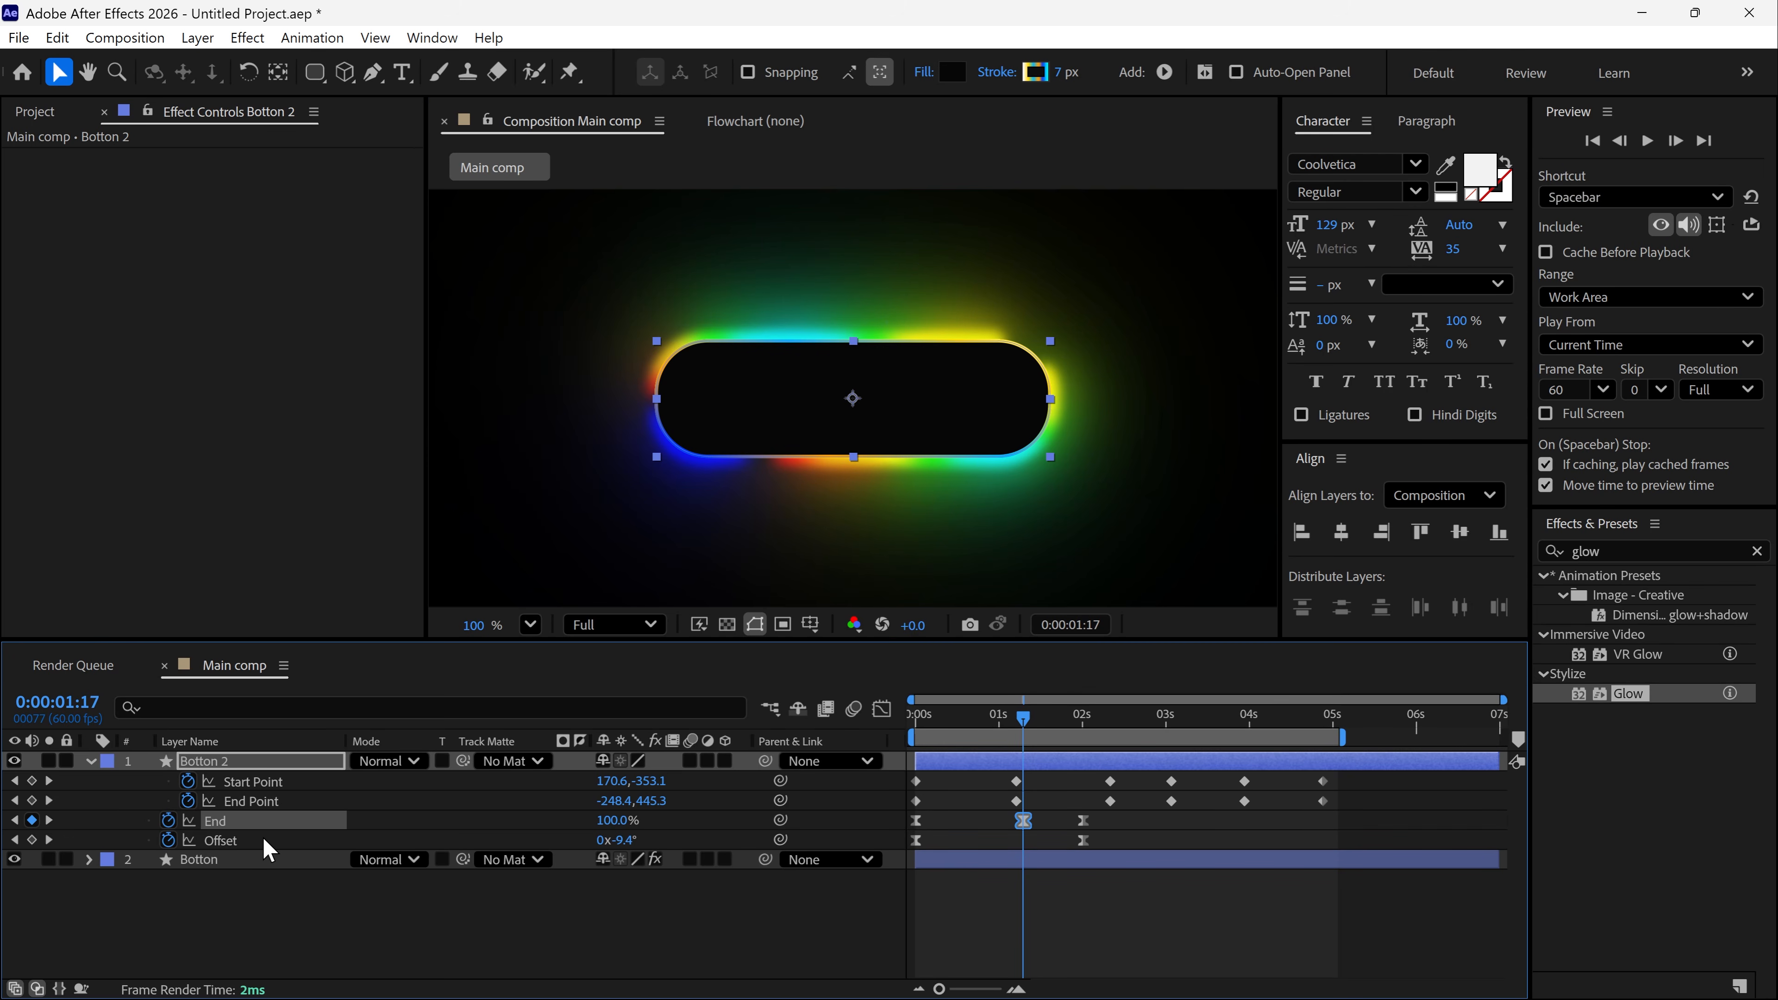
{"action": "left_click", "coordinate": [168, 821]}
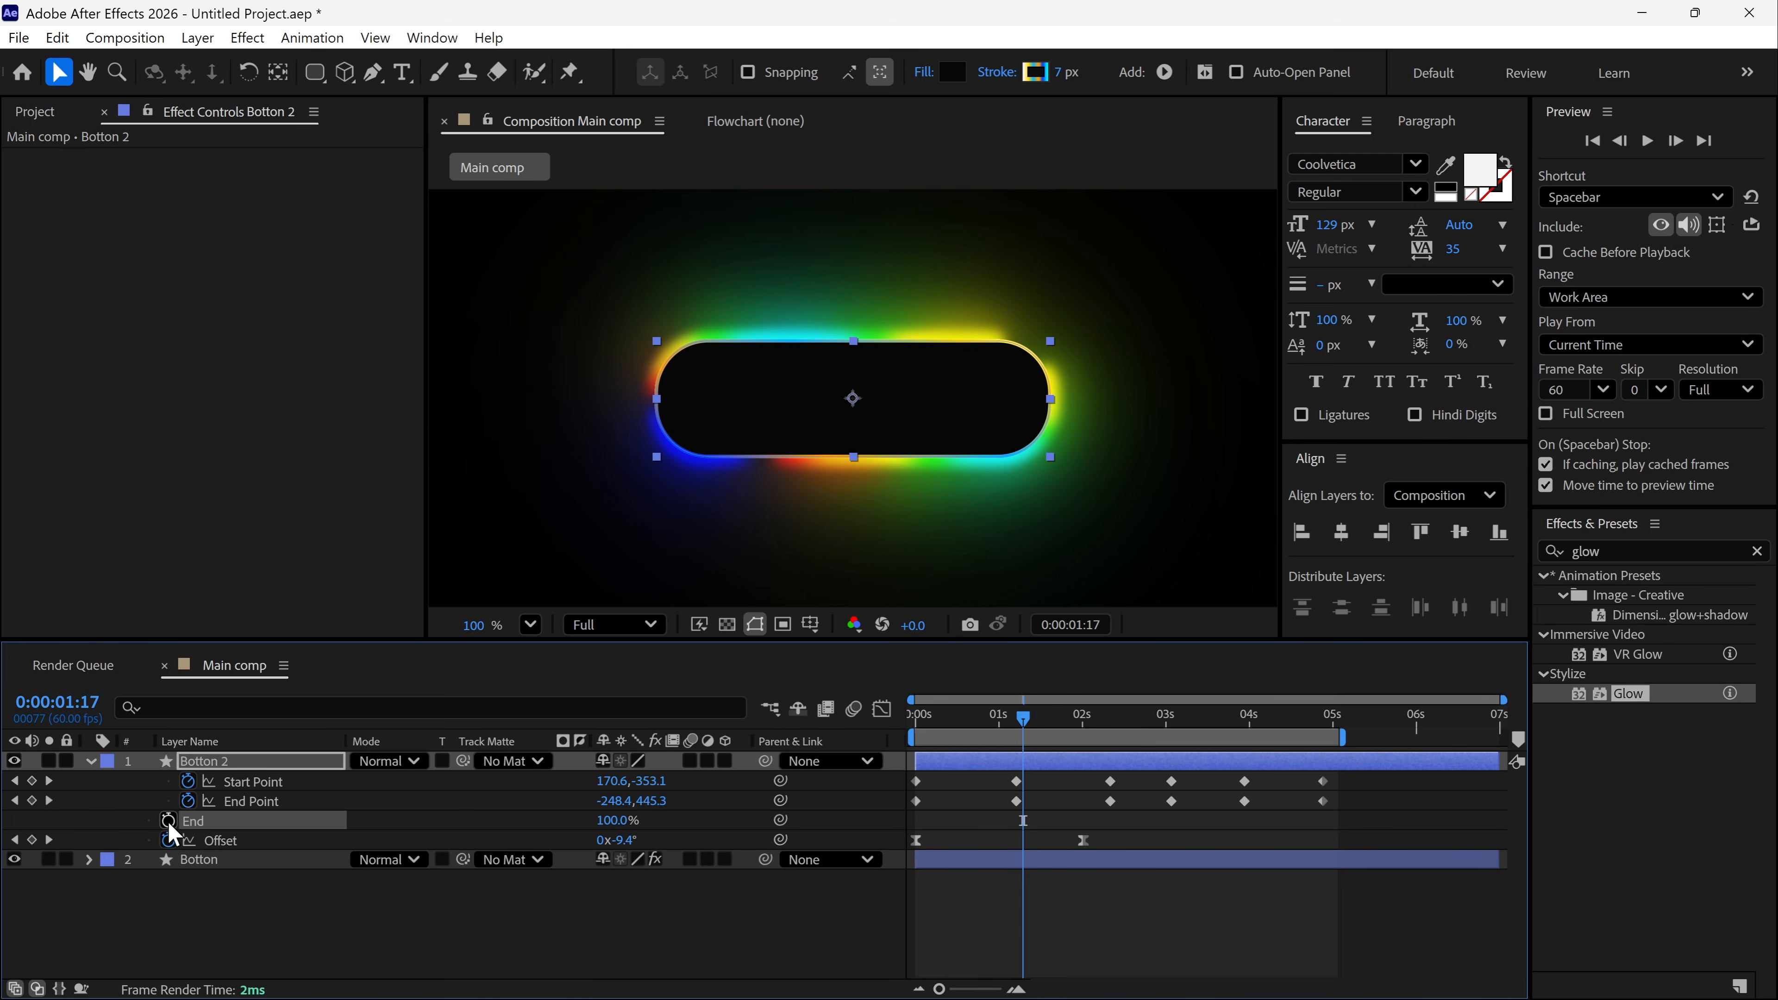
{"action": "key", "text": "Home"}
- Set the stroke of Botton 2 to None, collapse the layer and preview the glow around the filled button
{"action": "left_click", "coordinate": [997, 72]}
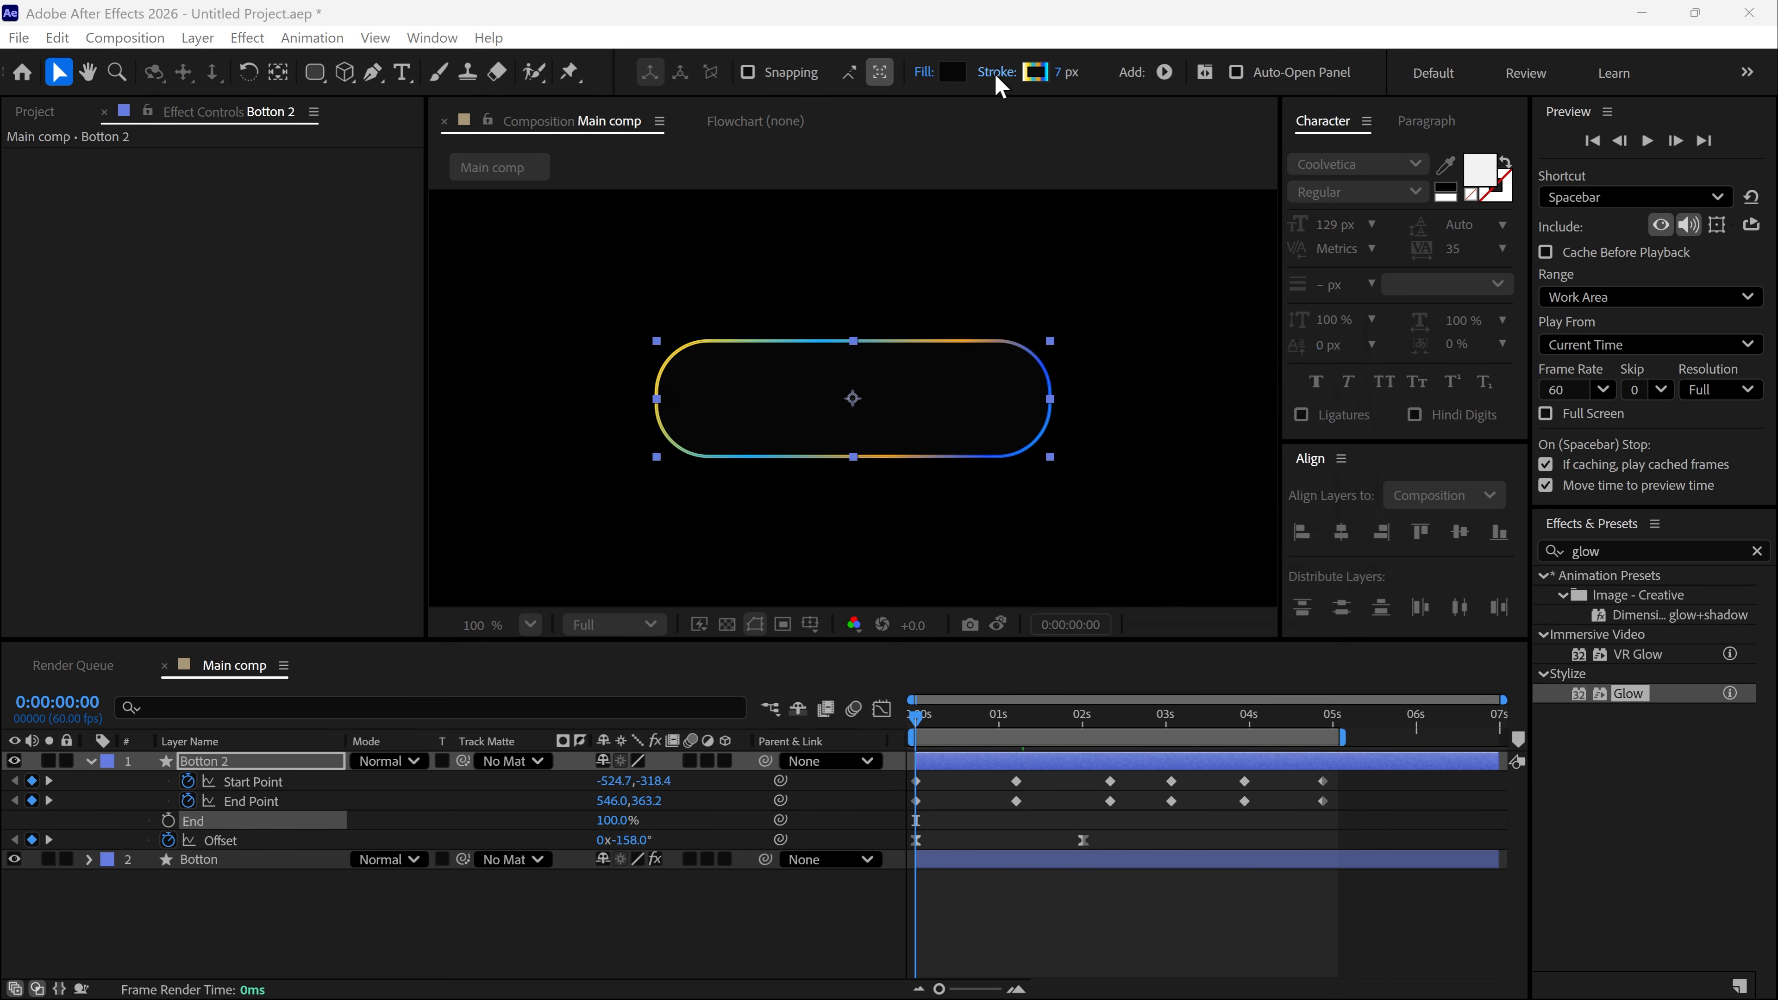
{"action": "left_click", "coordinate": [1074, 391]}
{"action": "left_click", "coordinate": [1225, 516]}
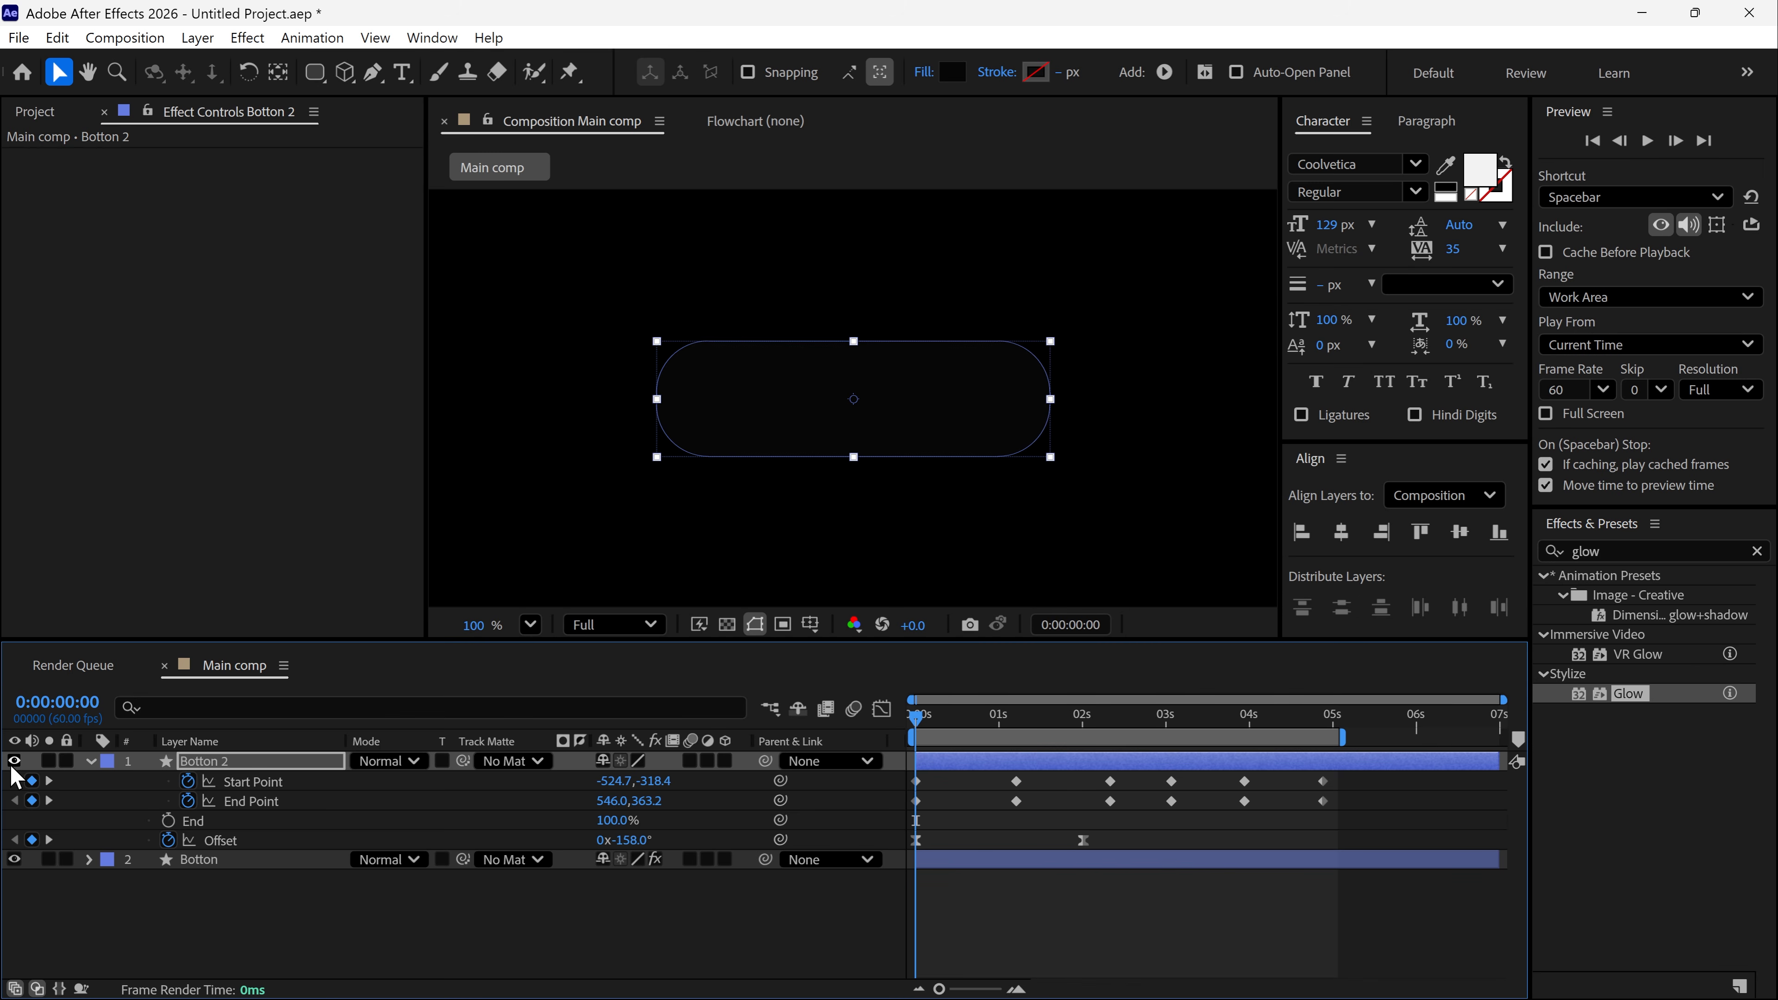
{"action": "left_click", "coordinate": [91, 762]}
{"action": "mouse_move", "coordinate": [917, 723]}
{"action": "left_mouse_down"}
{"action": "mouse_move", "coordinate": [1015, 726]}
{"action": "mouse_move", "coordinate": [959, 727]}
{"action": "left_mouse_up"}
{"action": "key", "text": "Home"}
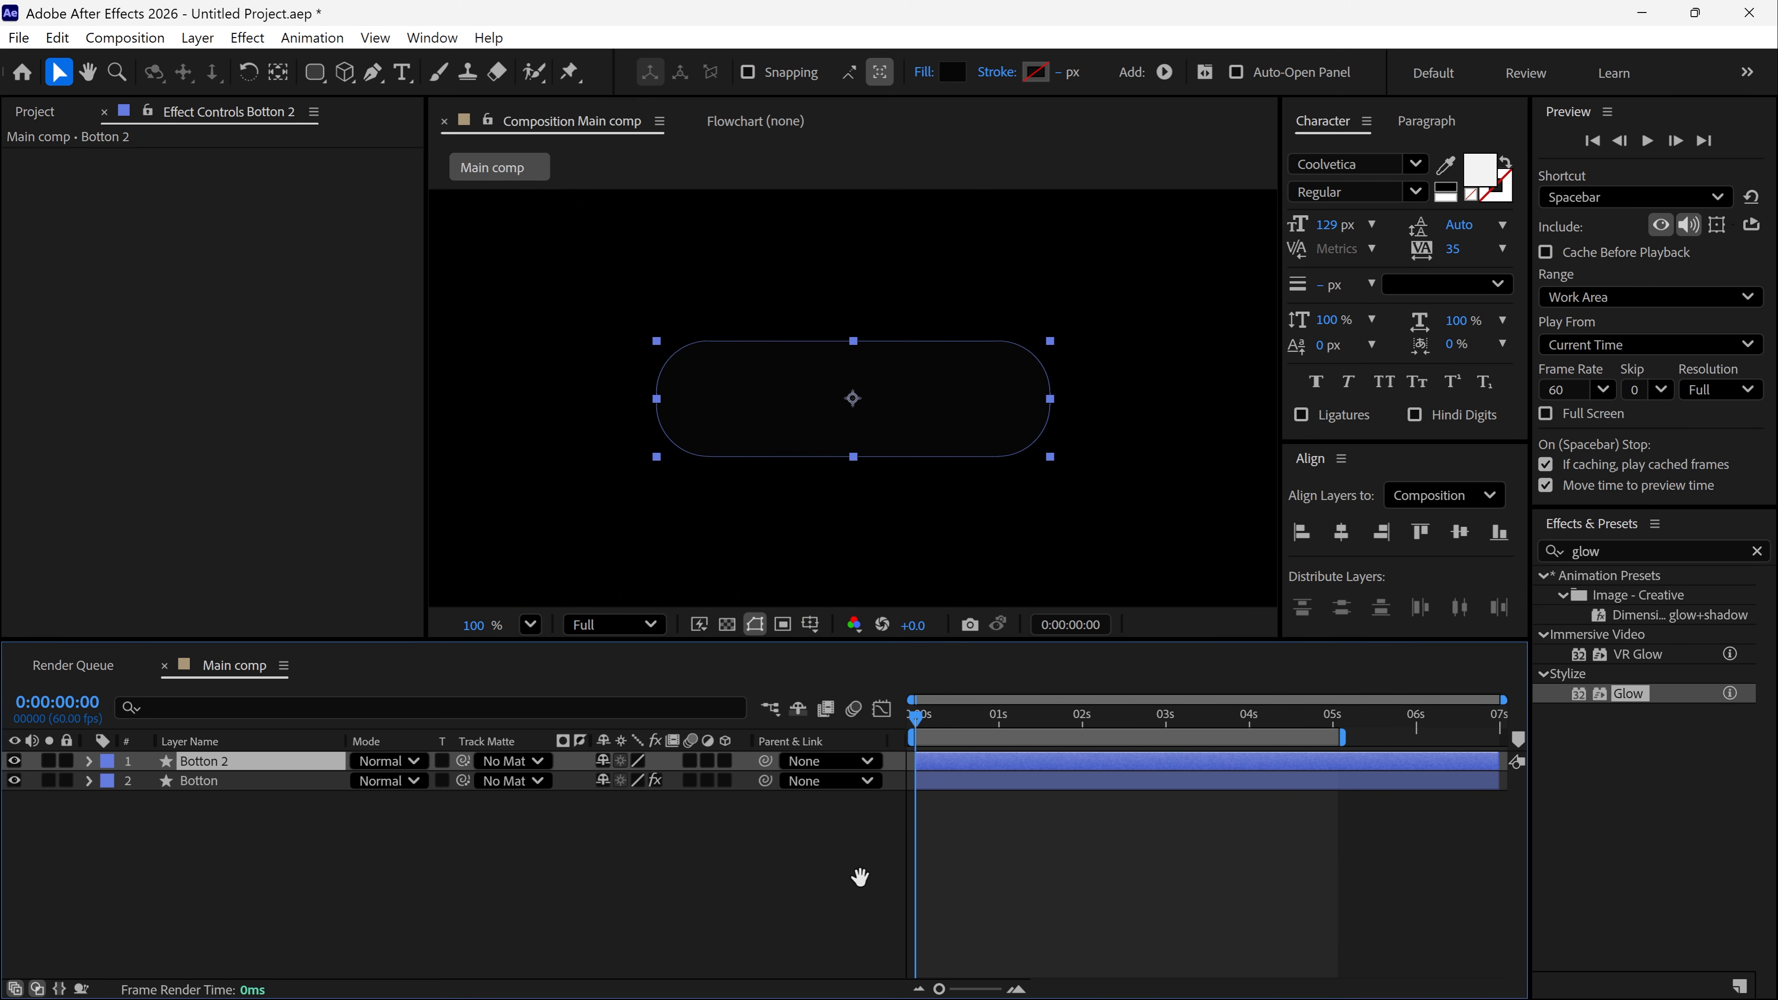
{"action": "key", "text": "space"}
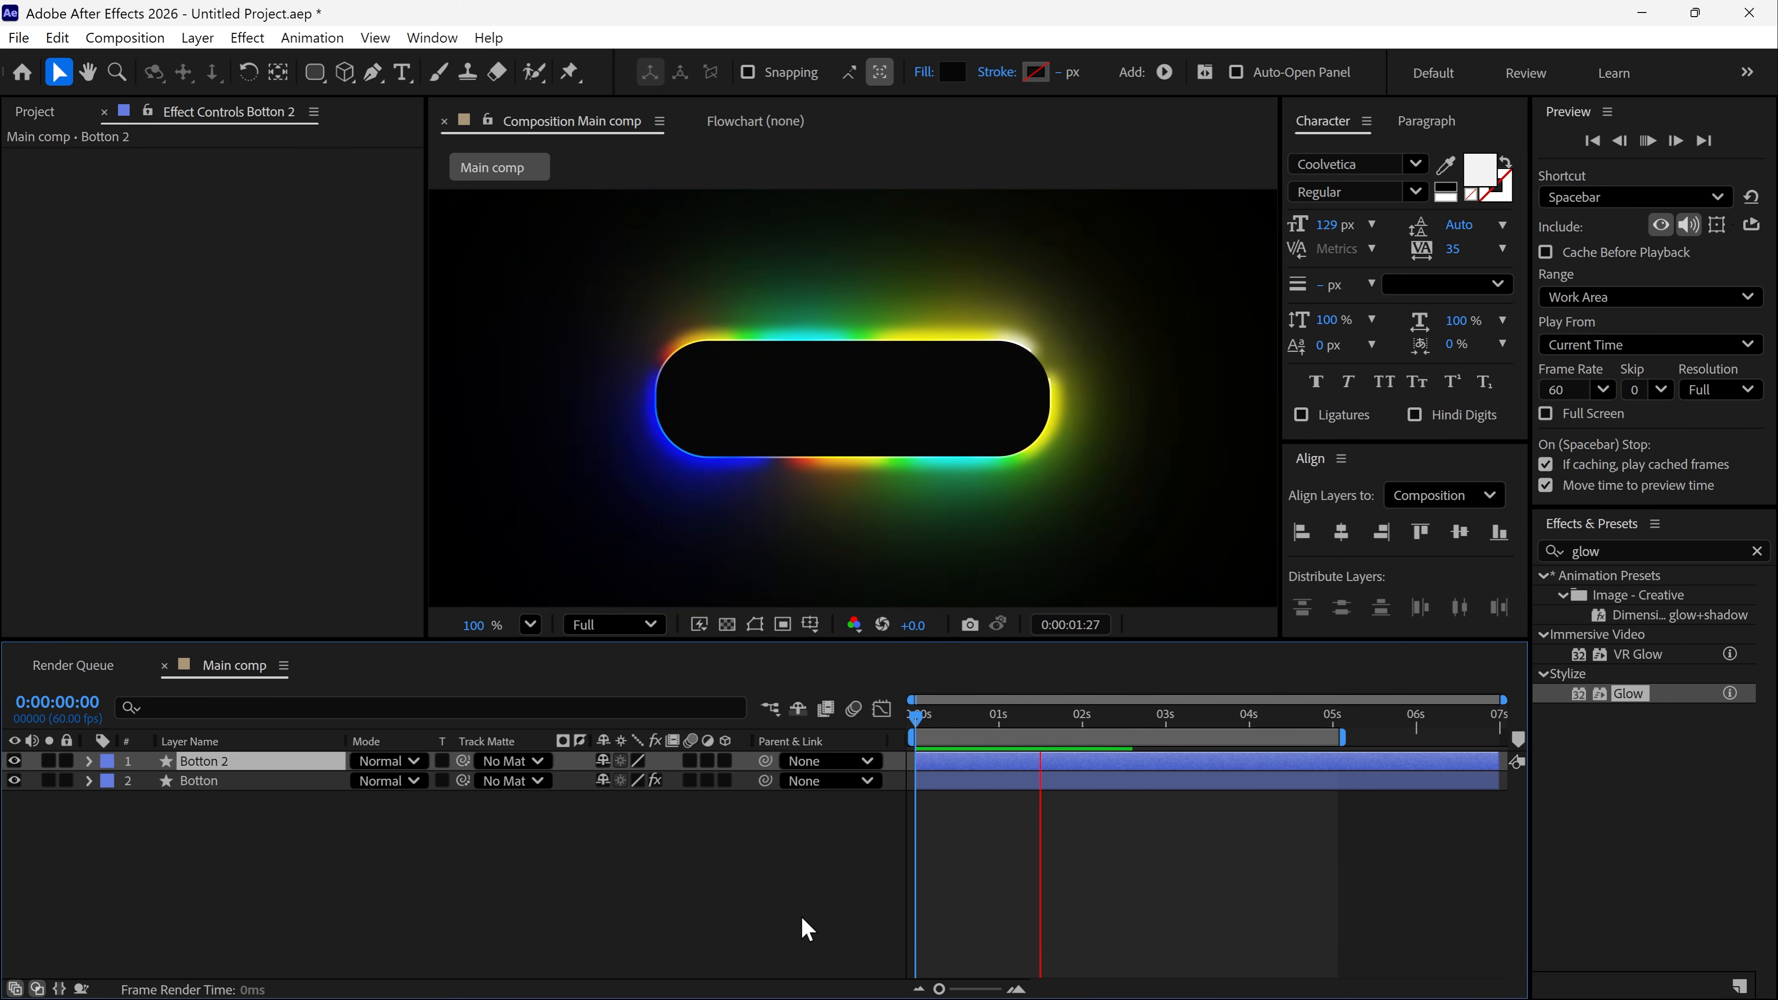
{"action": "key", "text": "space"}
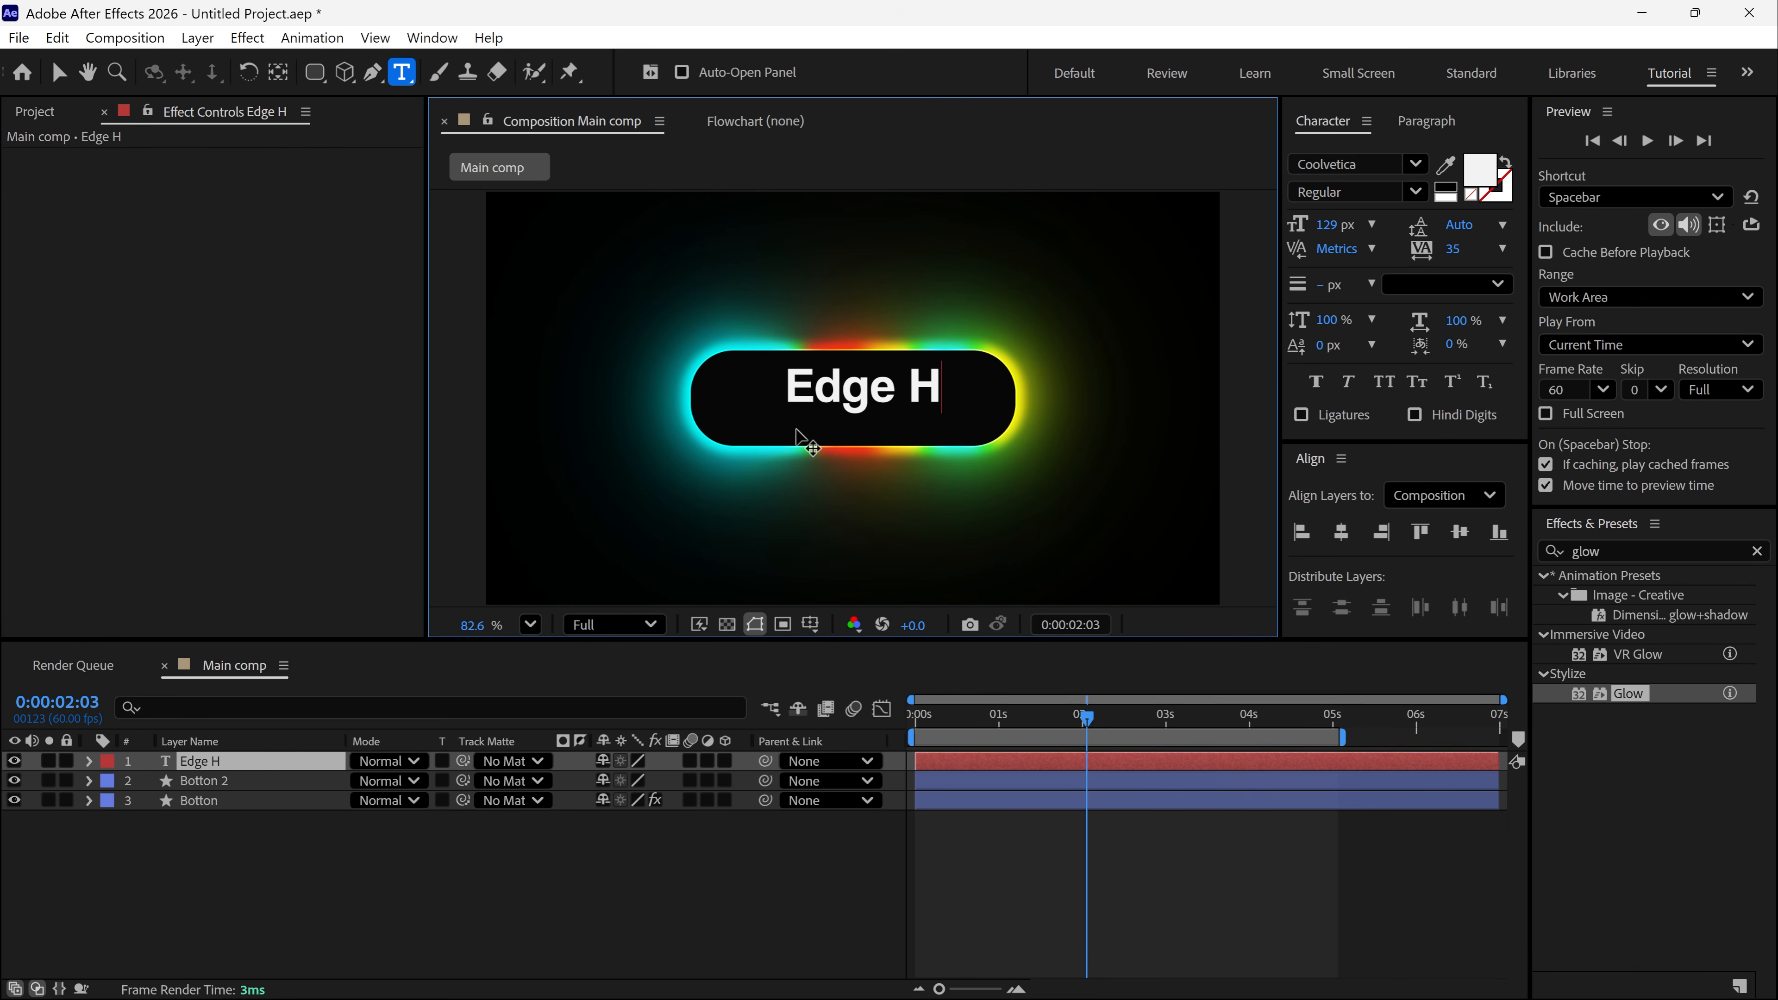
- Add the text "Edge Glow" at 91 px, center it horizontally and vertically in the composition, and preview the result
{"action": "key", "text": "v"}
{"action": "left_click", "coordinate": [1341, 532]}
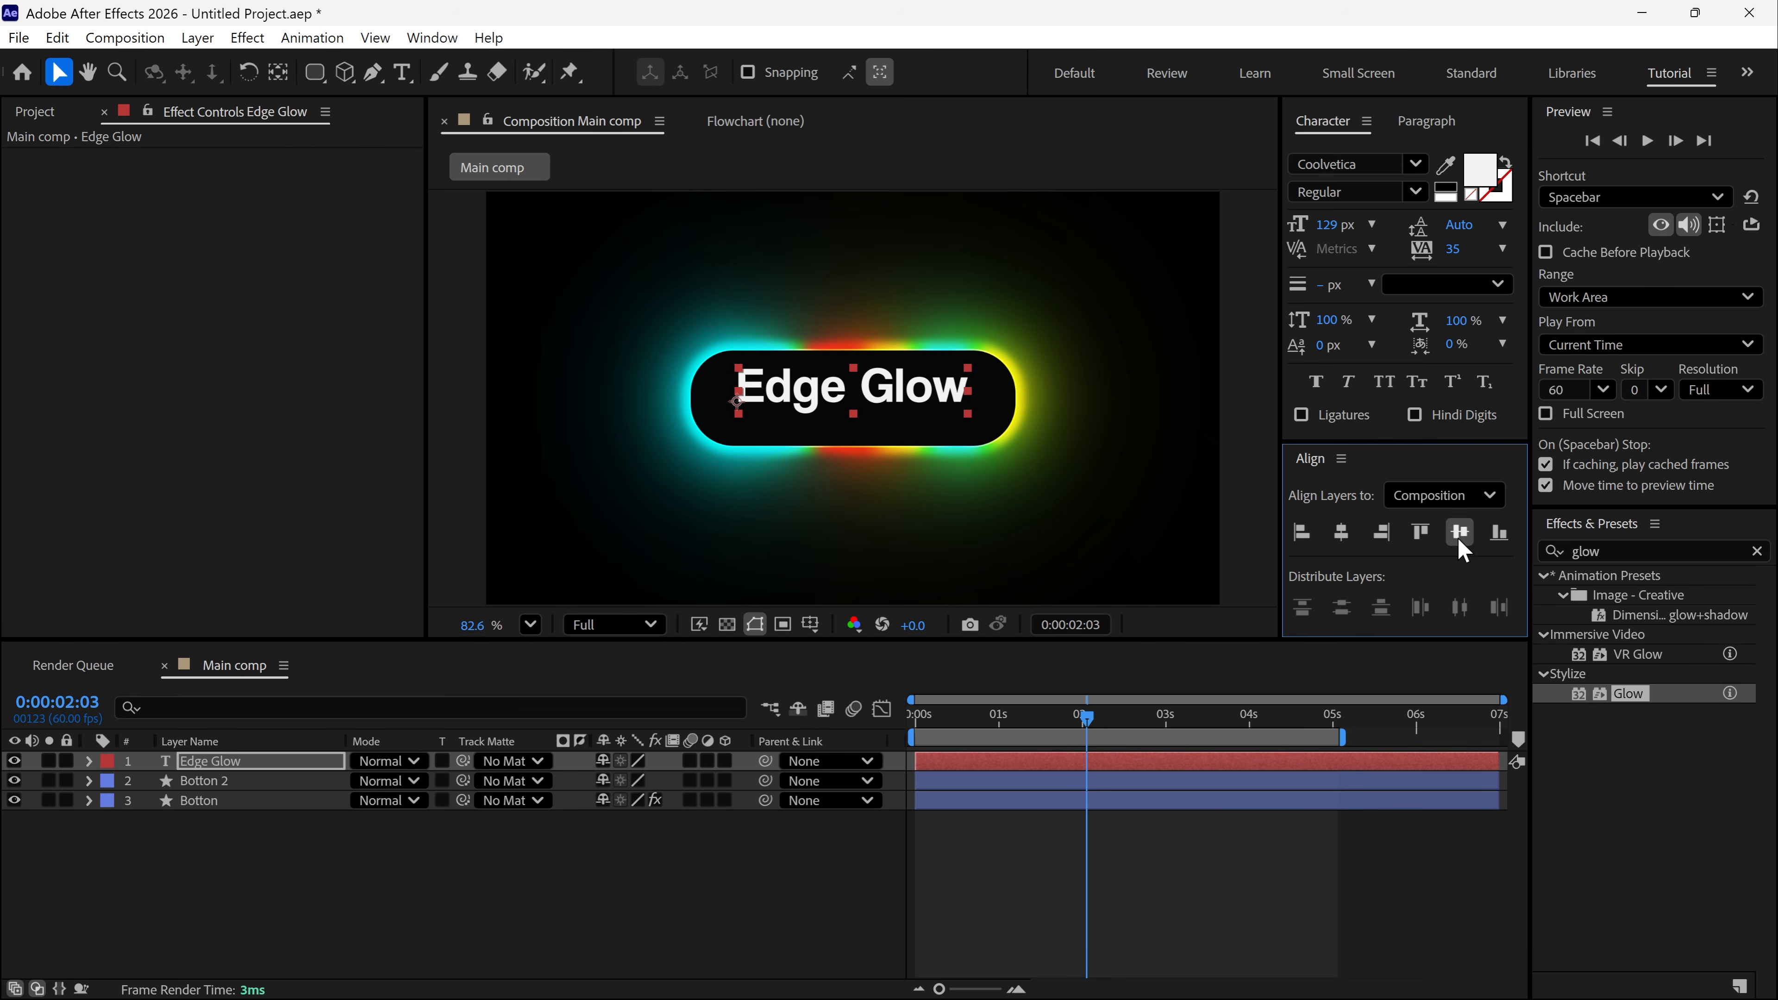
{"action": "left_click", "coordinate": [1460, 531]}
{"action": "left_click_drag", "start_coordinate": [1330, 224], "coordinate": [1299, 240]}
{"action": "left_click", "coordinate": [1342, 533]}
{"action": "left_click", "coordinate": [1460, 533]}
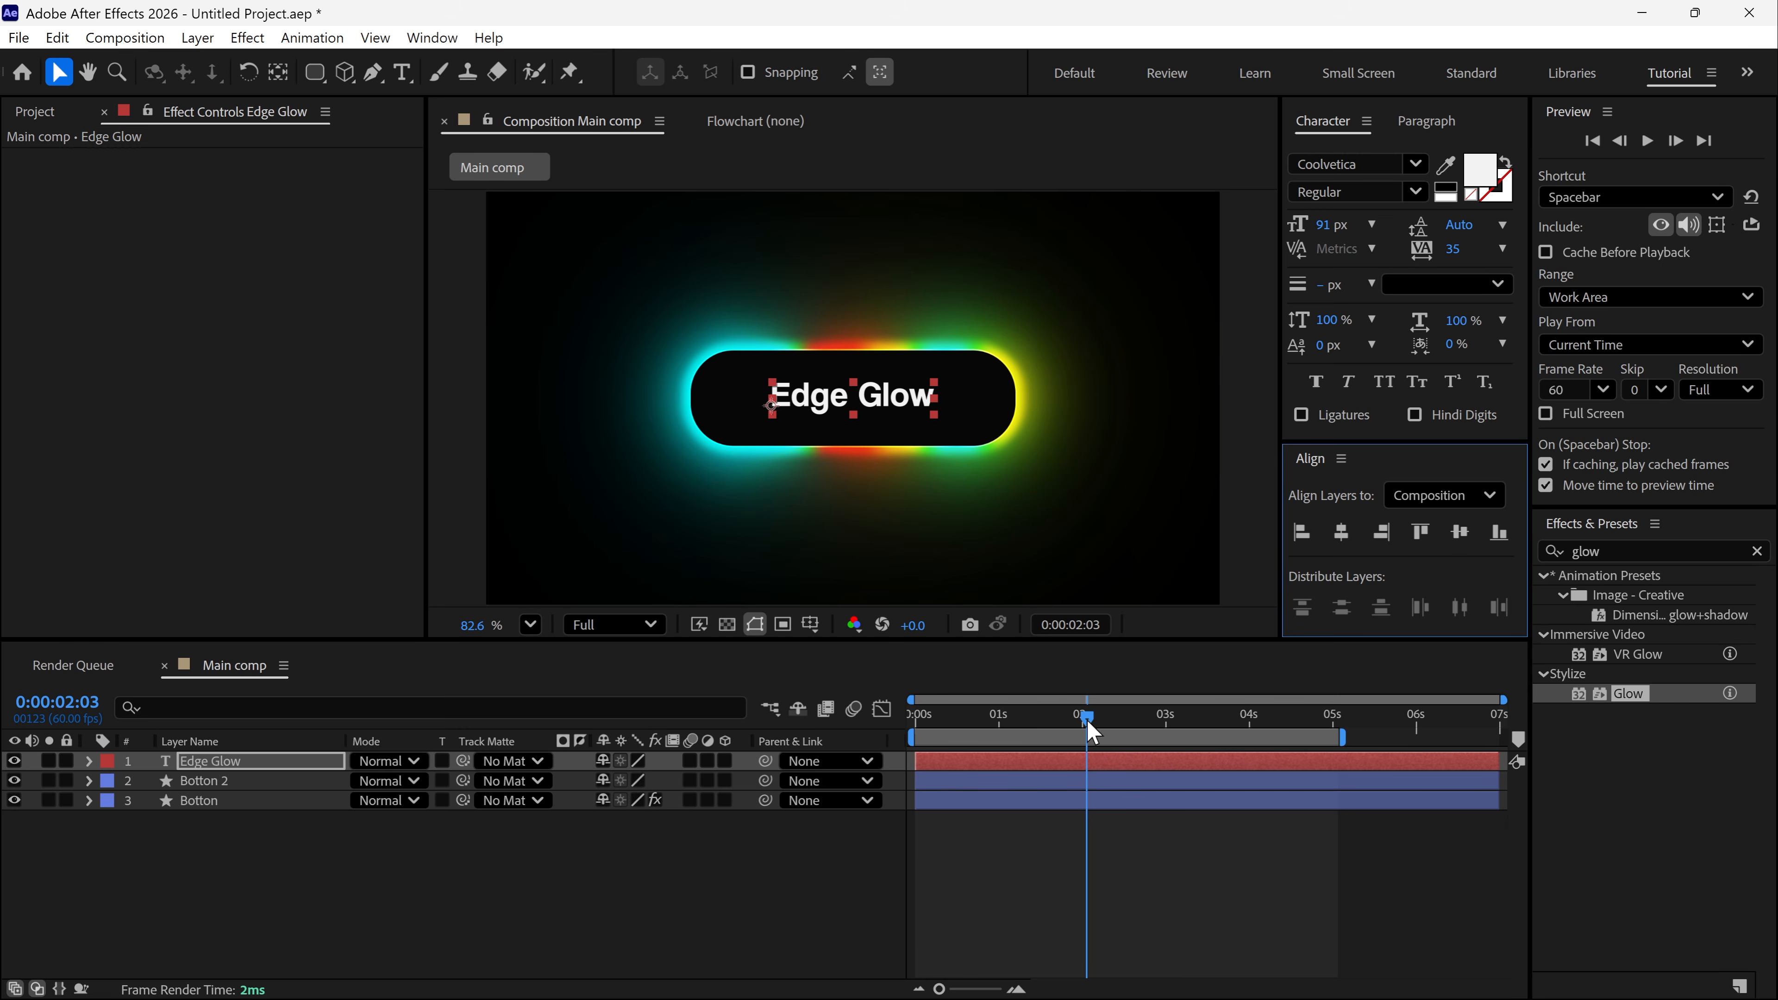
{"action": "left_click_drag", "start_coordinate": [1088, 721], "coordinate": [890, 747]}
{"action": "key", "text": "space"}
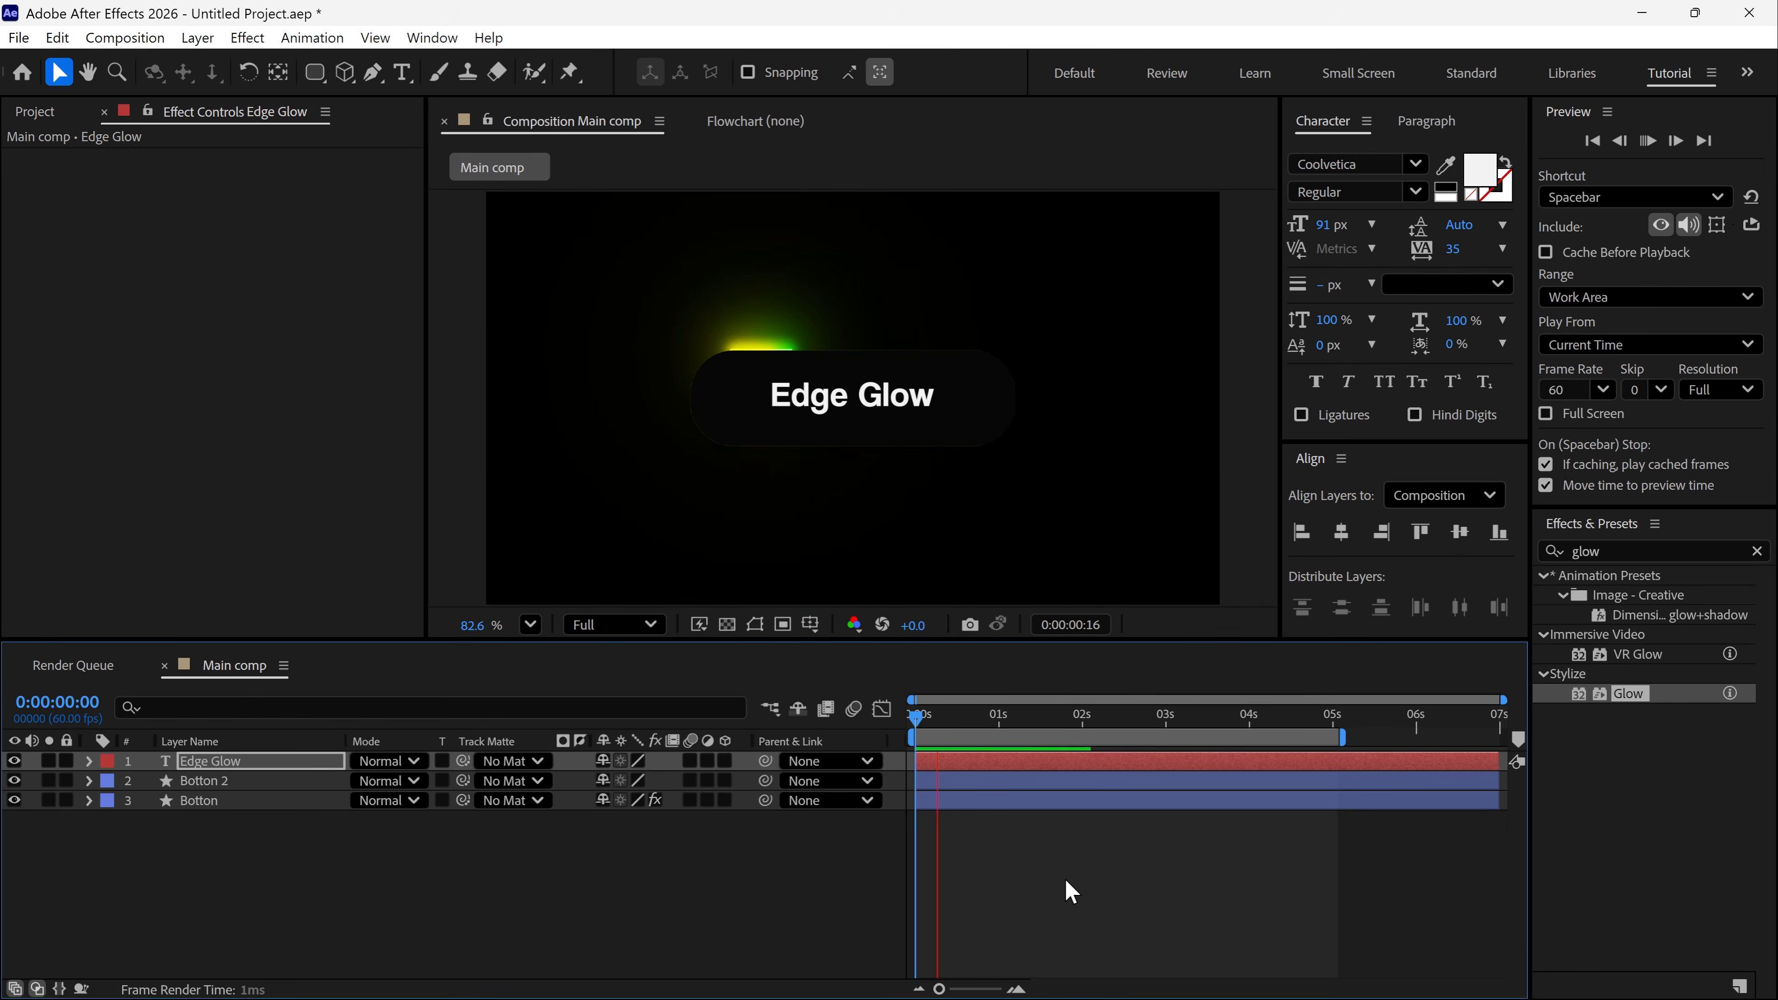
{"action": "left_click_drag", "start_coordinate": [993, 718], "coordinate": [910, 730]}
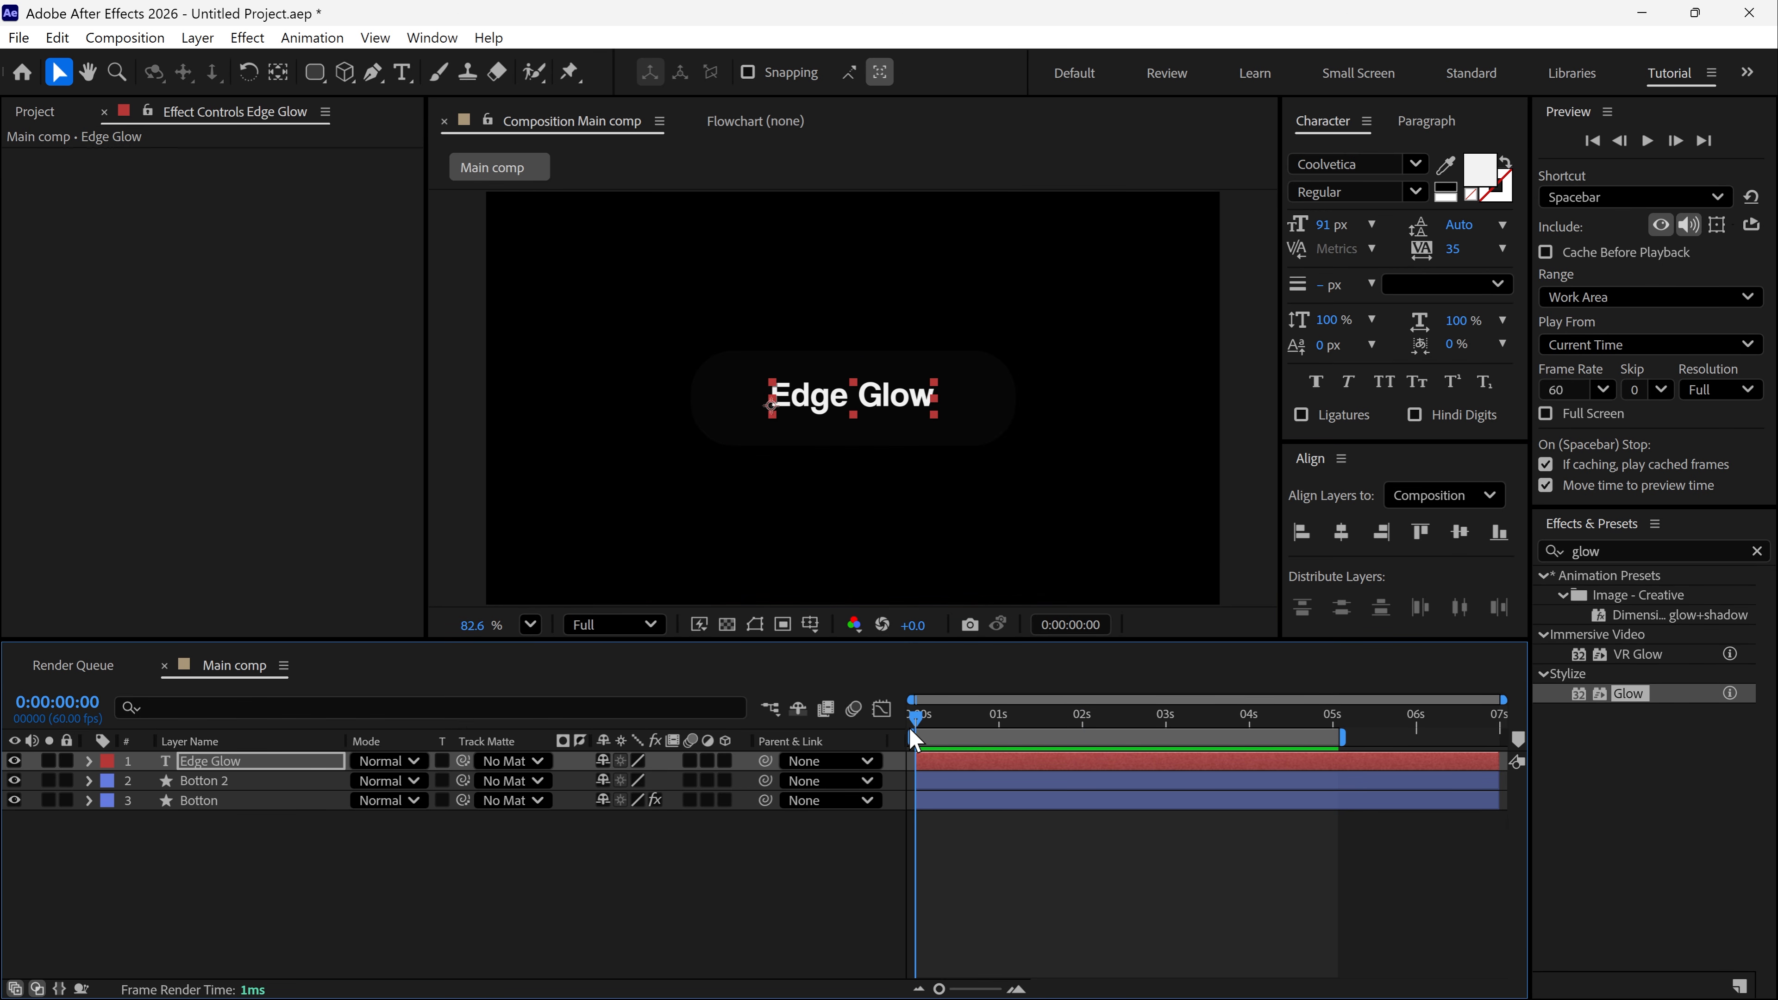
- Draw a circular mask on the Edge Glow text layer, centred on the text and large enough to enclose it
{"action": "left_click", "coordinate": [312, 768]}
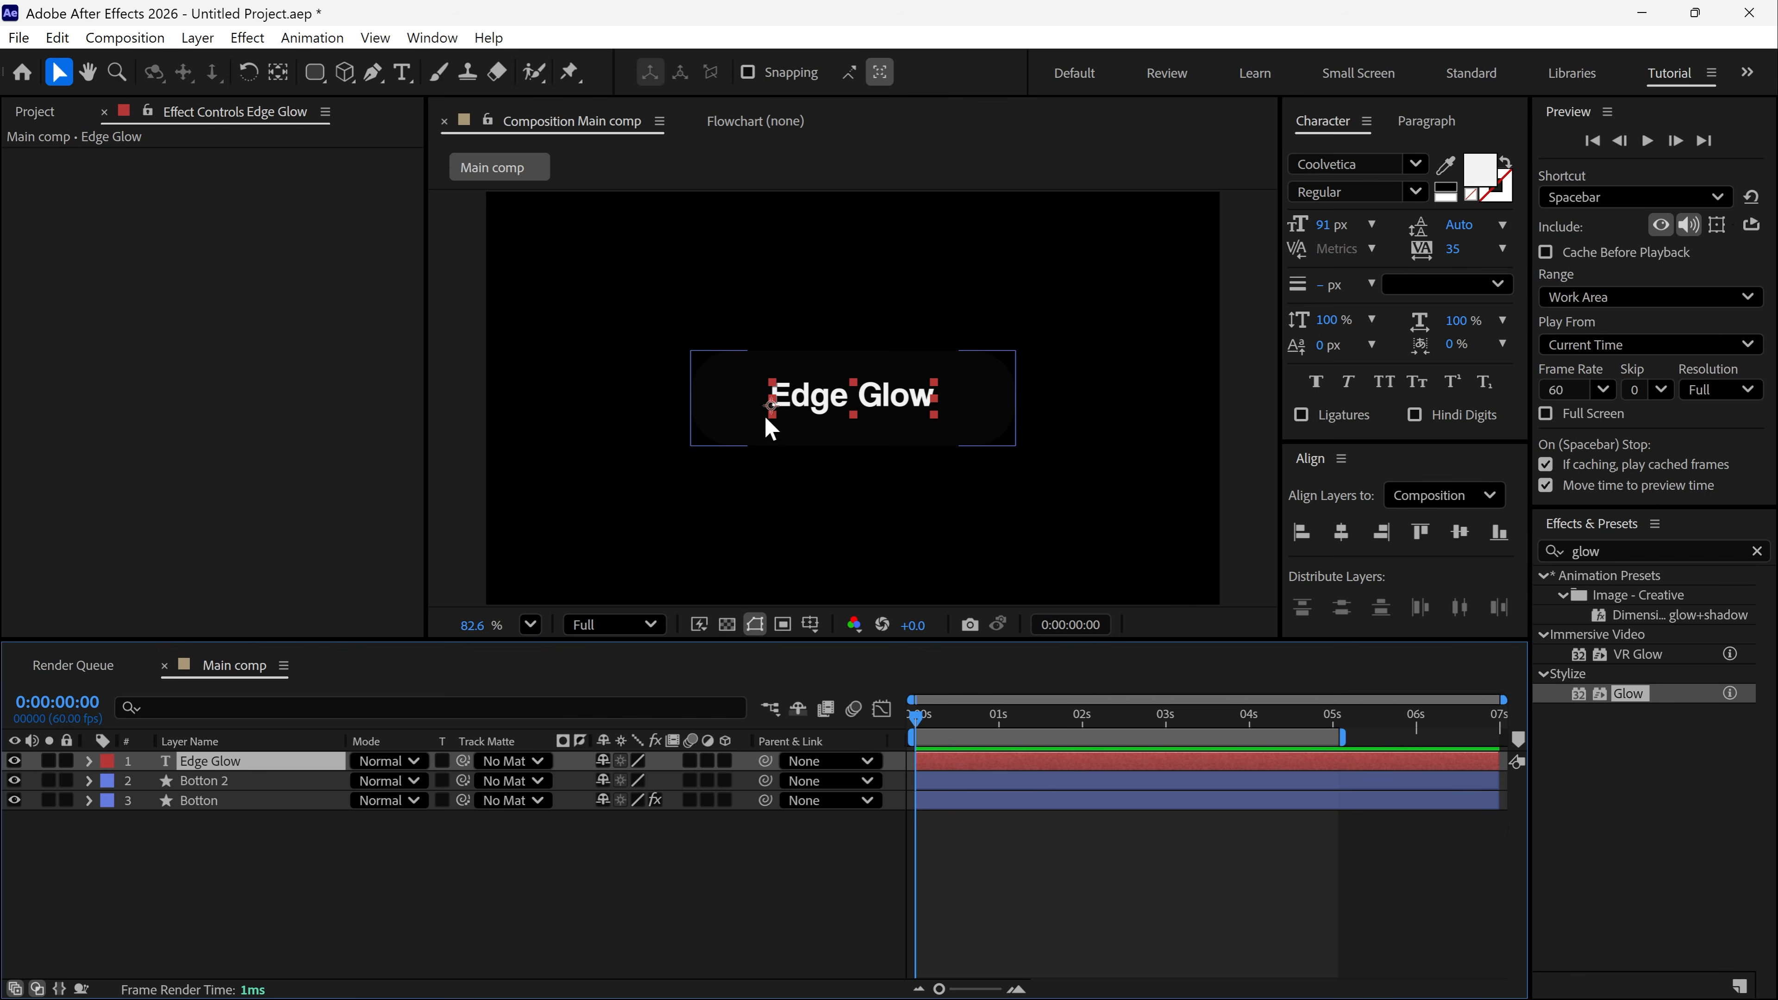
{"action": "left_click_drag", "start_coordinate": [320, 92], "coordinate": [378, 119]}
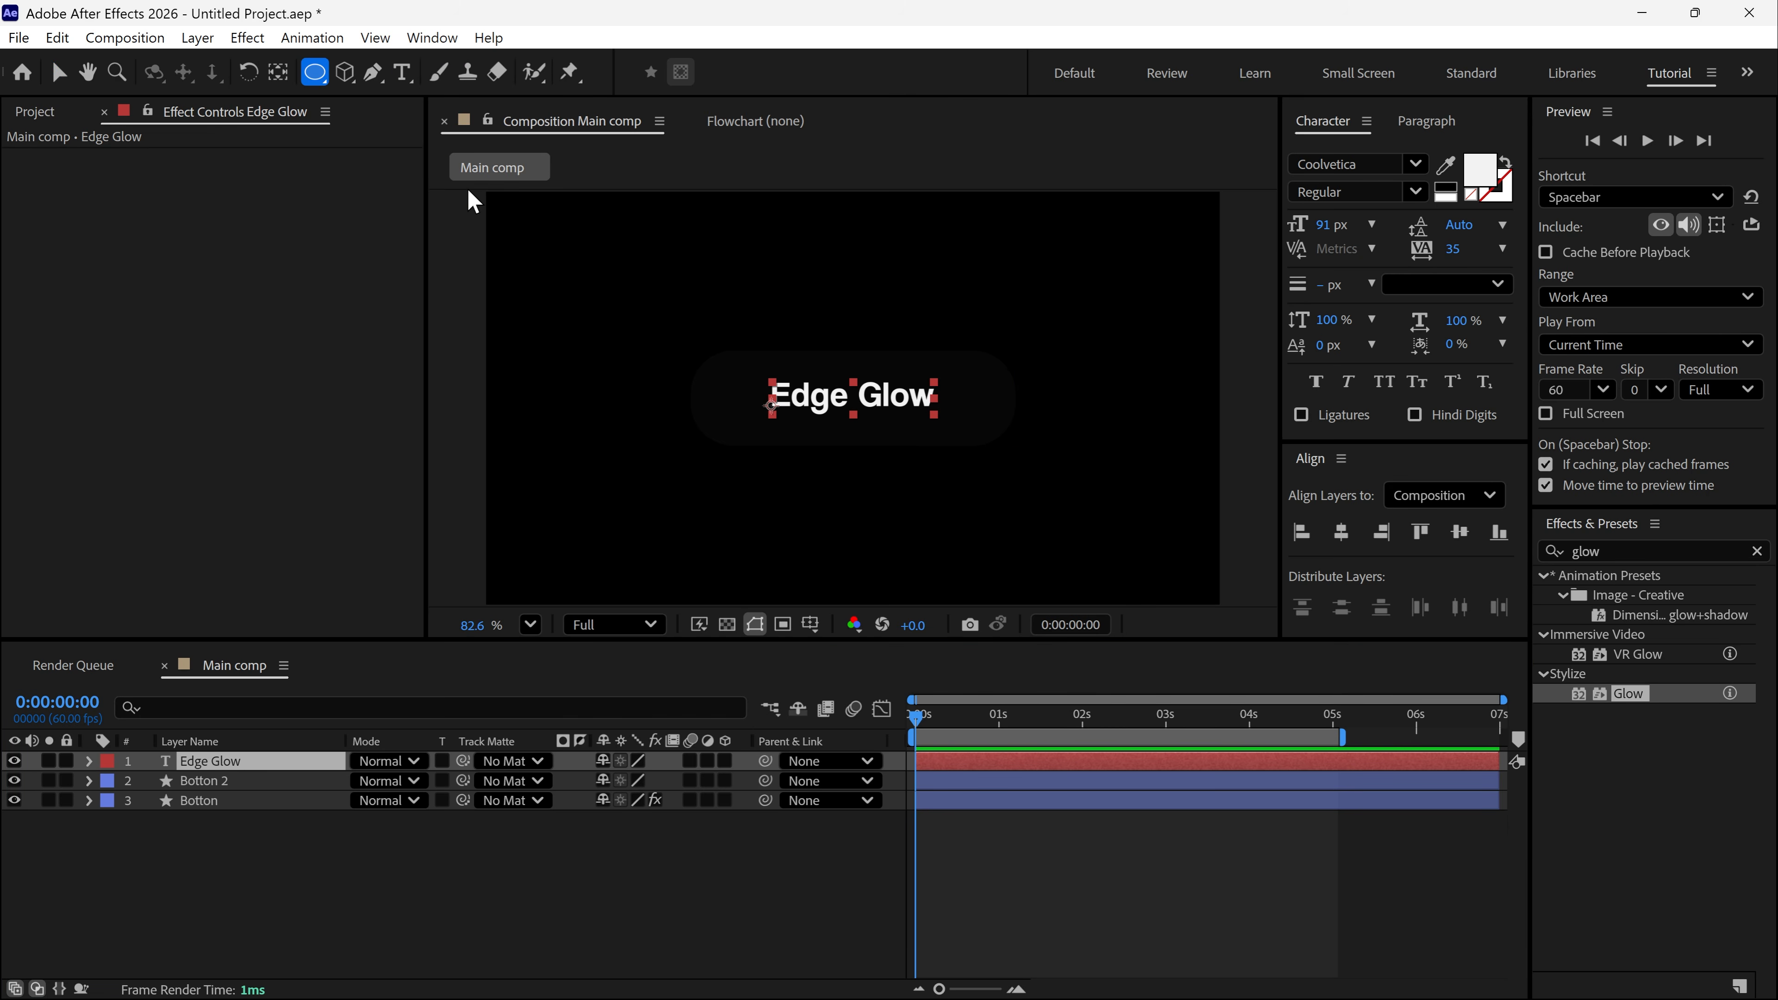
{"action": "mouse_move", "coordinate": [851, 396]}
{"action": "left_mouse_down"}
{"action": "mouse_move", "coordinate": [910, 441]}
{"action": "mouse_move", "coordinate": [977, 456]}
{"action": "mouse_move", "coordinate": [946, 468]}
{"action": "left_mouse_up"}
{"action": "key", "text": "space"}
- Keyframe the Edge Glow mask path at 0:00:01:26, and shrink the circle to a tiny point at its centre at 0:00:00:00
{"action": "left_click_drag", "start_coordinate": [920, 721], "coordinate": [1036, 730]}
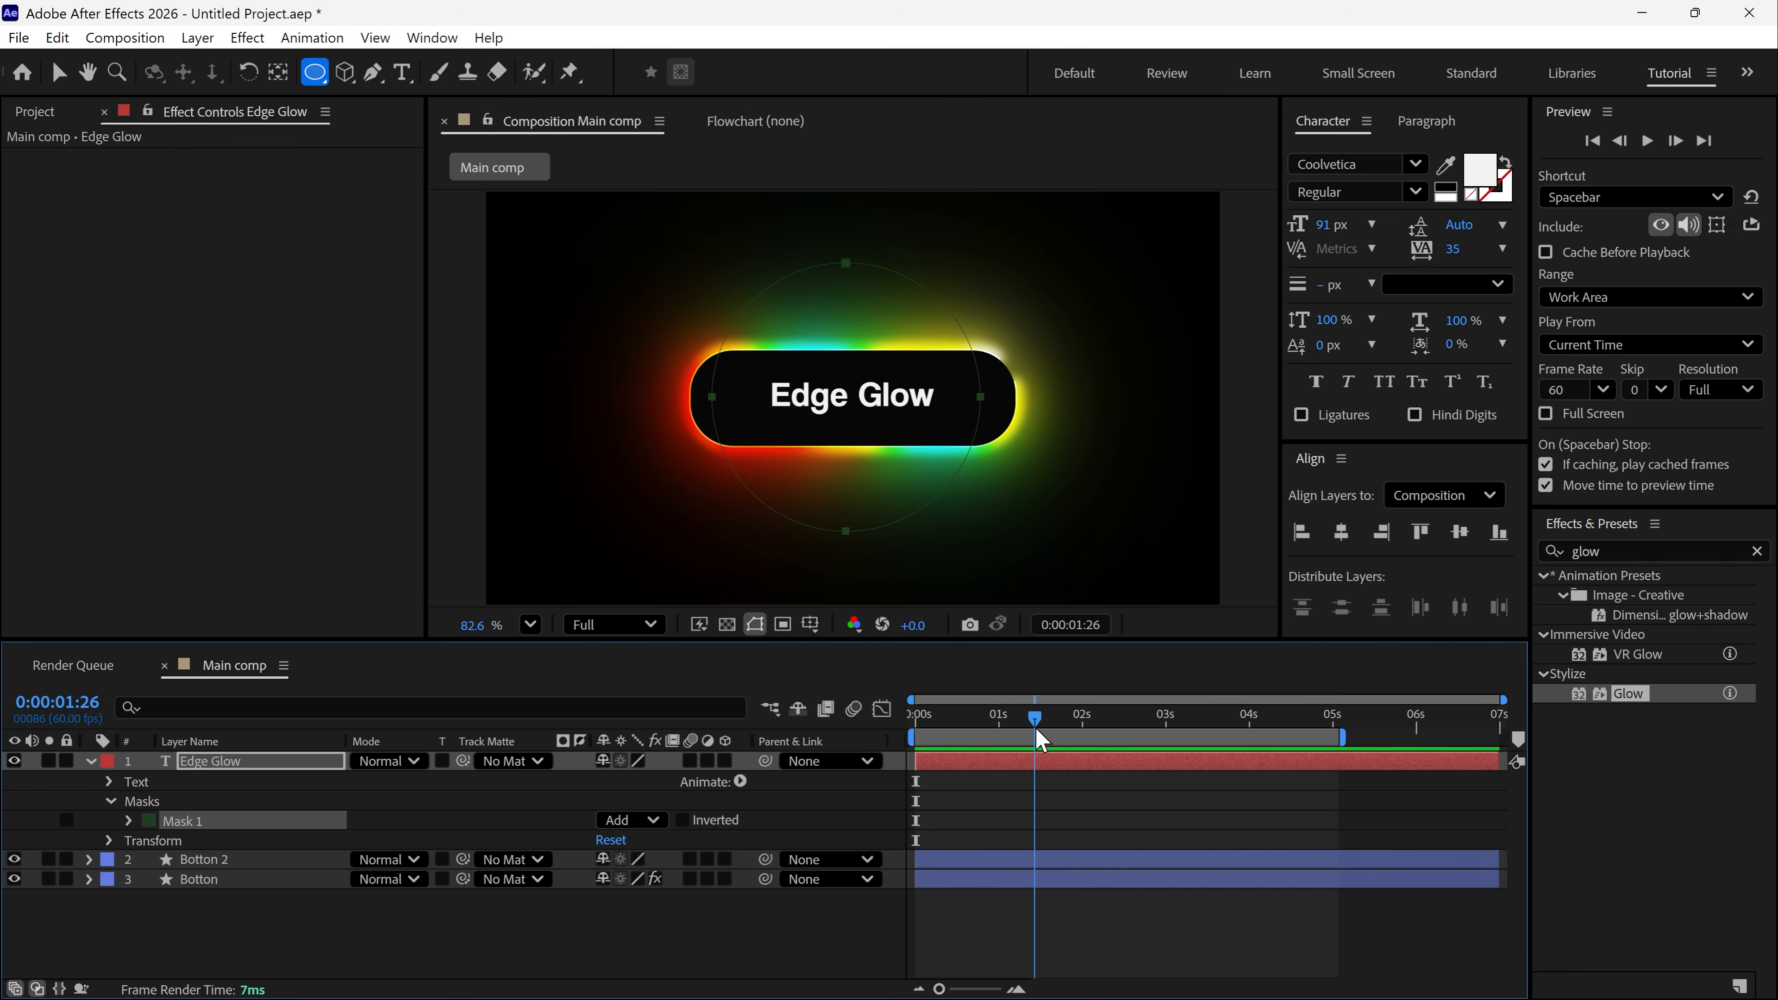
{"action": "key", "text": "alt+m"}
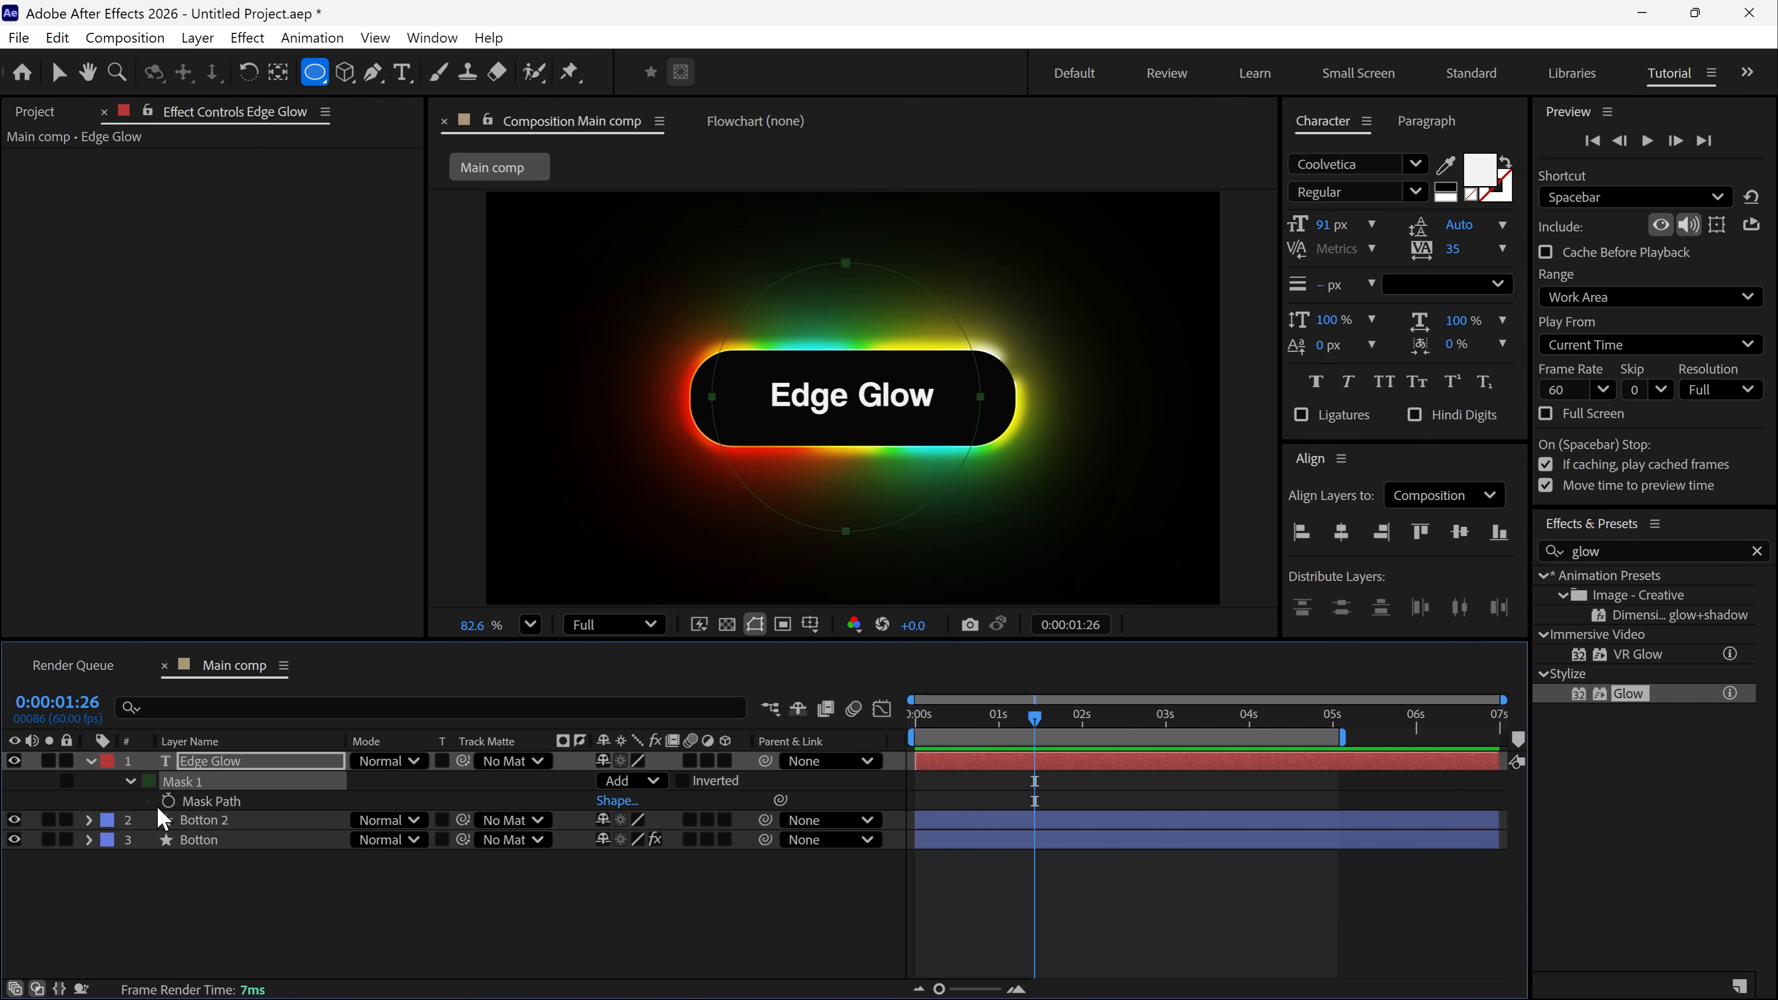
{"action": "key", "text": "Home"}
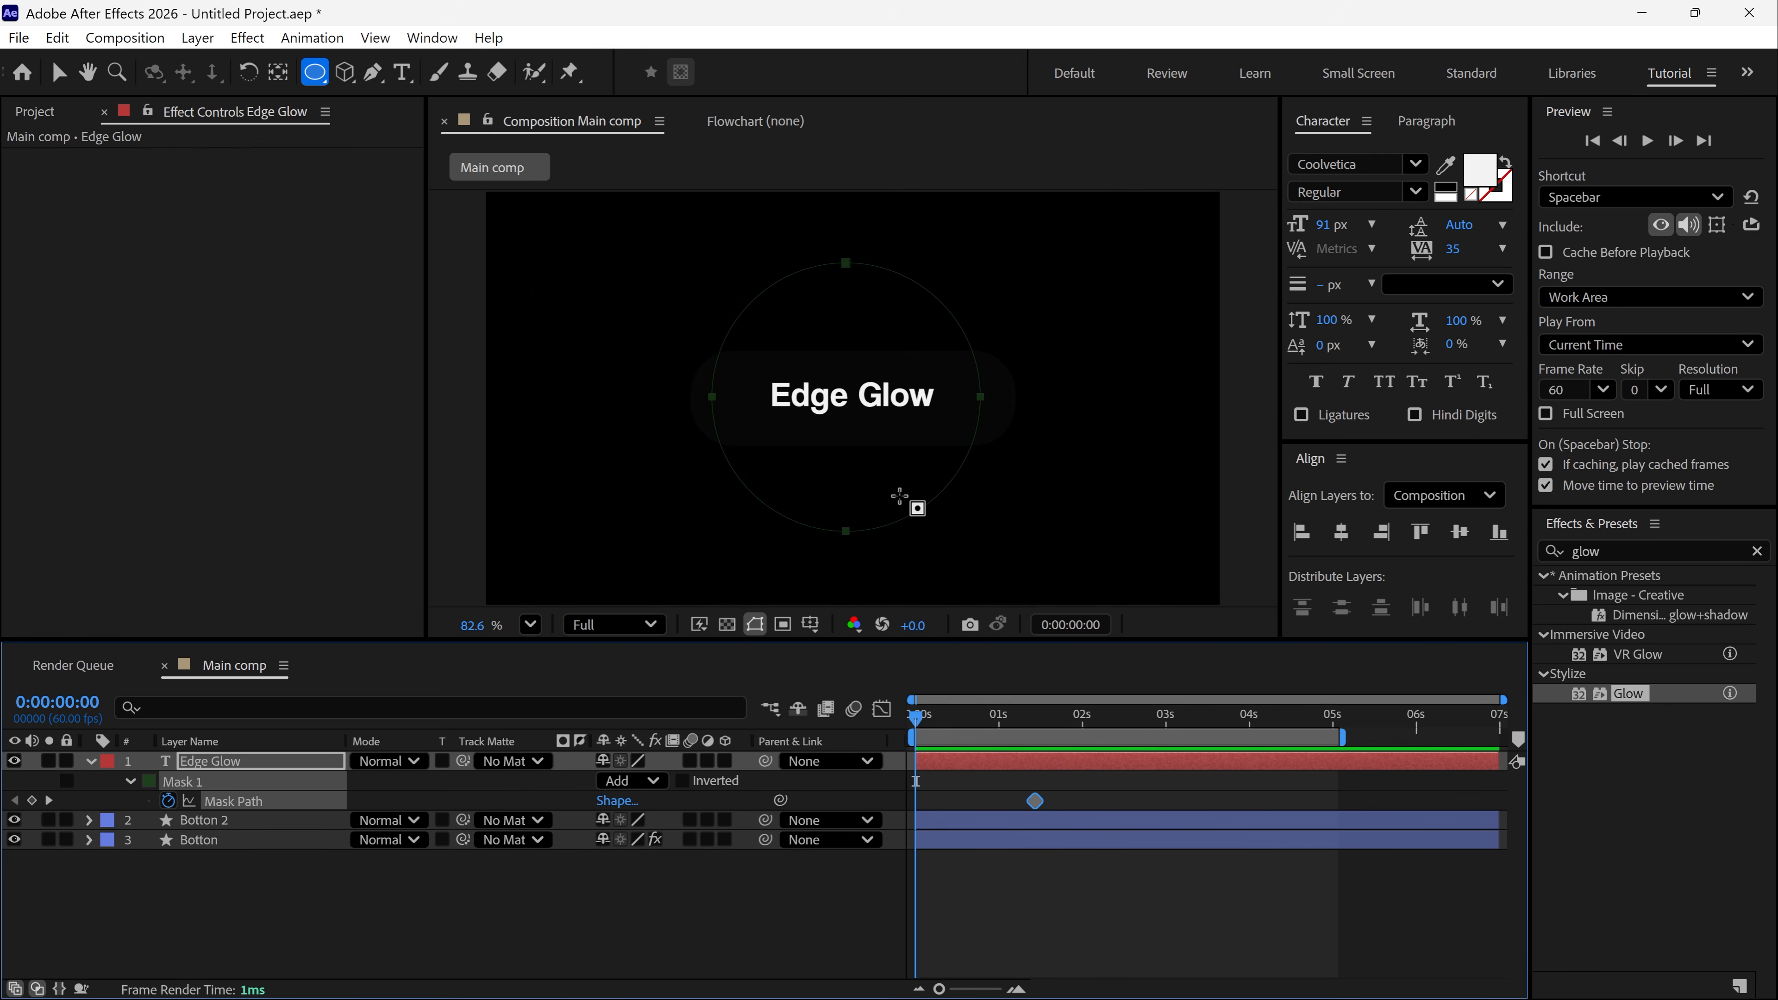
{"action": "key", "text": "v"}
{"action": "left_click", "coordinate": [984, 400]}
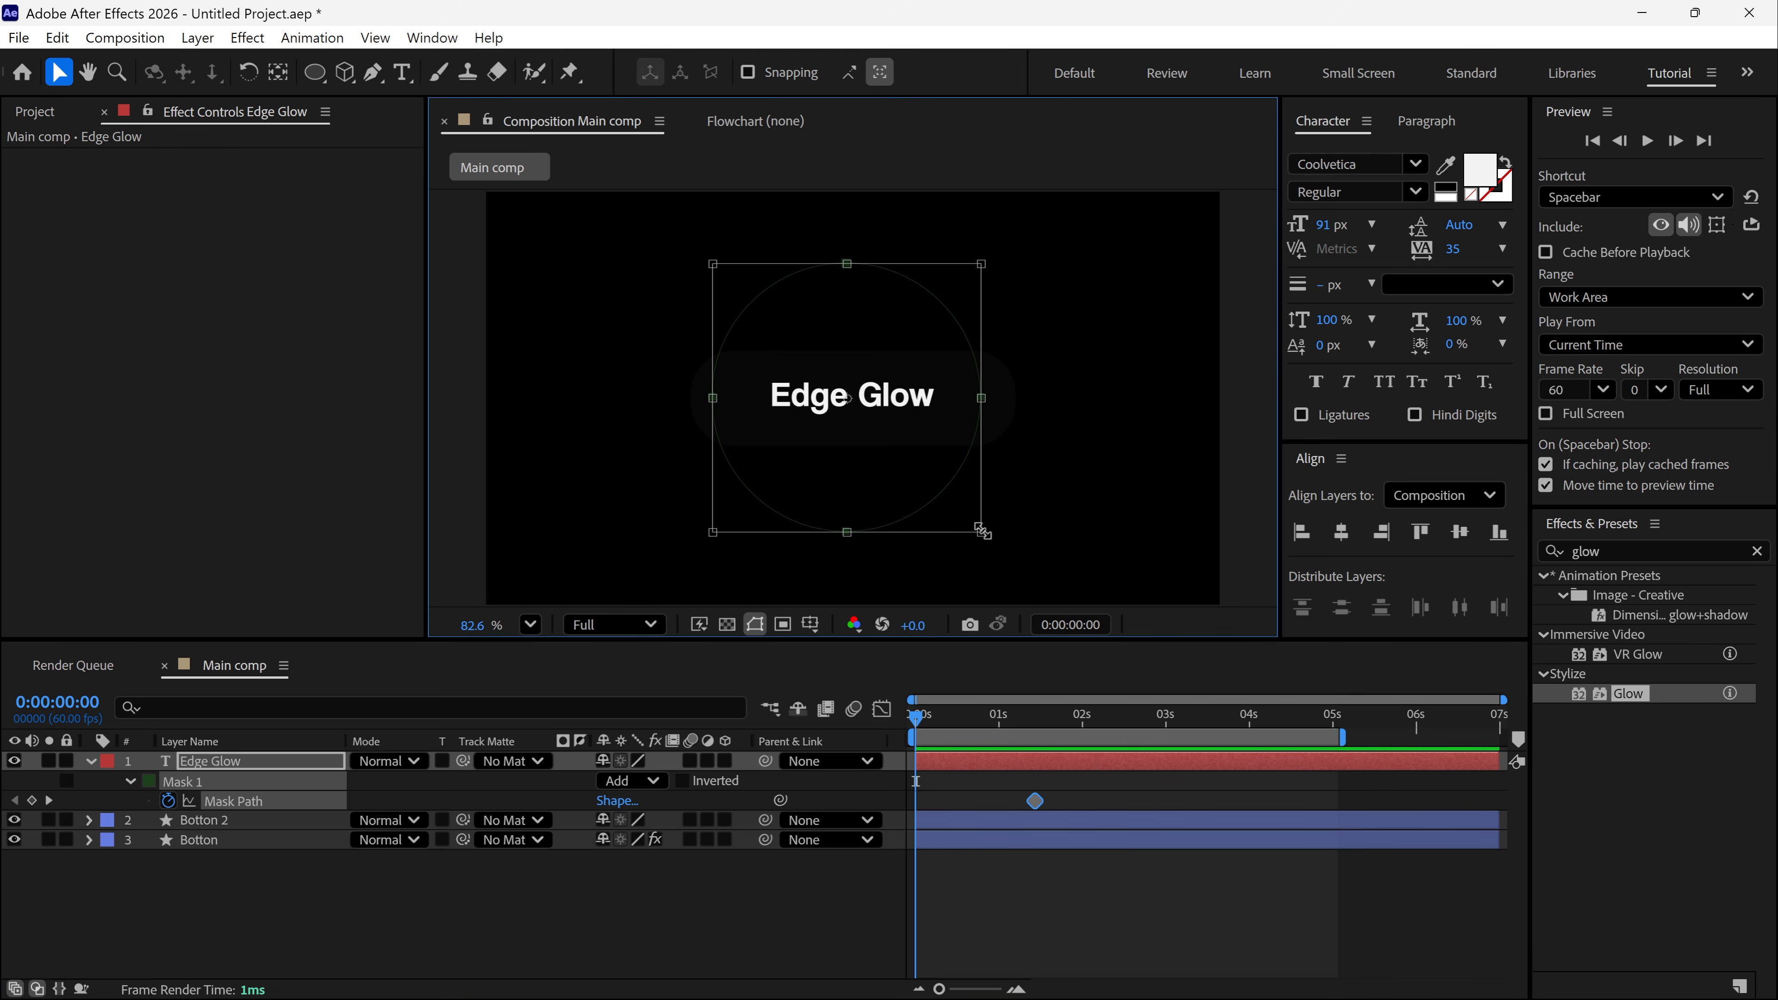
{"action": "left_click_drag", "start_coordinate": [984, 532], "coordinate": [849, 412]}
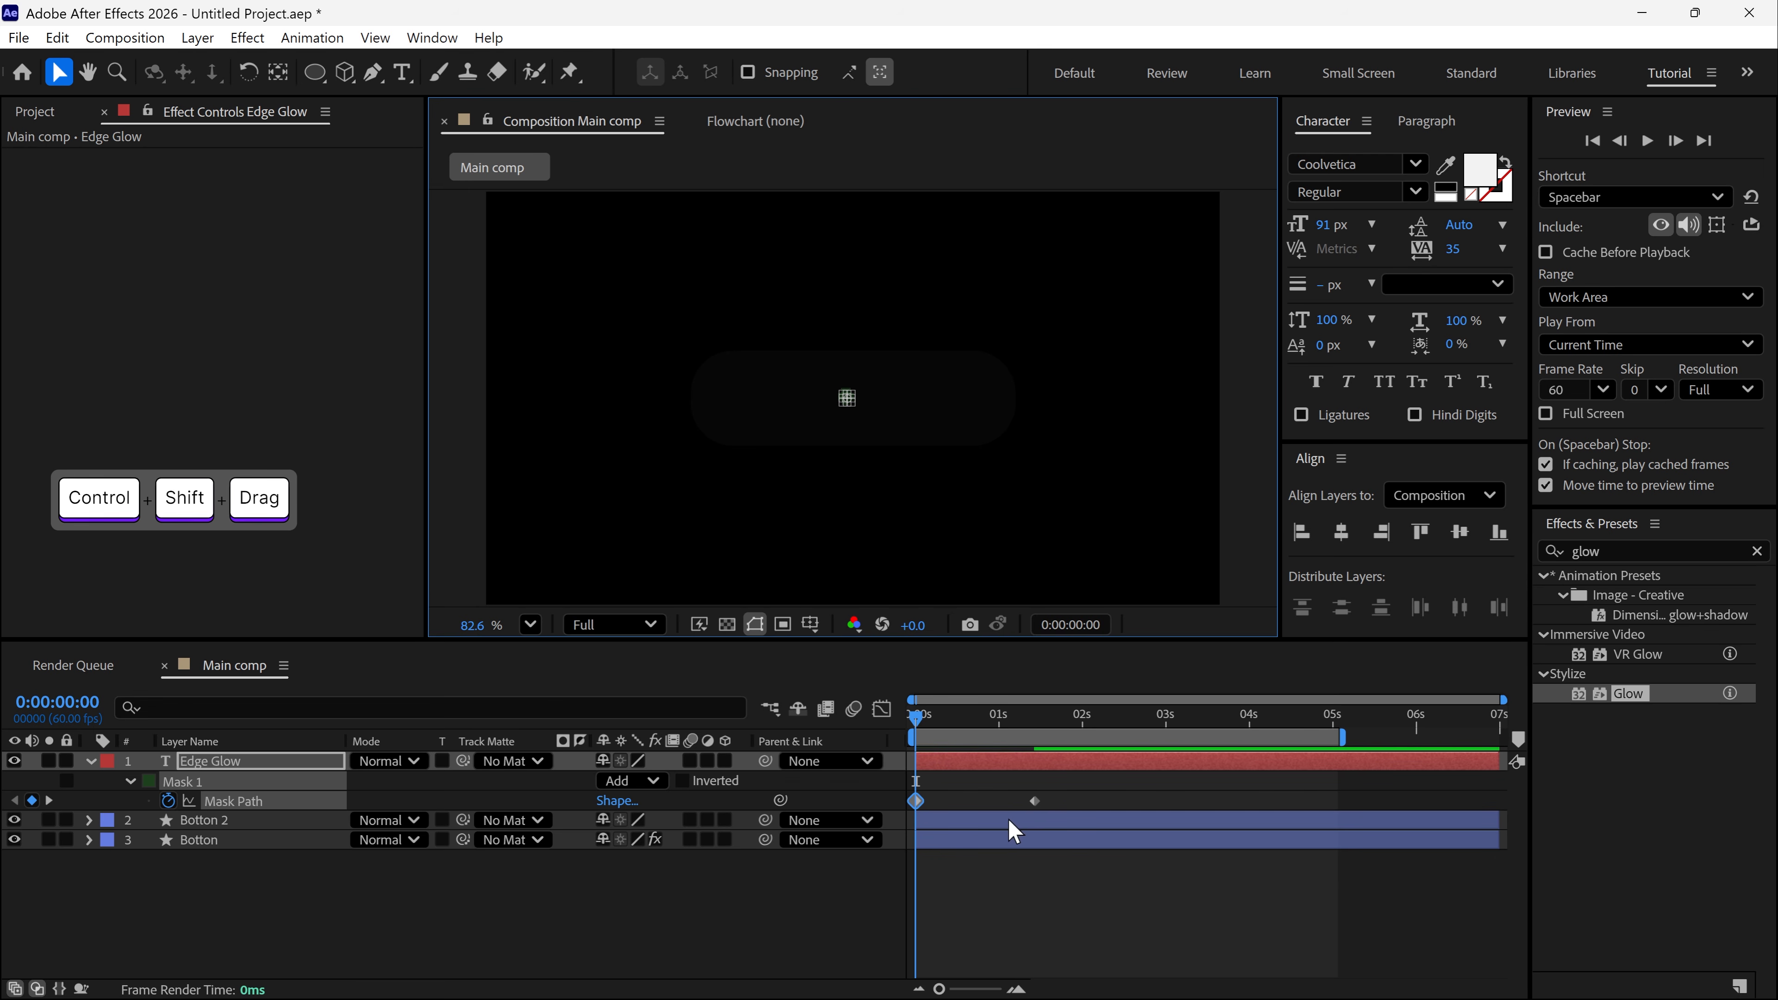
- Apply Easy Ease to both Mask Path keyframes and preview the text reveal
{"action": "left_click_drag", "start_coordinate": [1070, 797], "coordinate": [863, 836]}
{"action": "key", "text": "F9"}
{"action": "key", "text": "space"}
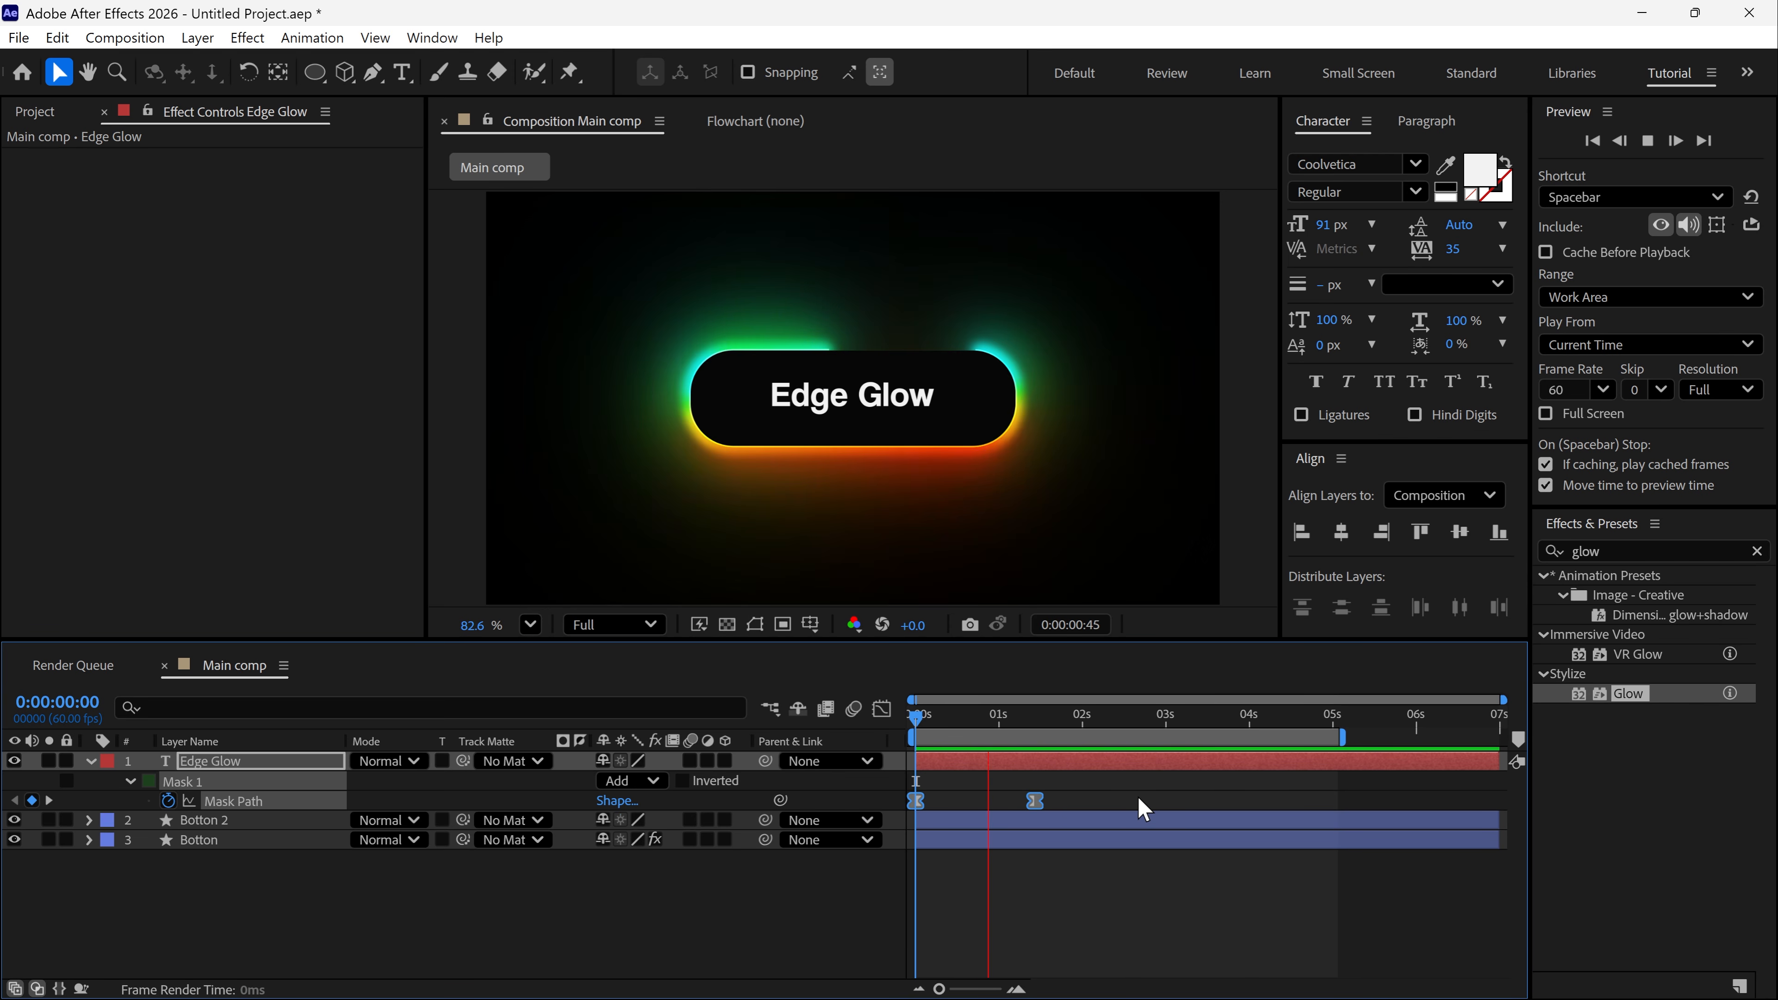
- Set the feather of the Edge Glow text mask to 50 pixels and preview the softened reveal
{"action": "left_click", "coordinate": [984, 728]}
{"action": "left_click_drag", "start_coordinate": [984, 729], "coordinate": [952, 723]}
{"action": "key", "text": "f"}
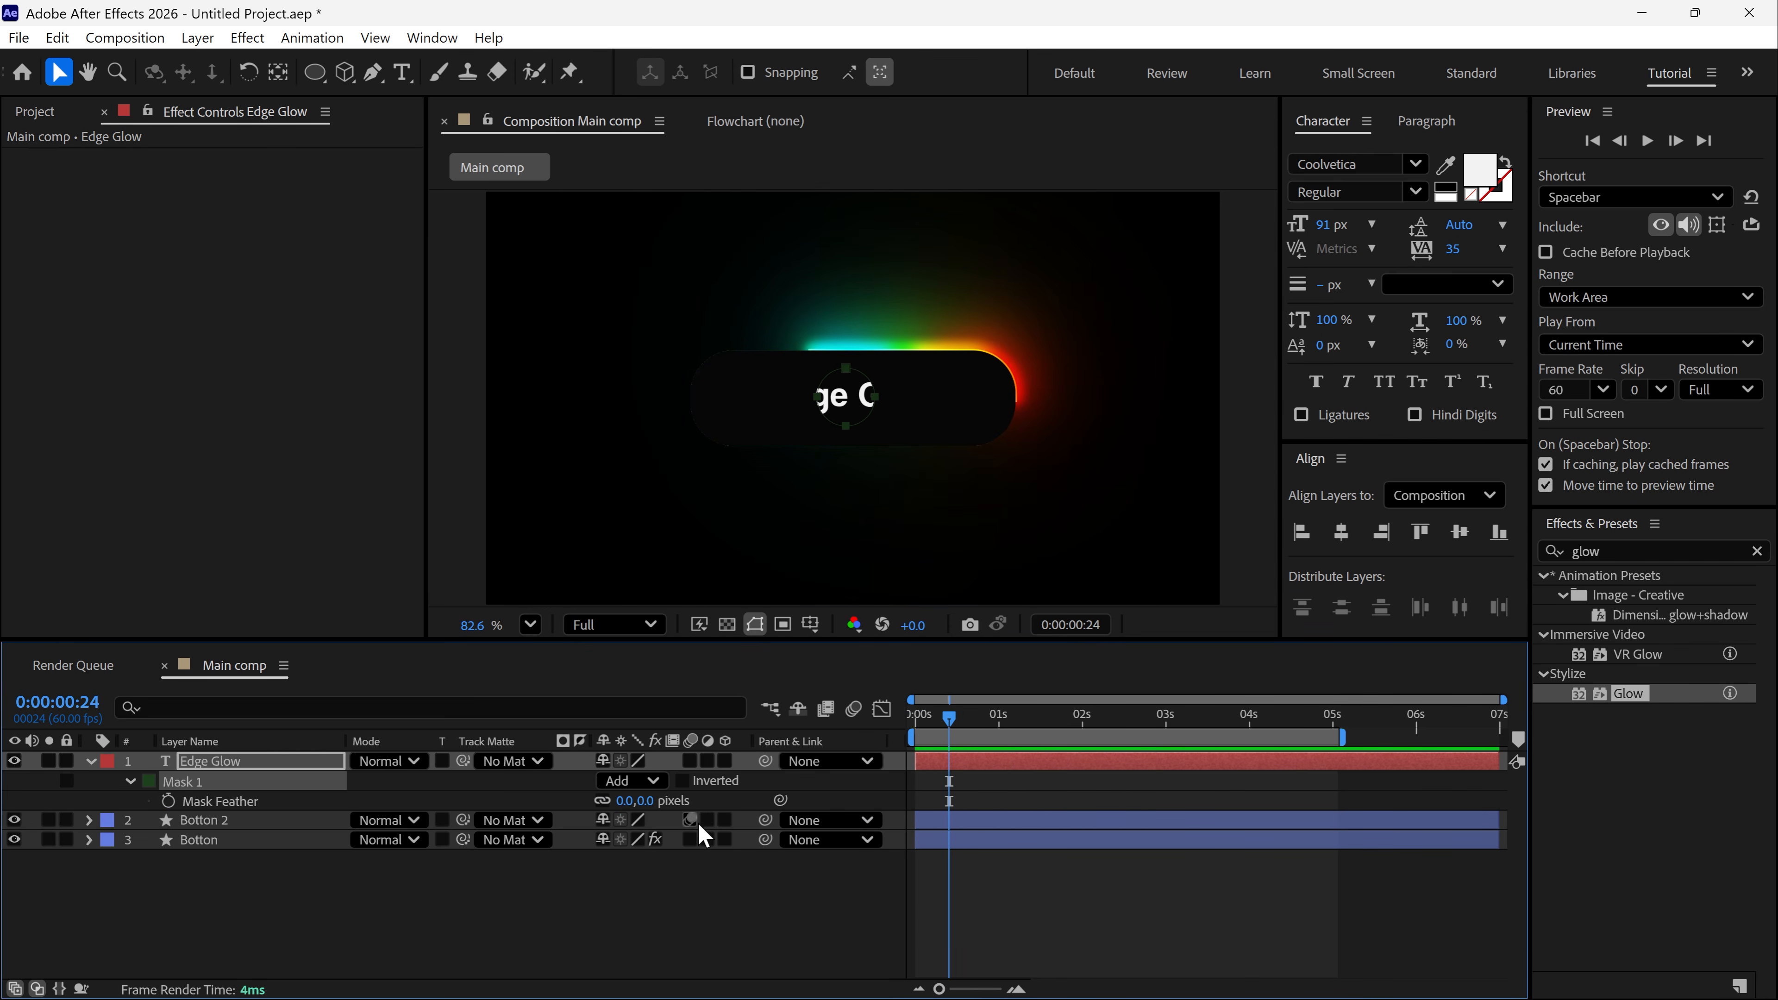
{"action": "left_click_drag", "start_coordinate": [645, 814], "coordinate": [812, 777]}
{"action": "left_click_drag", "start_coordinate": [970, 715], "coordinate": [916, 722]}
{"action": "key", "text": "space"}
{"action": "key", "text": "space"}
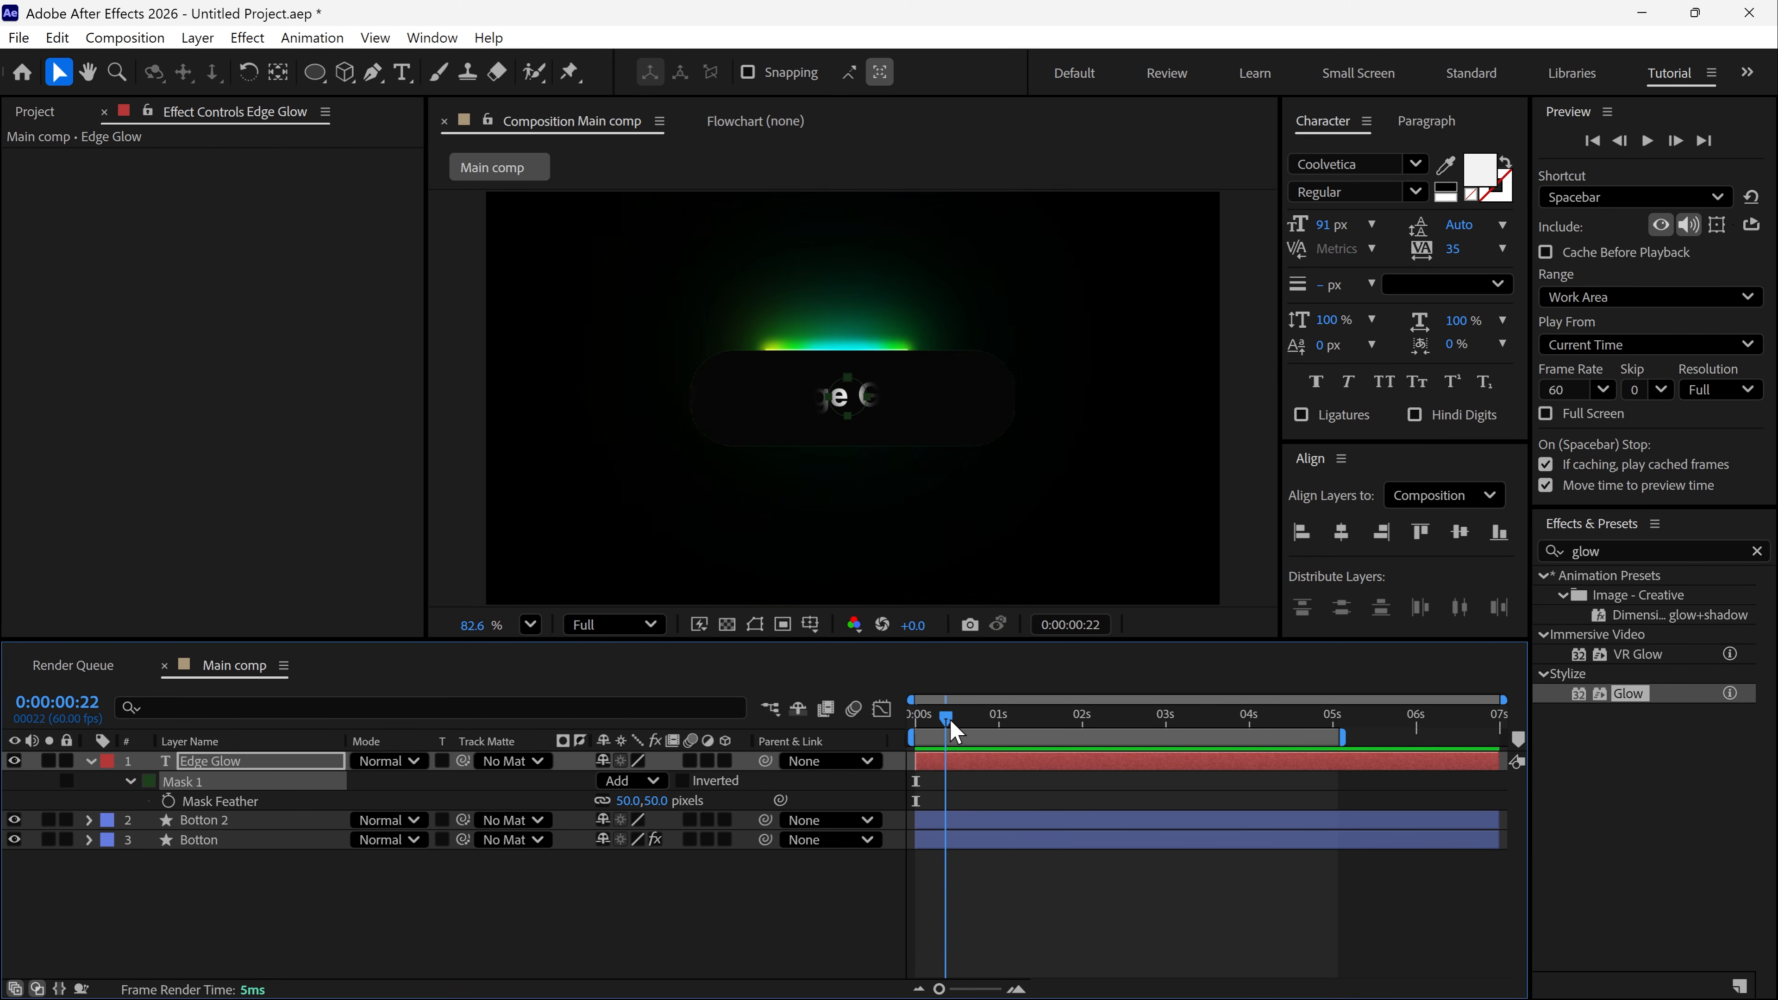
- Collapse the Edge Glow text layer, duplicate it and shift the copy about 11 frames later in the timeline
{"action": "left_click", "coordinate": [971, 724]}
{"action": "left_click", "coordinate": [89, 761]}
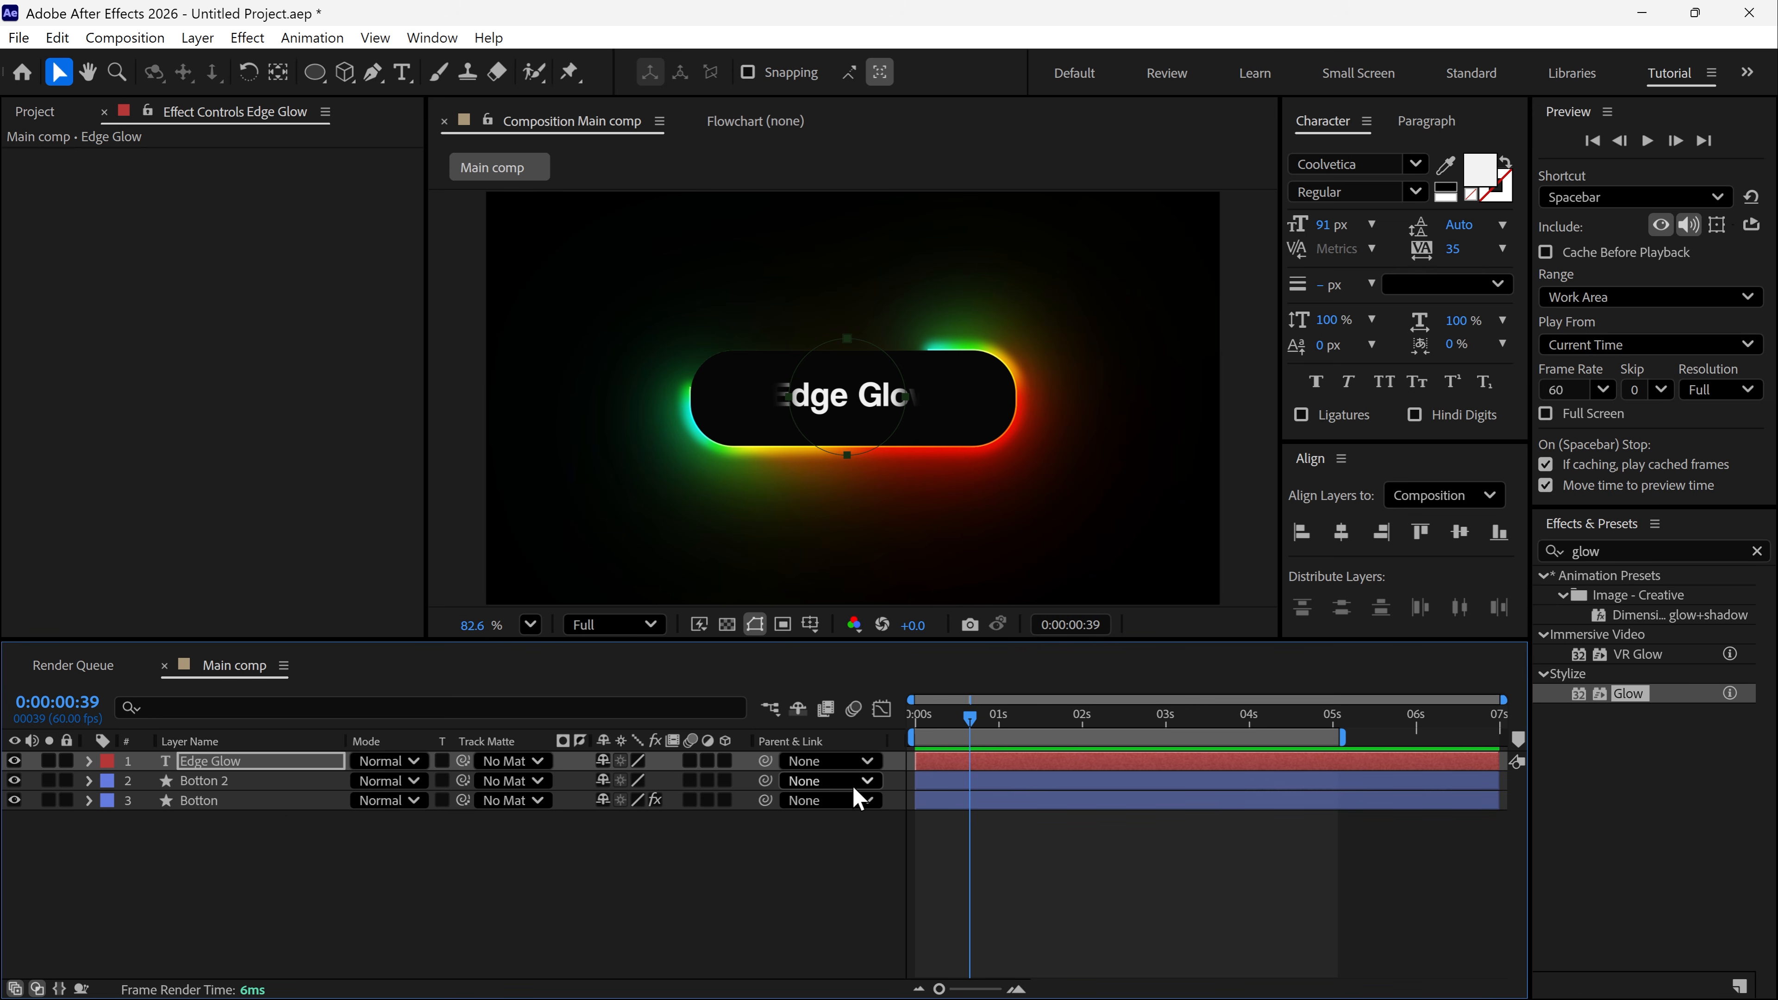
{"action": "key", "text": "ctrl+d"}
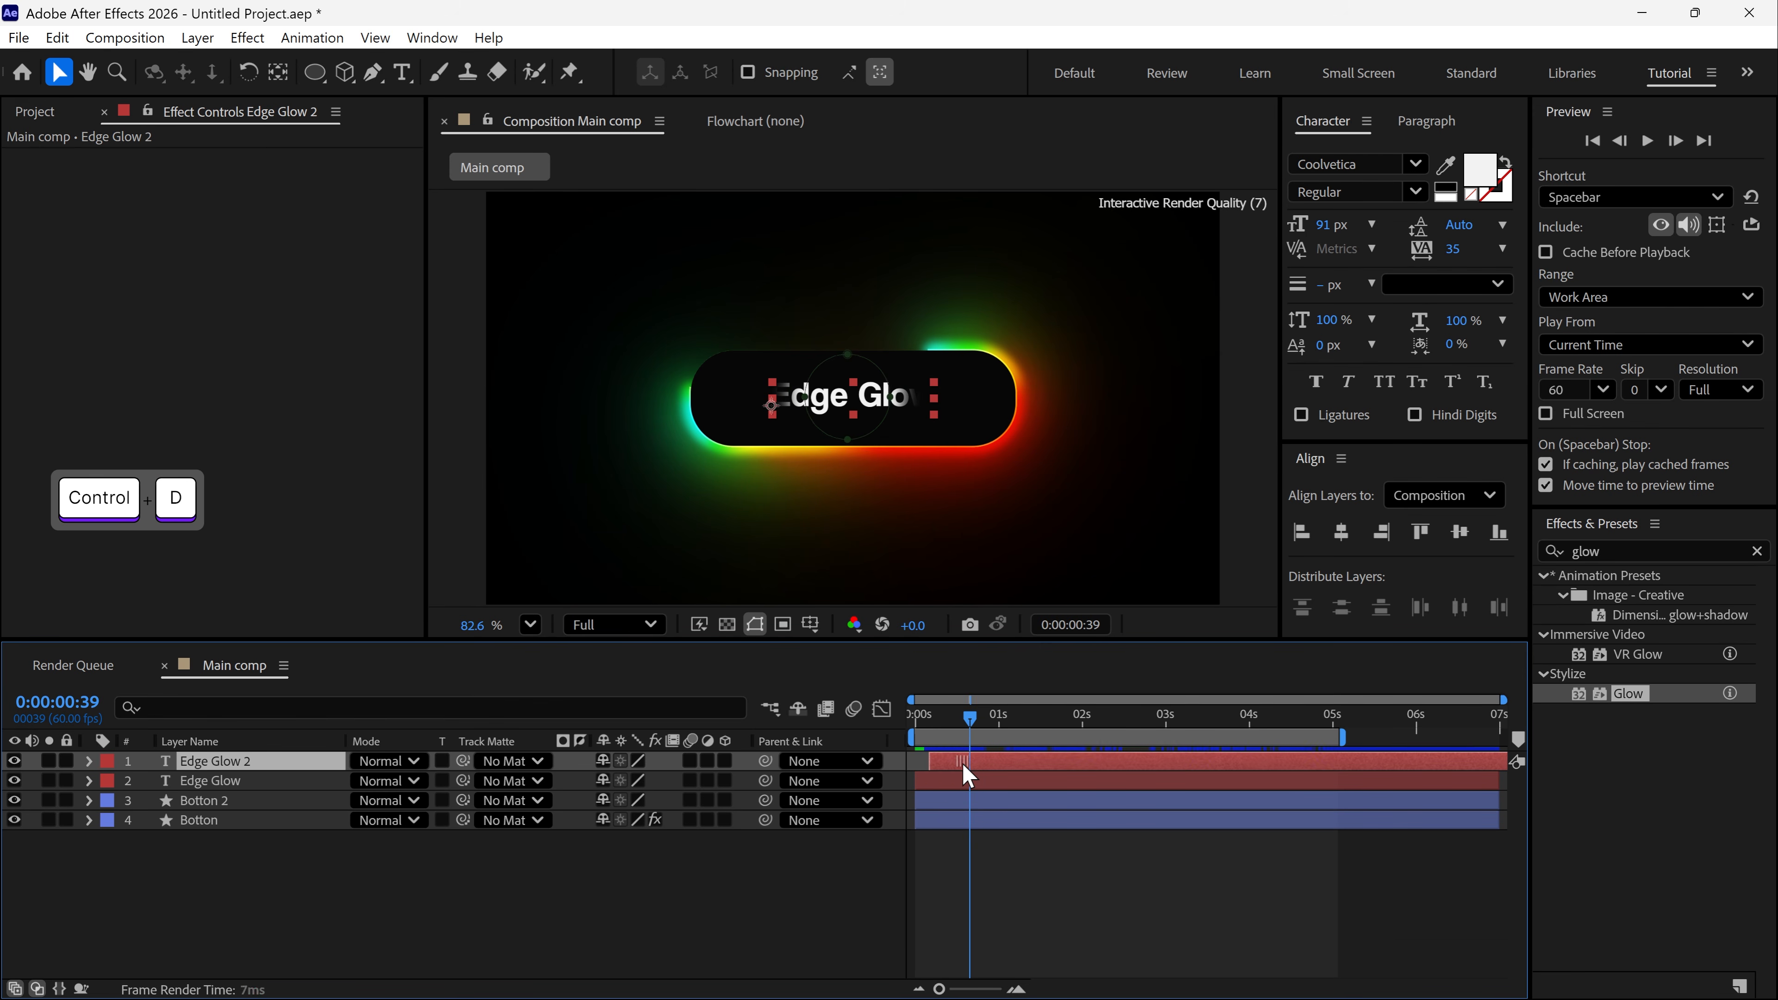
- Change the fill colour of the original Edge Glow text layer to magenta and preview the two-tone reveal from the start
{"action": "left_click", "coordinate": [938, 783]}
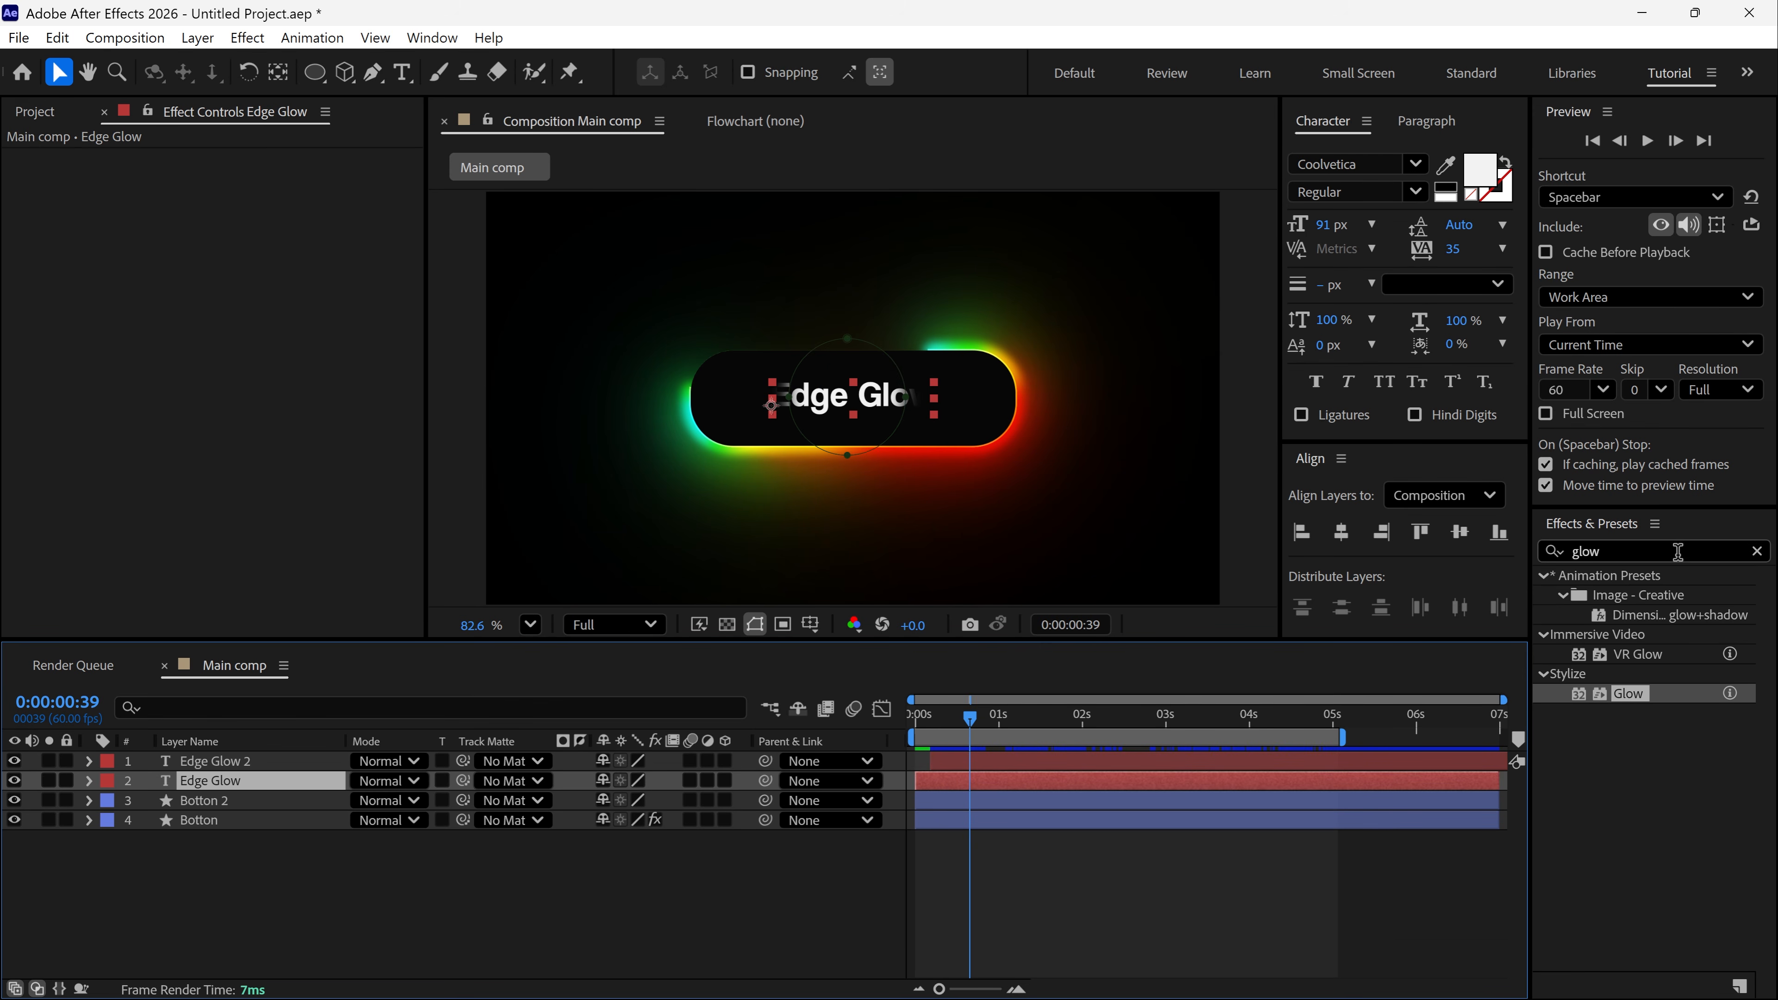
{"action": "left_click", "coordinate": [1524, 555]}
{"action": "left_click", "coordinate": [1481, 170]}
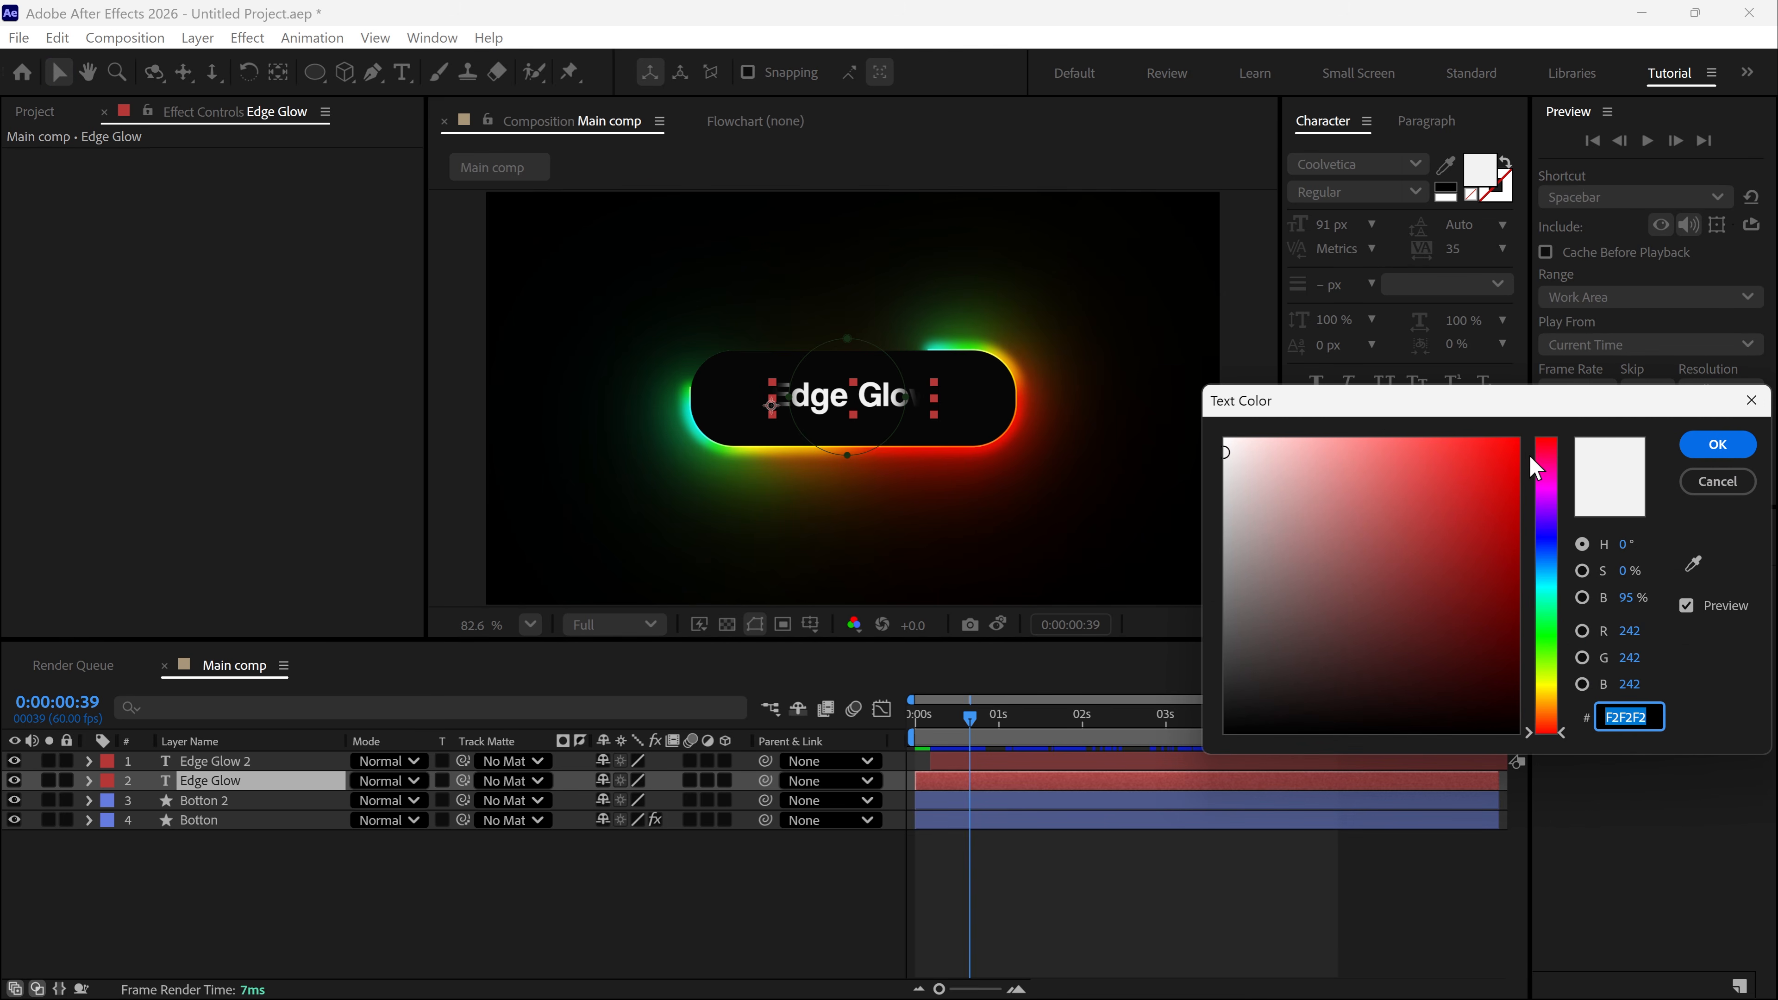
{"action": "left_click", "coordinate": [1546, 479]}
{"action": "left_click", "coordinate": [1513, 466]}
{"action": "left_click_drag", "start_coordinate": [1512, 466], "coordinate": [1506, 472]}
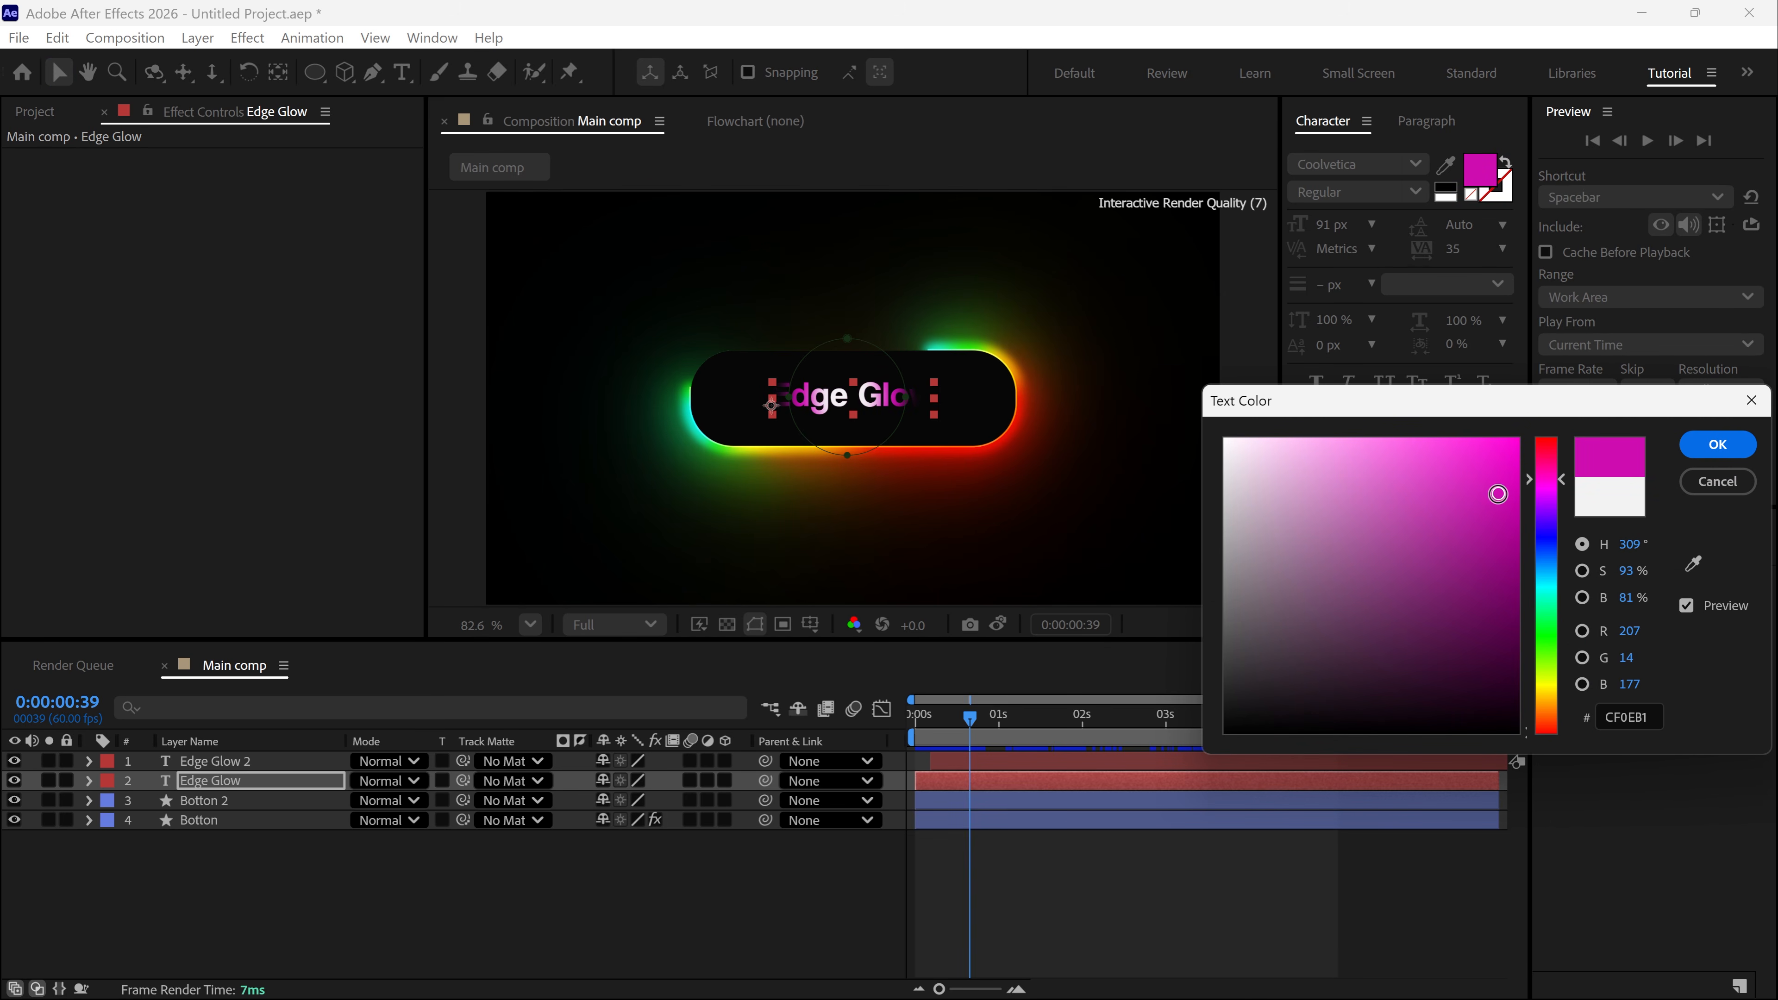
{"action": "left_click", "coordinate": [1719, 446]}
{"action": "key", "text": "Home"}
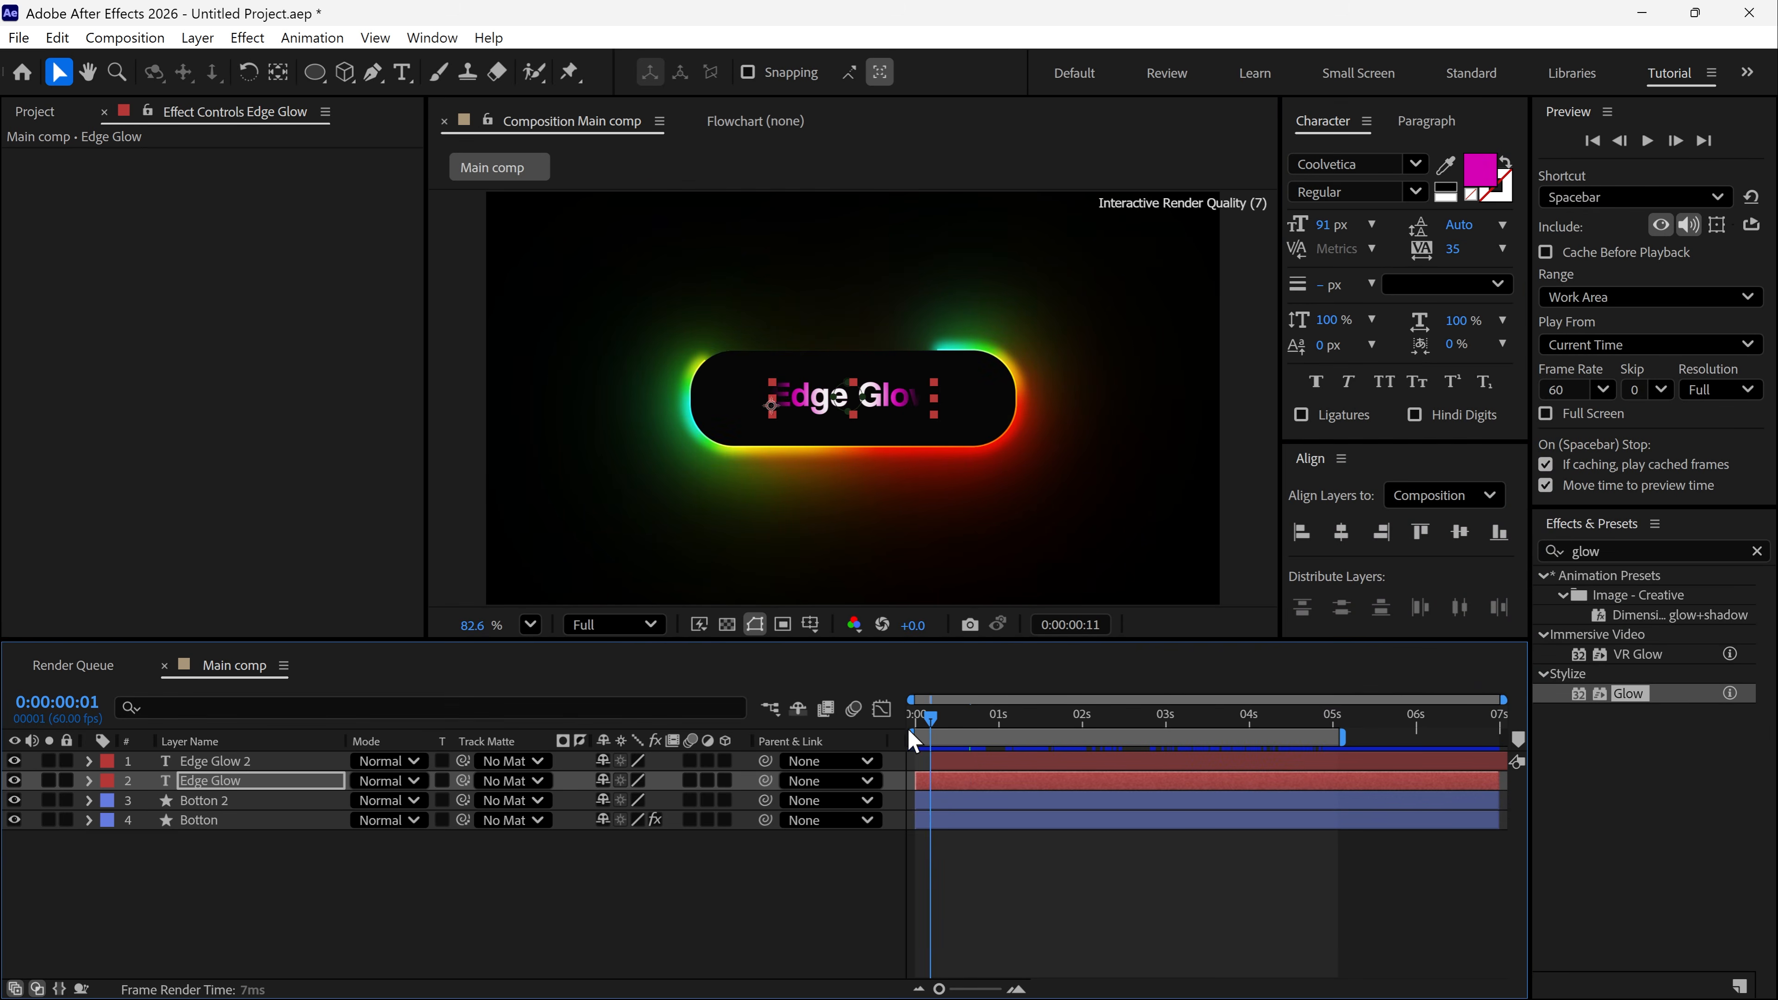
{"action": "key", "text": "space"}
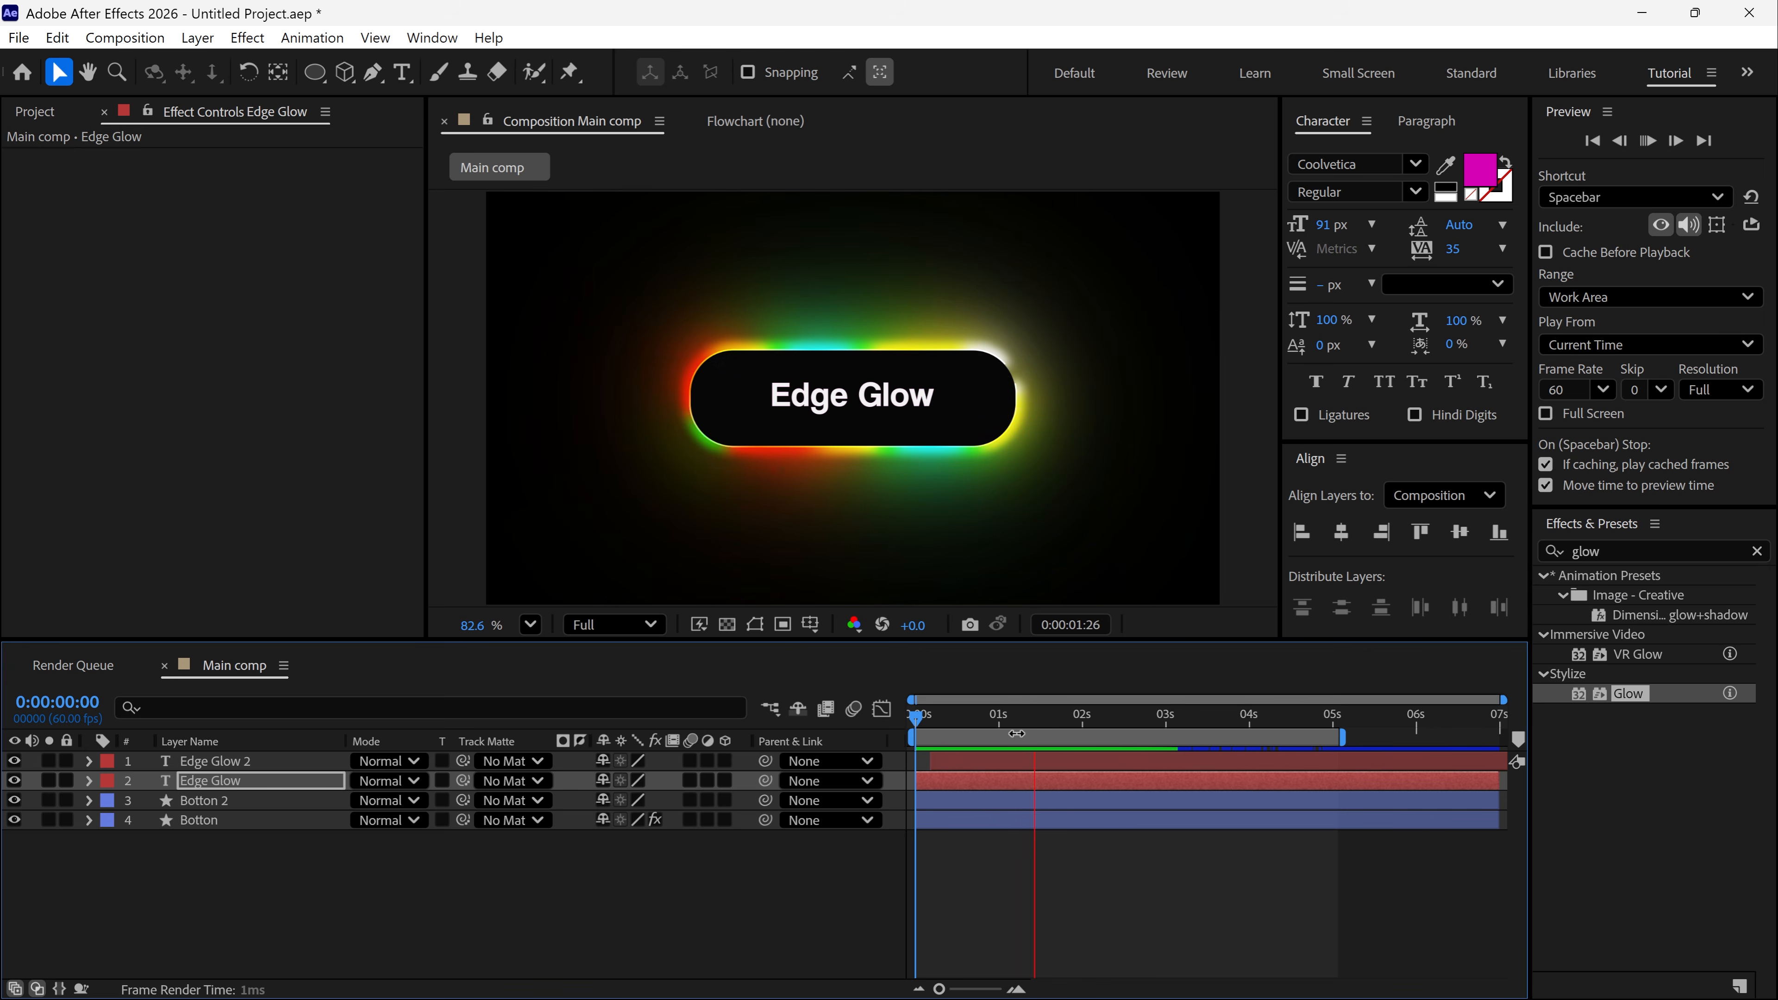
{"action": "left_click_drag", "start_coordinate": [1029, 720], "coordinate": [900, 739]}
{"action": "key", "text": "space"}
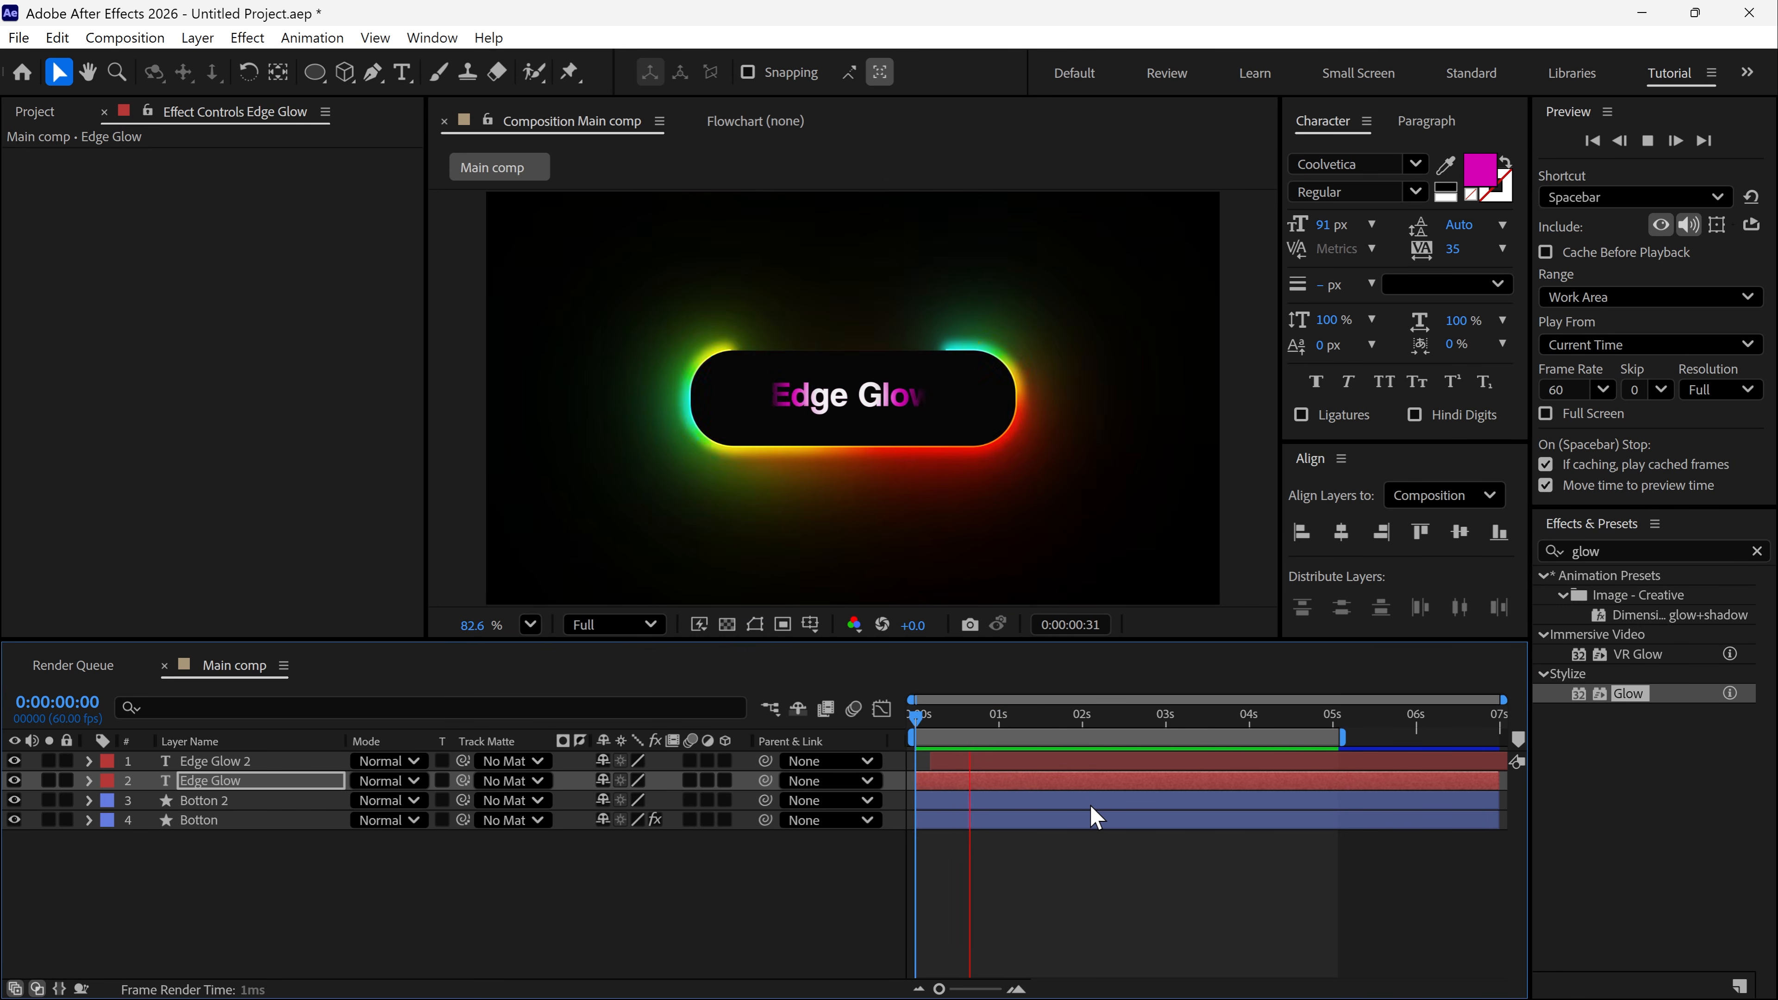
{"action": "key", "text": "space"}
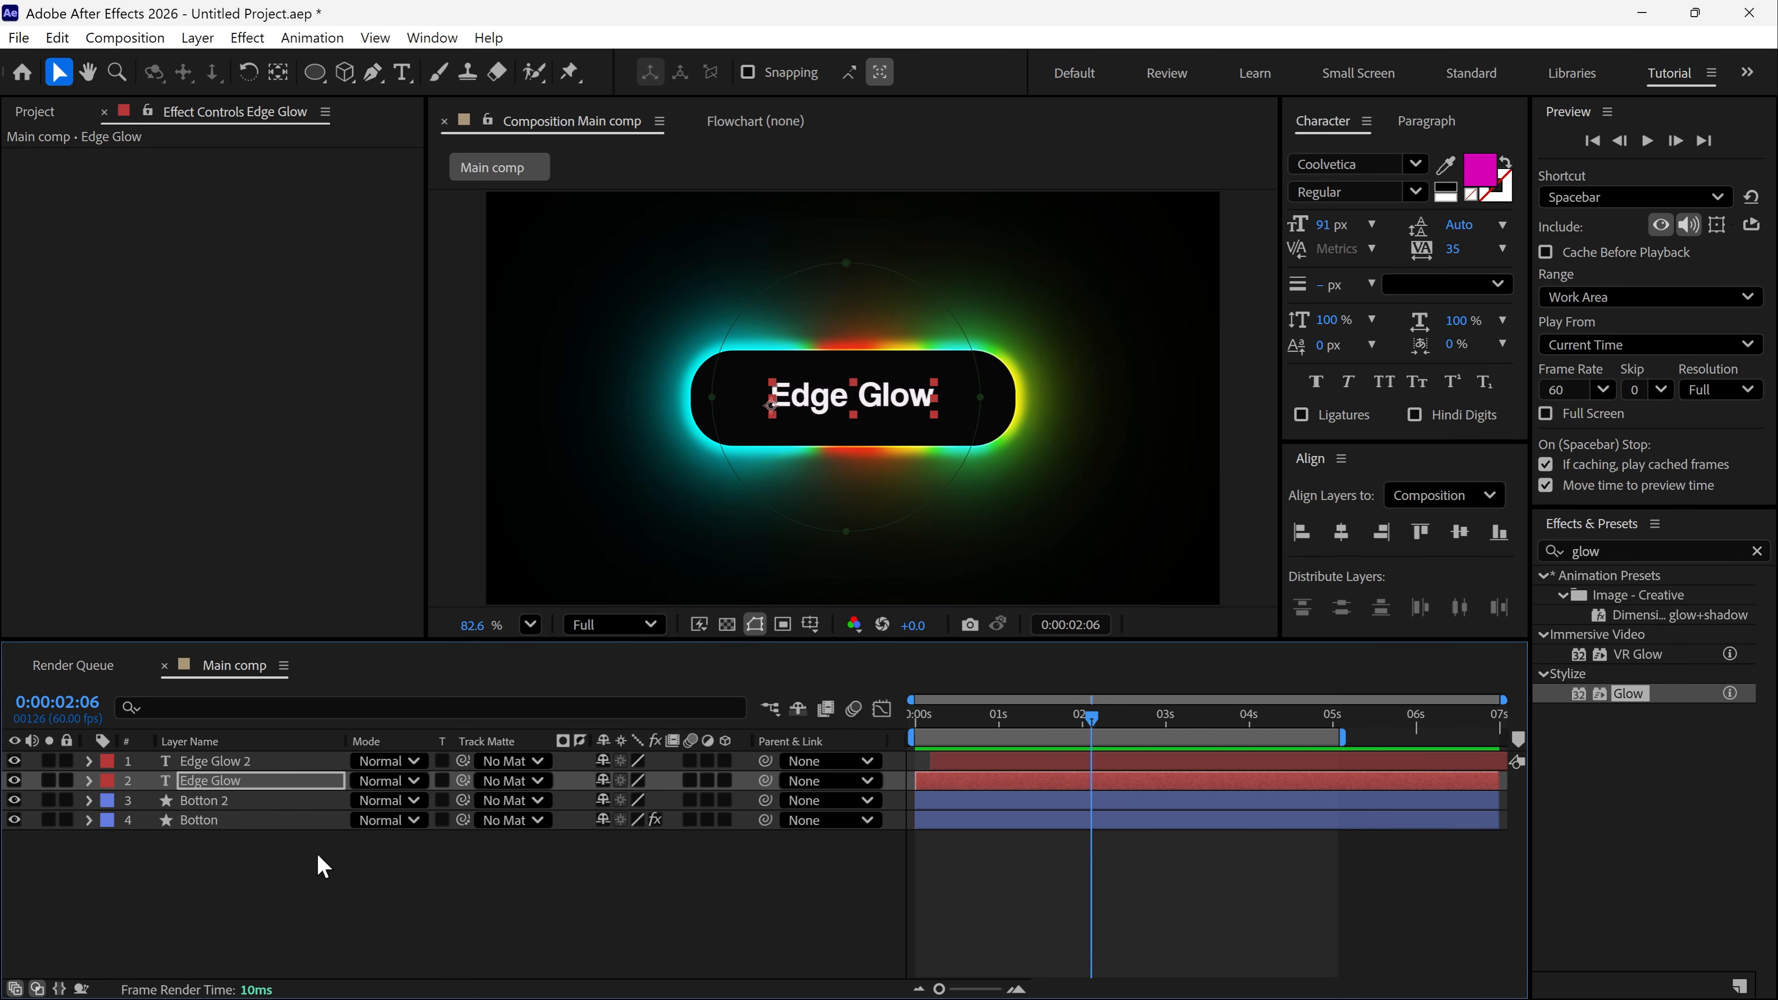
- Set Botton 2 as the track matte of the Botton layer and preview the animation from the start
{"action": "left_click", "coordinate": [205, 822]}
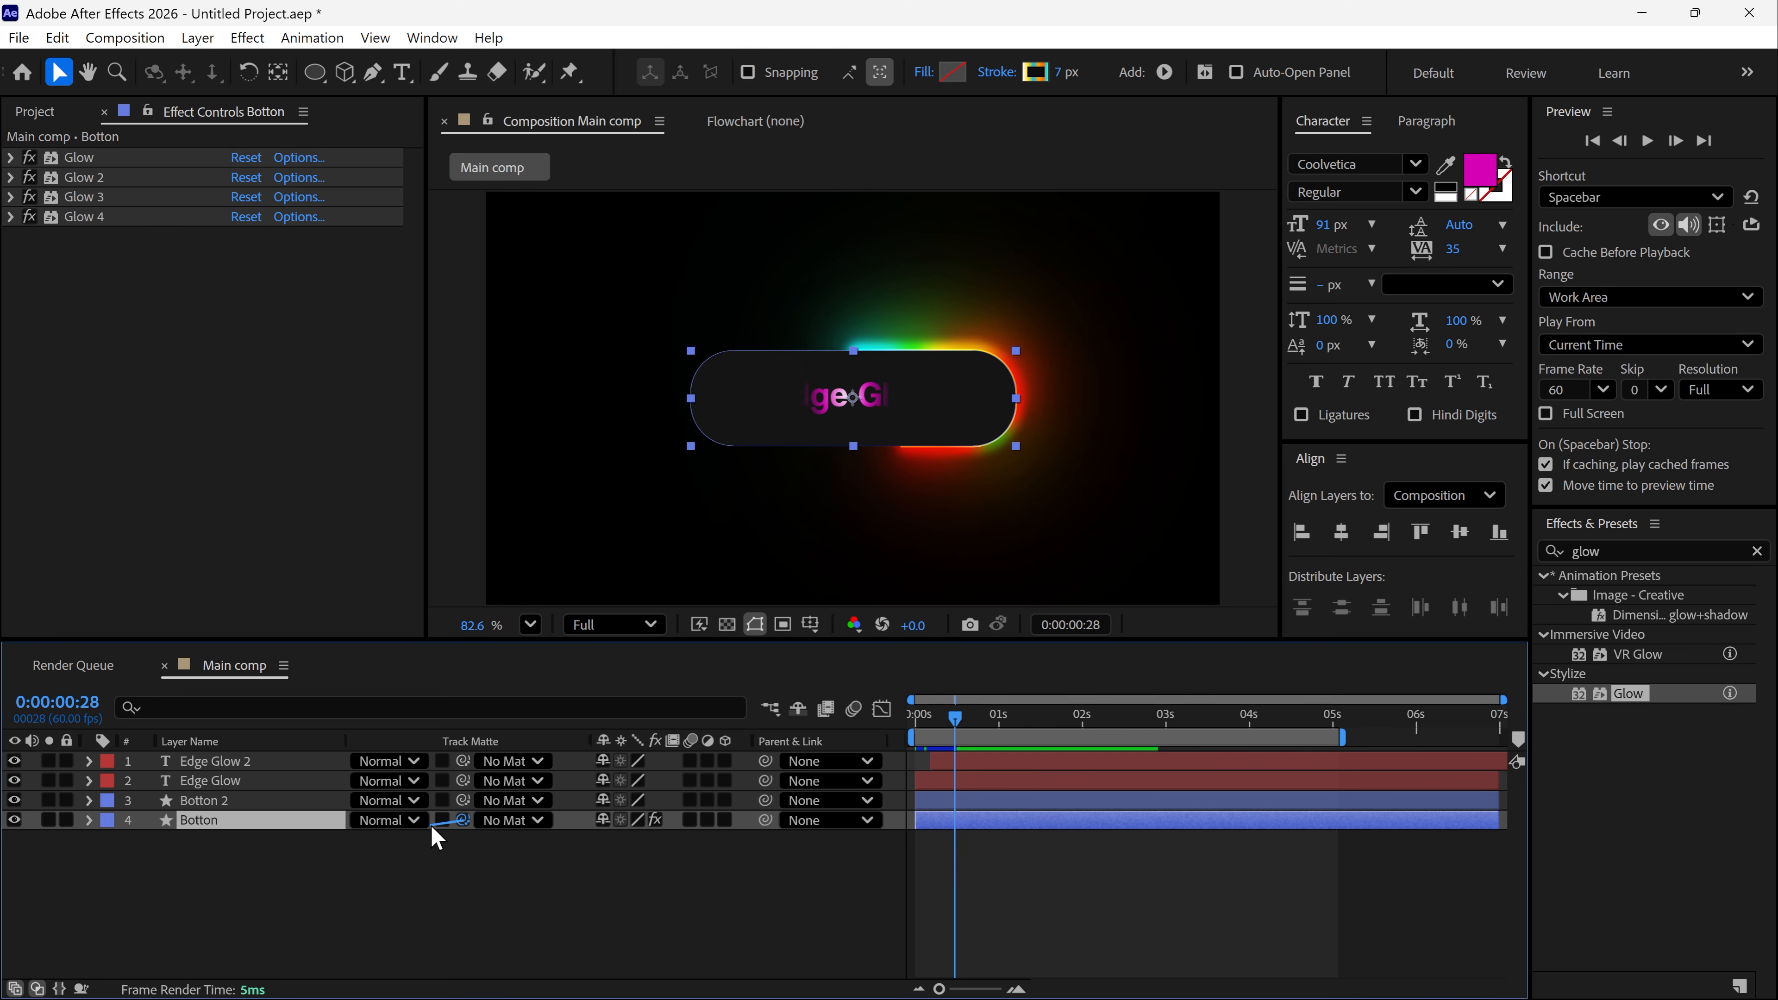
{"action": "left_click_drag", "start_coordinate": [282, 810], "coordinate": [283, 812]}
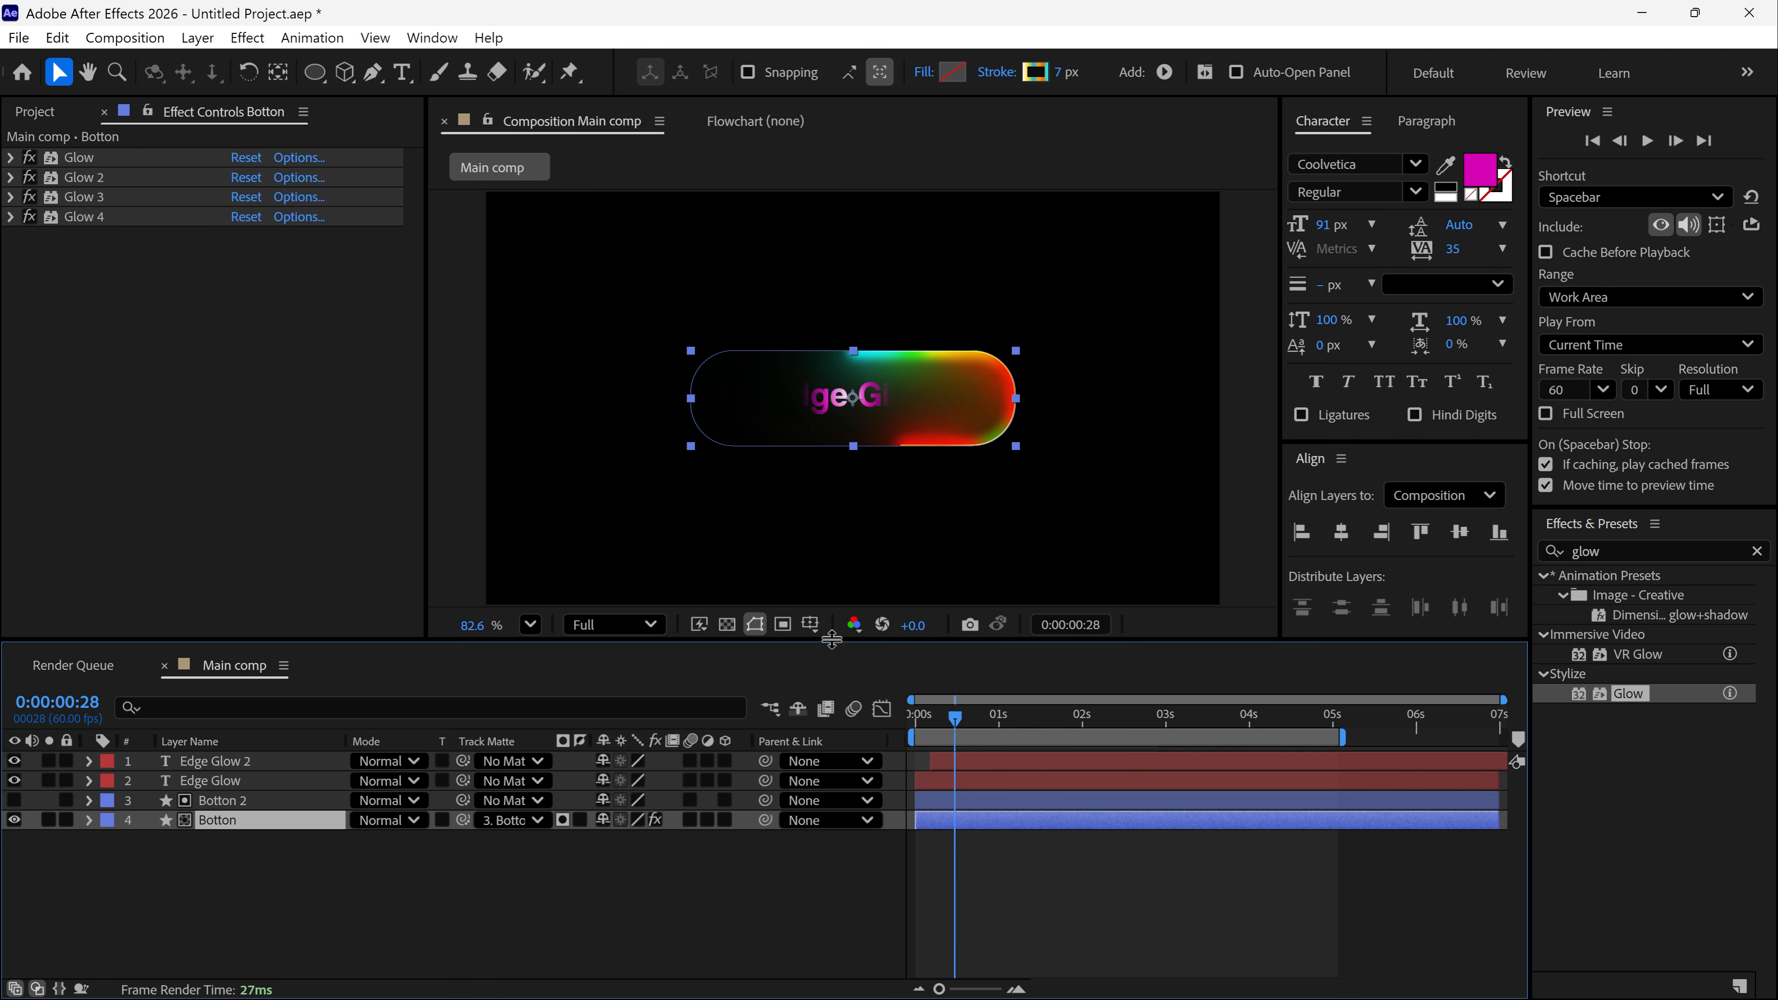
{"action": "left_click_drag", "start_coordinate": [994, 714], "coordinate": [900, 729]}
{"action": "key", "text": "space"}
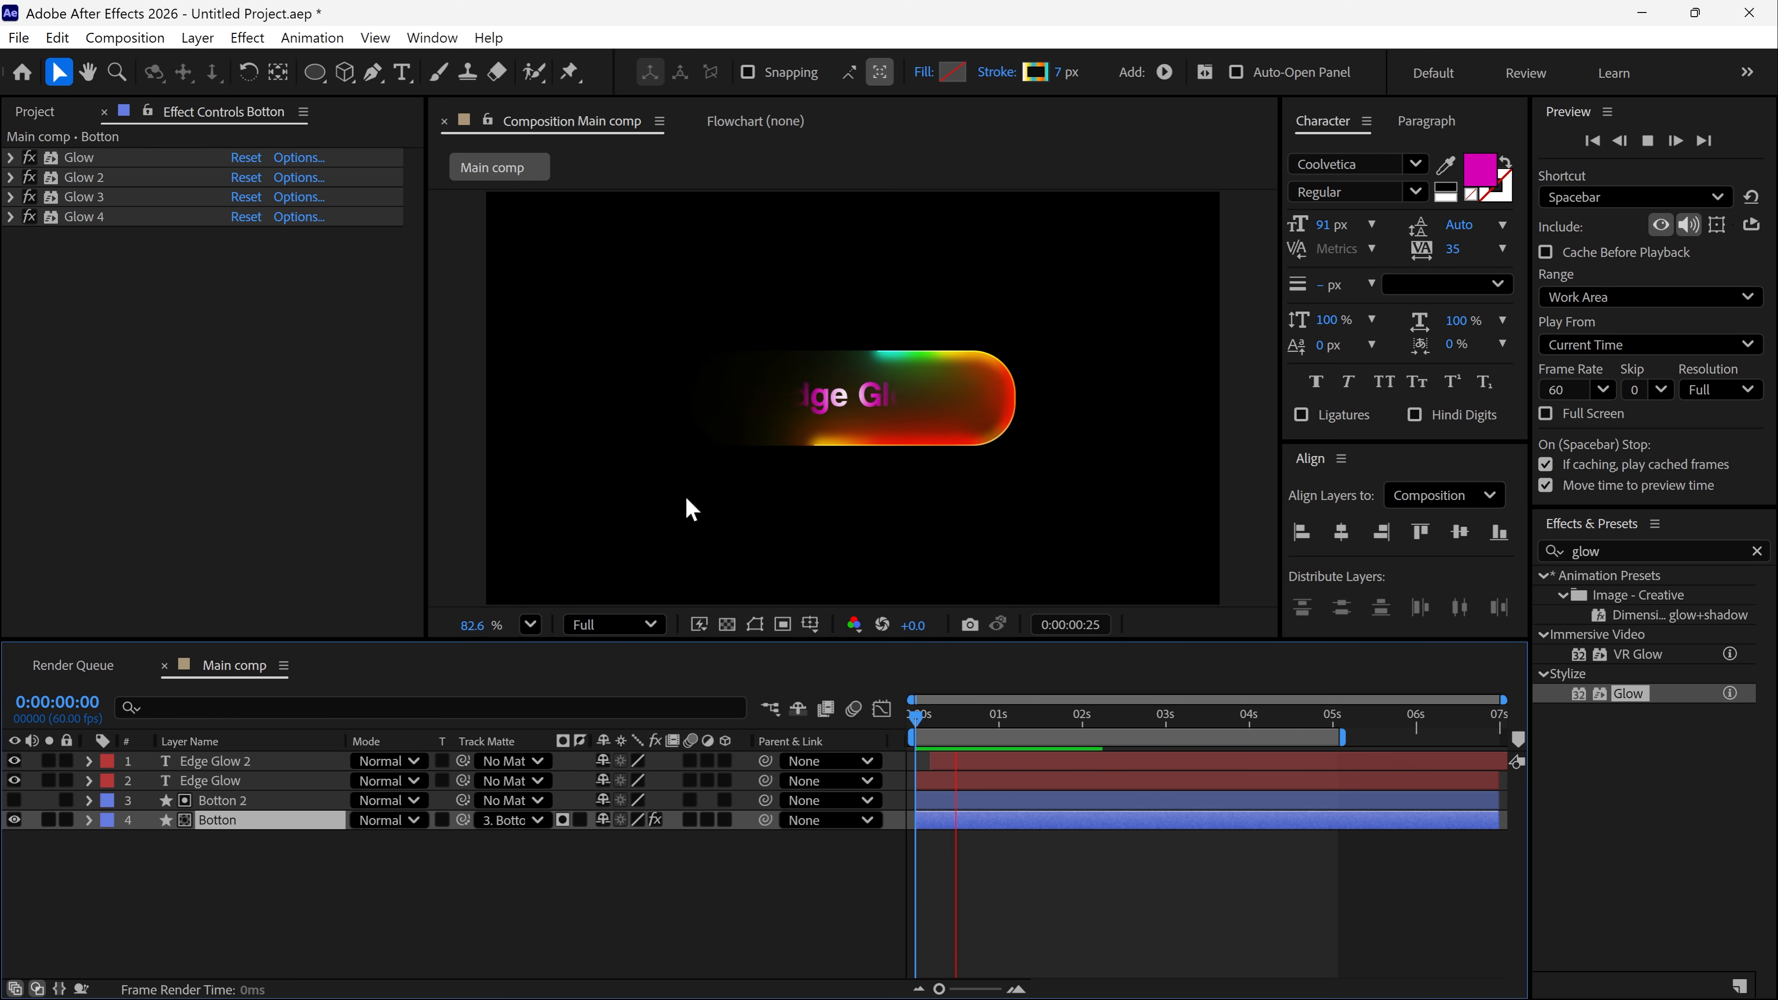
{"action": "key", "text": "space"}
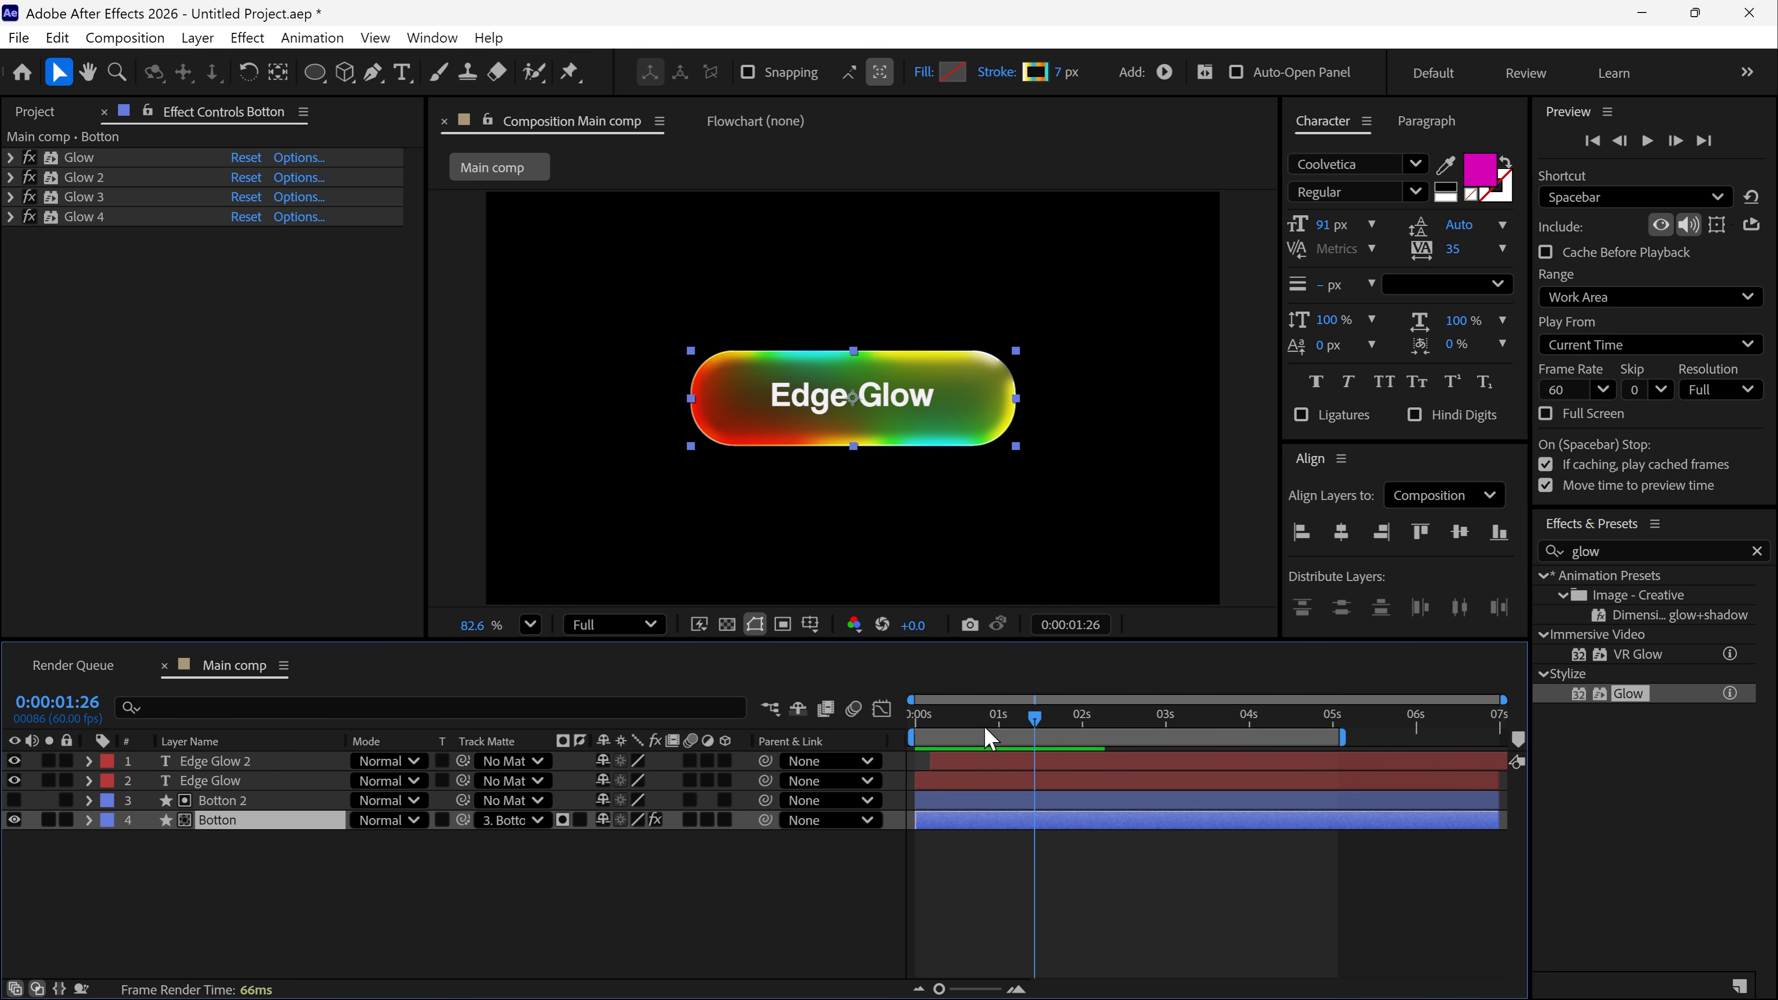
{"action": "key", "text": "Home"}
{"action": "key", "text": "space"}
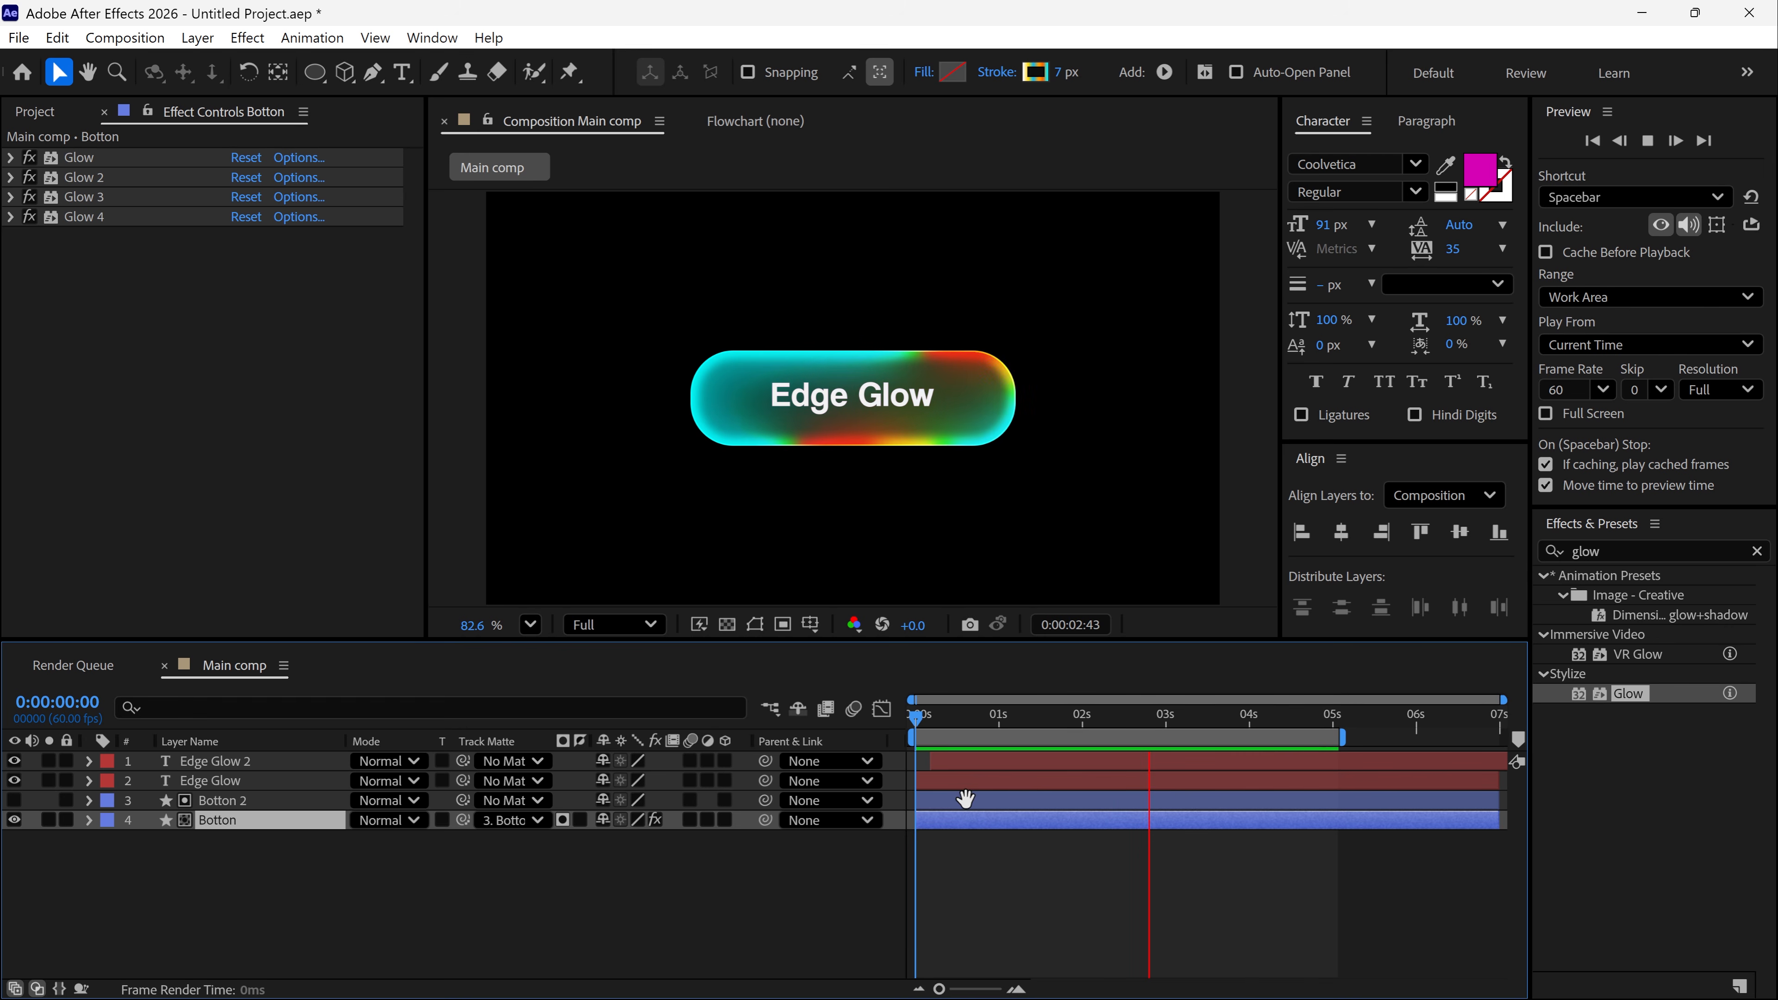
{"action": "key", "text": "space"}
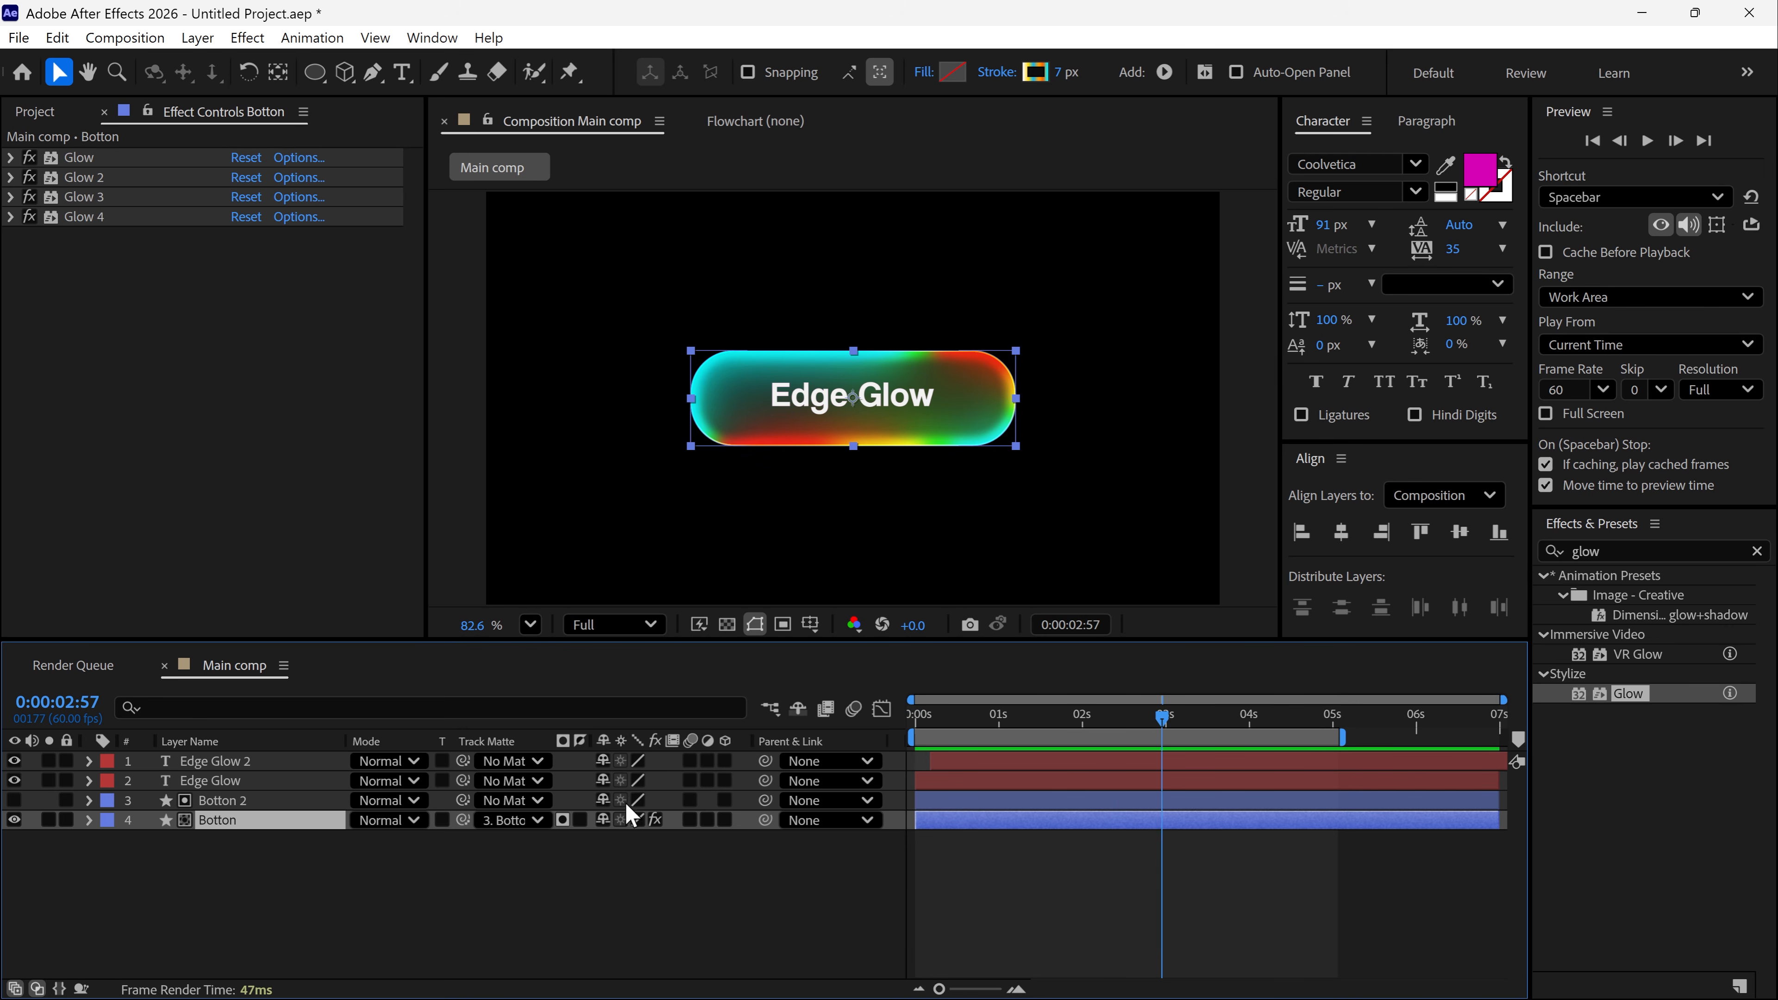
- Invert the track matte on the Botton layer, comparing both states, and play the animation from the start
{"action": "left_click", "coordinate": [580, 820]}
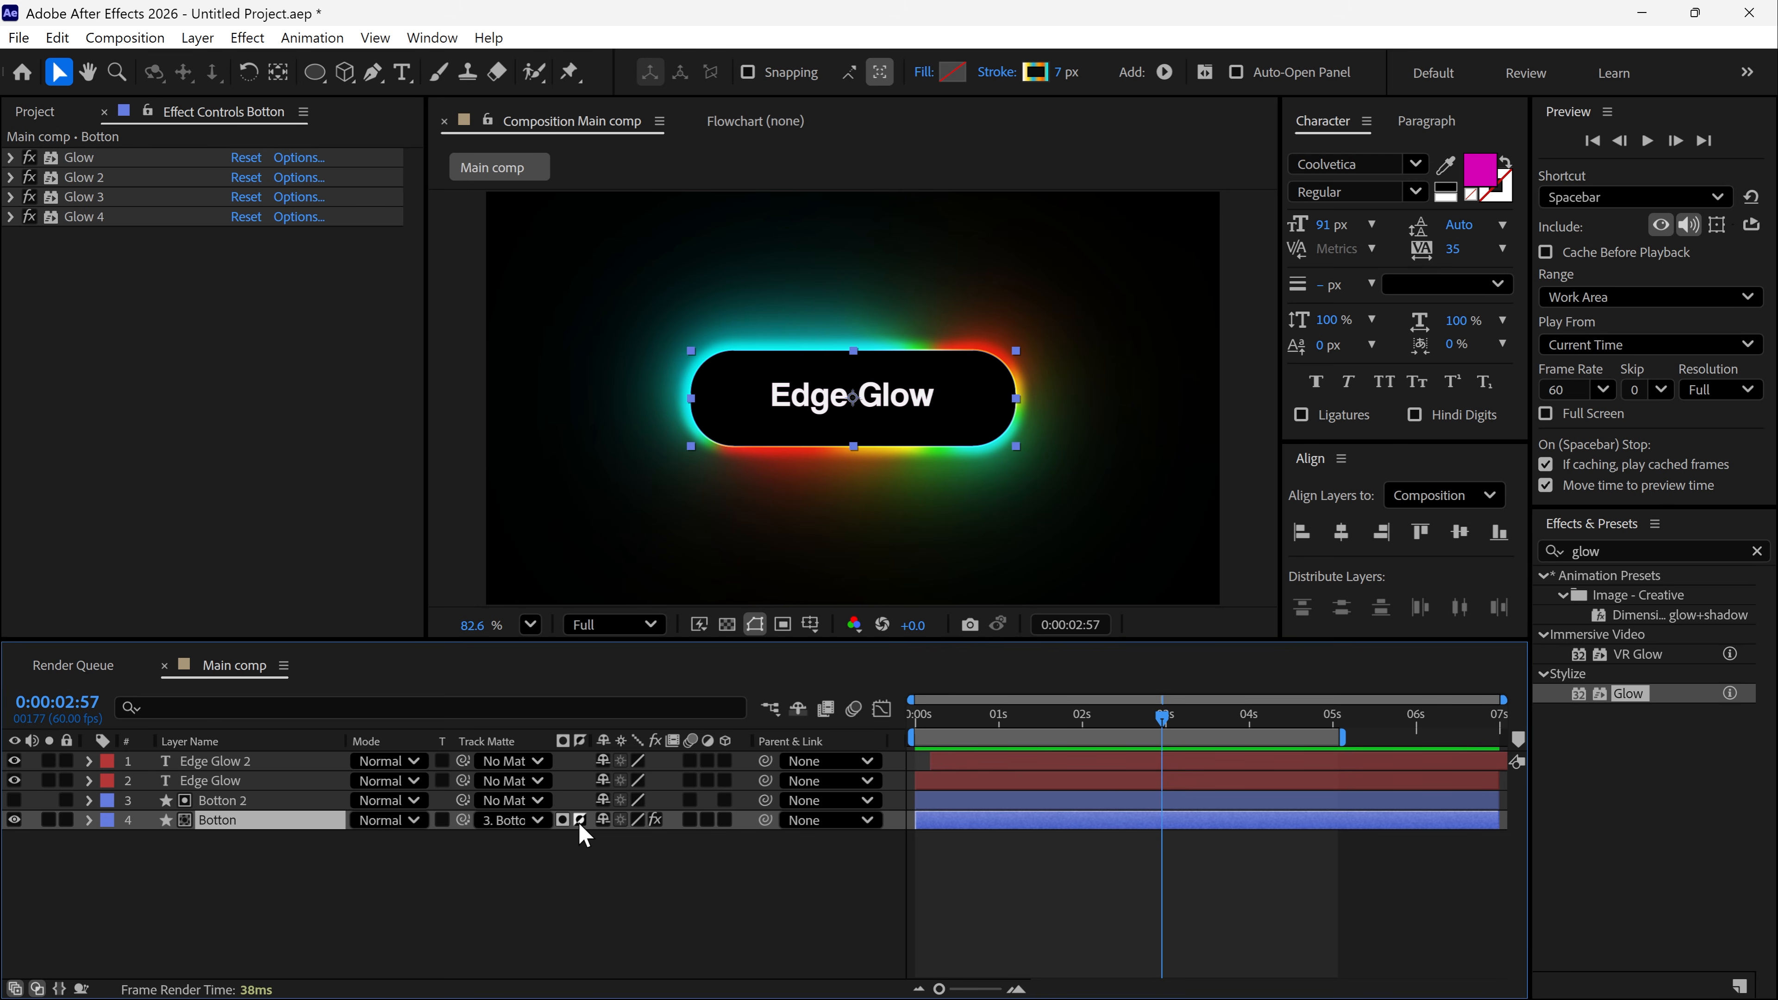
{"action": "left_click", "coordinate": [579, 822]}
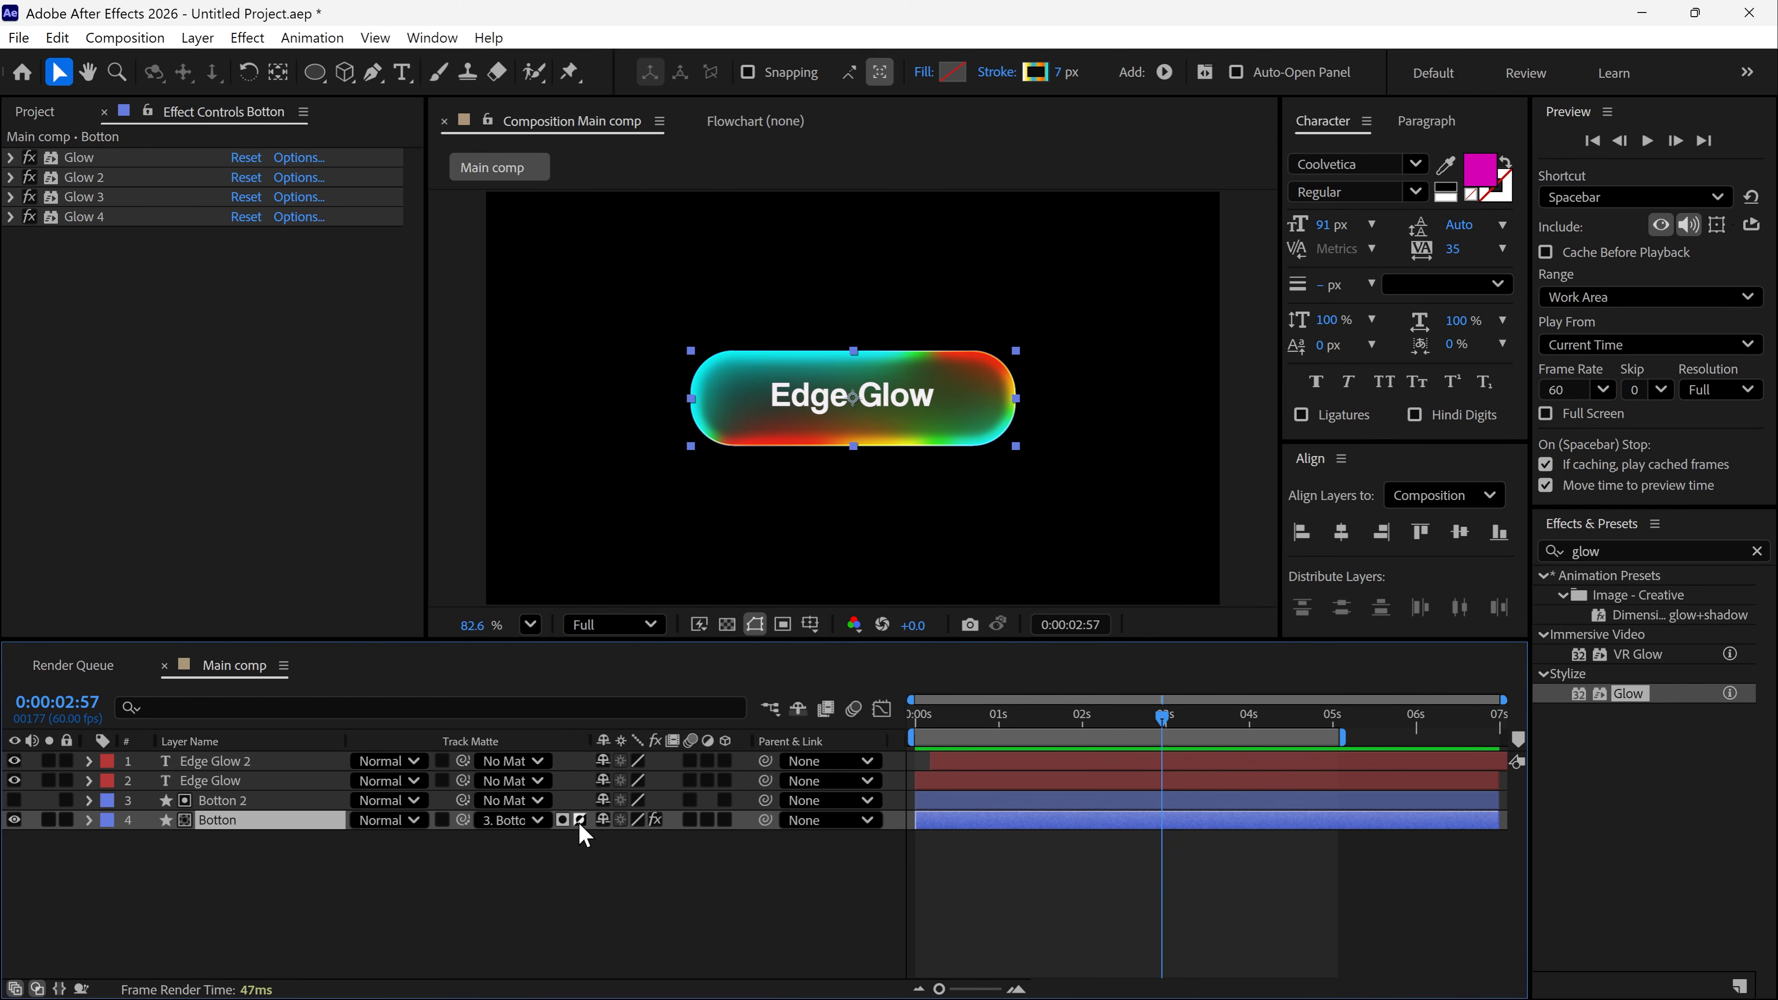
{"action": "left_click", "coordinate": [579, 822]}
{"action": "left_click_drag", "start_coordinate": [1138, 721], "coordinate": [905, 726]}
{"action": "key", "text": "space"}
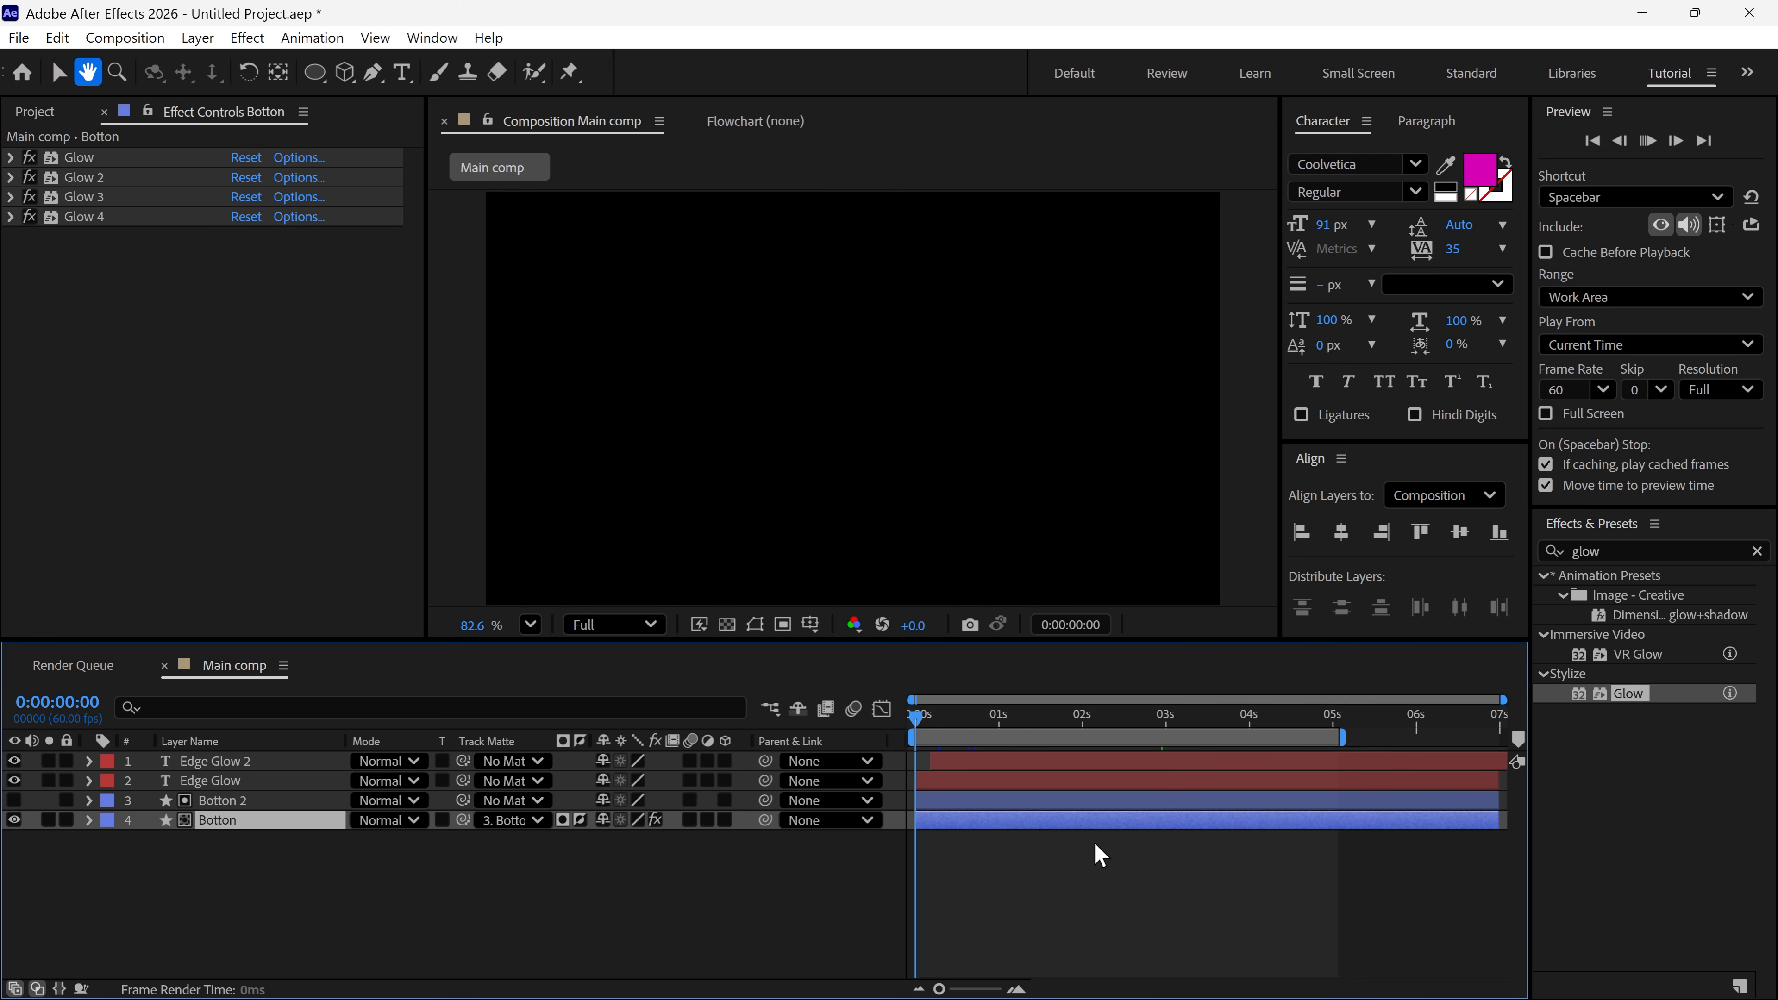